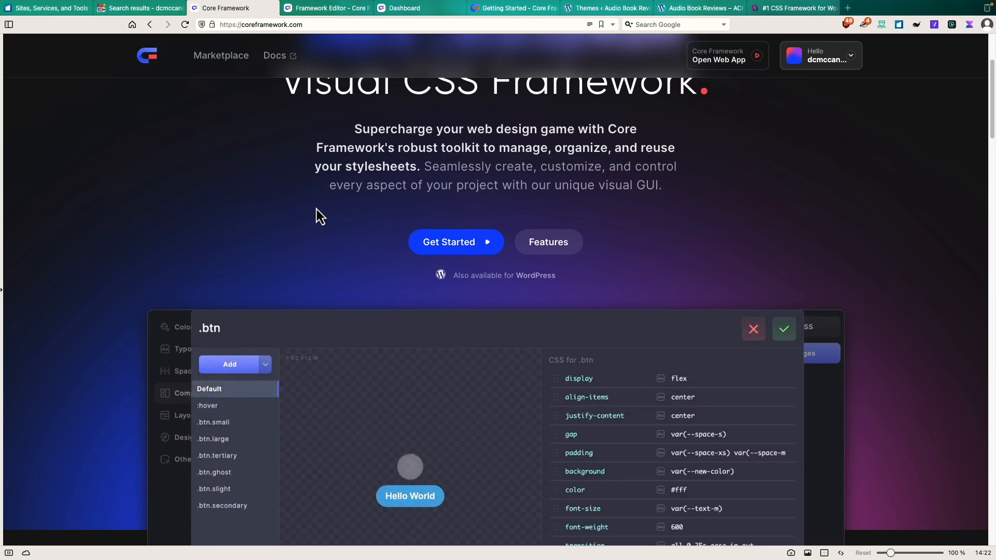
# Review the Core Framework home page down to the standalone platform and WordPress plugin options.
pyautogui.scroll(-1, 316, 210)
pyautogui.scroll(-10, 316, 209)
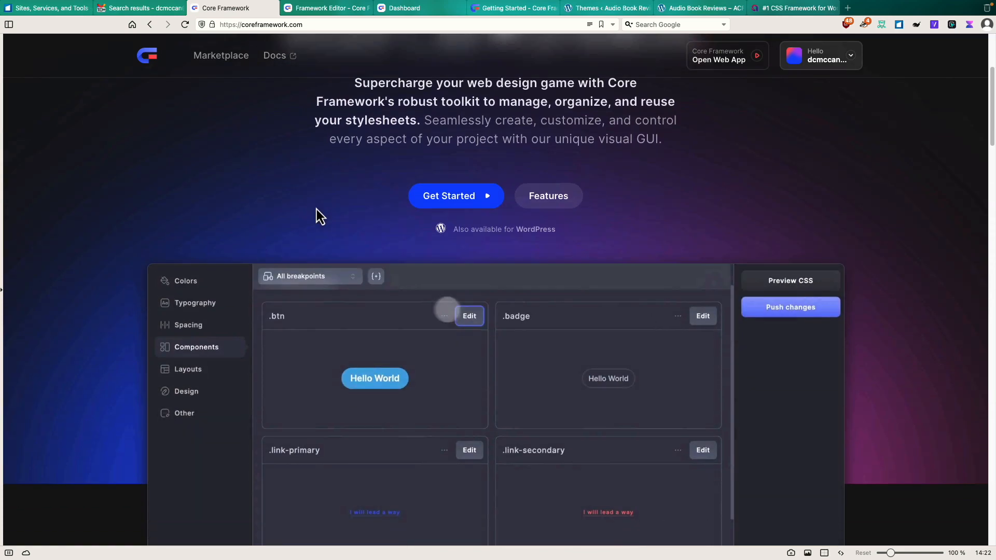
pyautogui.scroll(-15, 317, 210)
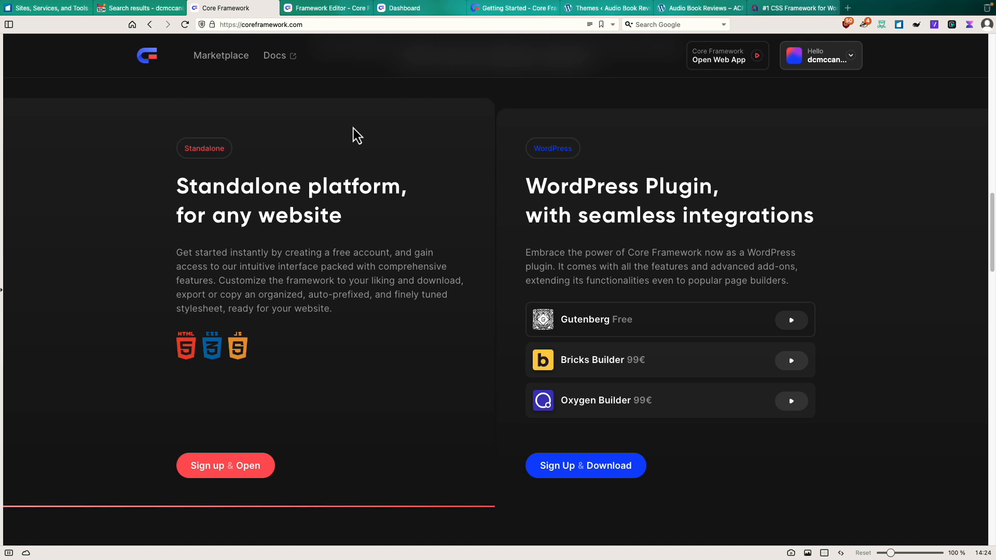
# Open the Marketplace and look through its add-ons, integrations and UI kits sections.
pyautogui.click(223, 63)
pyautogui.scroll(-4, 217, 178)
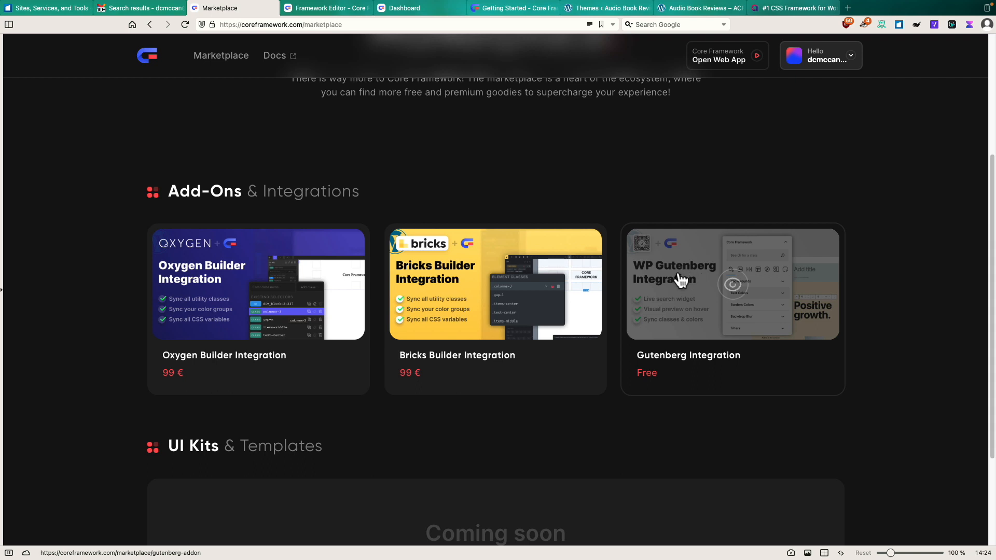
pyautogui.scroll(-3, 680, 281)
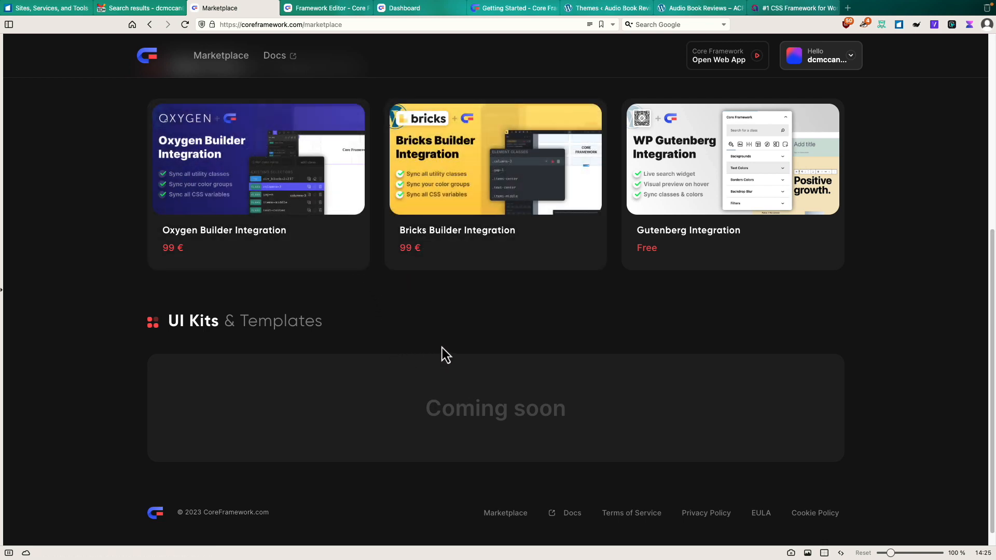
# View the account dashboard and open the Getting Started documentation.
pyautogui.click(410, 8)
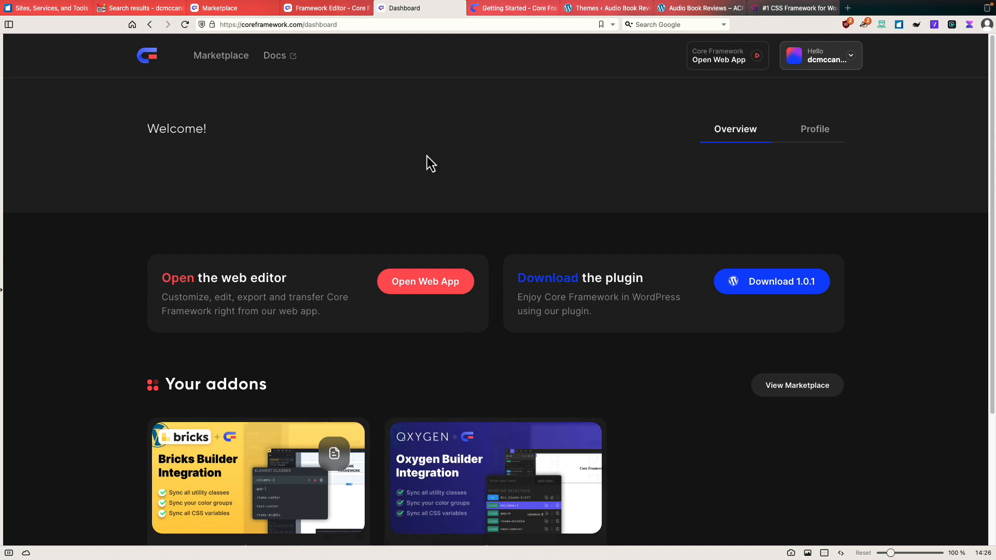
pyautogui.click(281, 61)
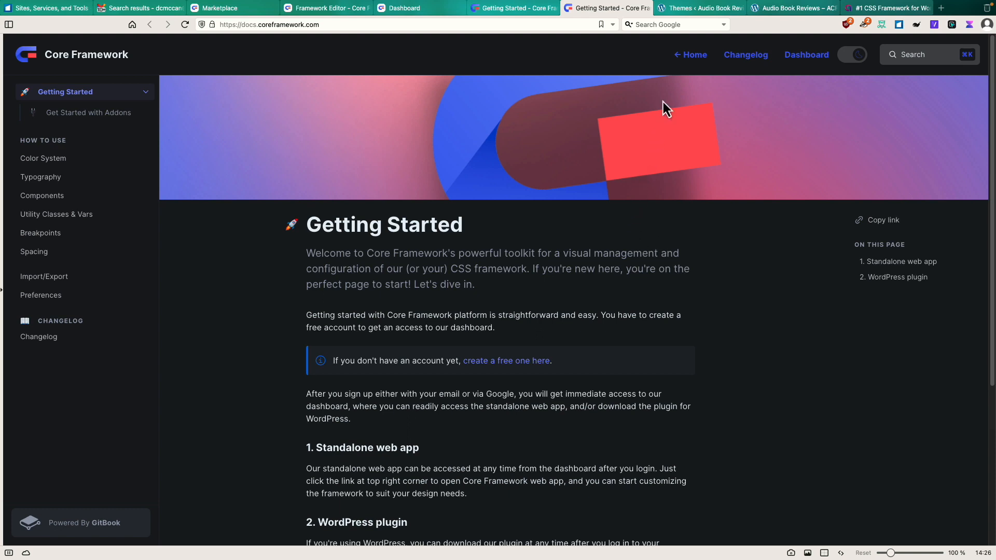
# Return from the documentation to the Core Framework home page and open the web app's framework editor.
pyautogui.click(682, 54)
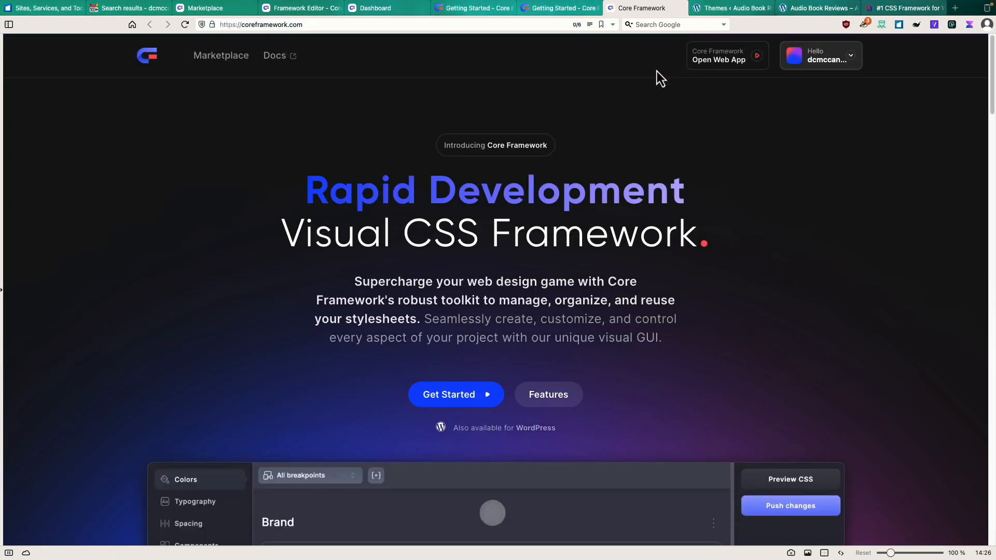
pyautogui.click(718, 62)
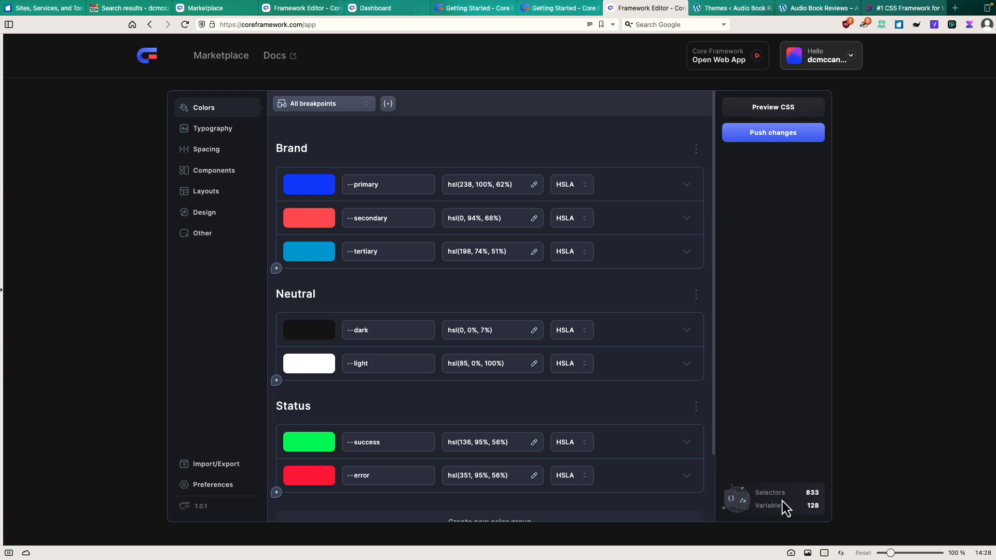
# Set the root font size to 100% in the project preferences and look over the remaining preferences.
pyautogui.click(210, 491)
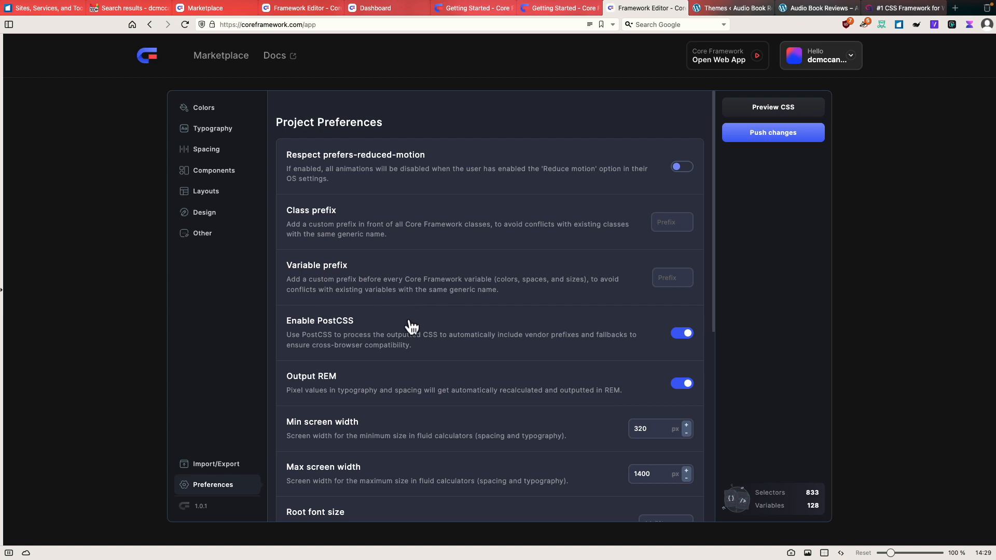
pyautogui.scroll(-1, 415, 329)
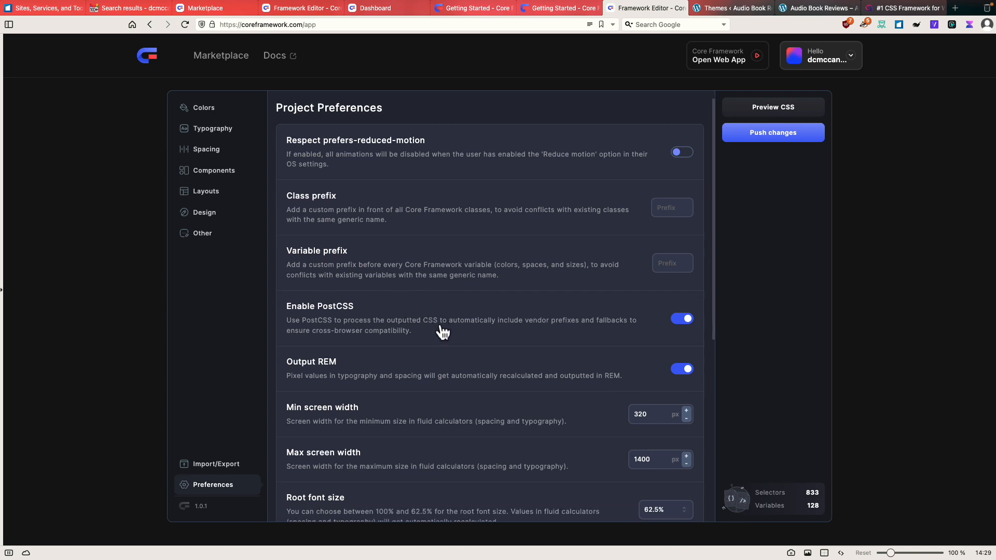
pyautogui.scroll(-3, 442, 332)
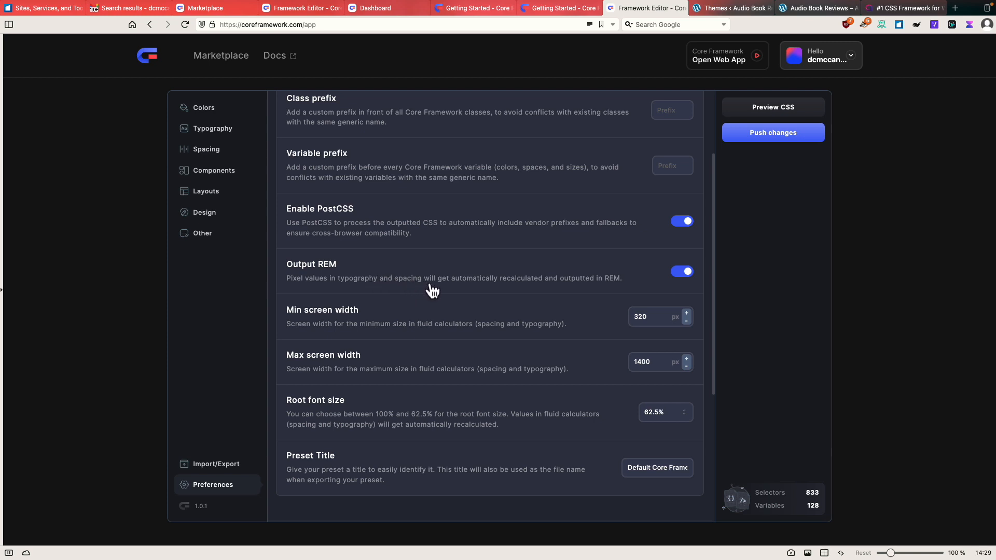
pyautogui.scroll(-1, 452, 289)
pyautogui.scroll(-3, 455, 289)
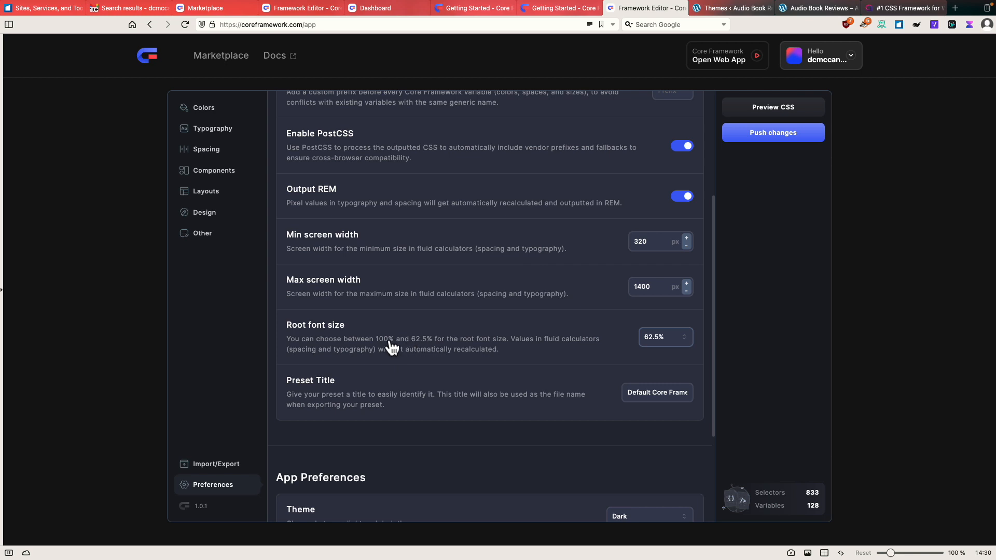
pyautogui.click(652, 338)
pyautogui.click(648, 360)
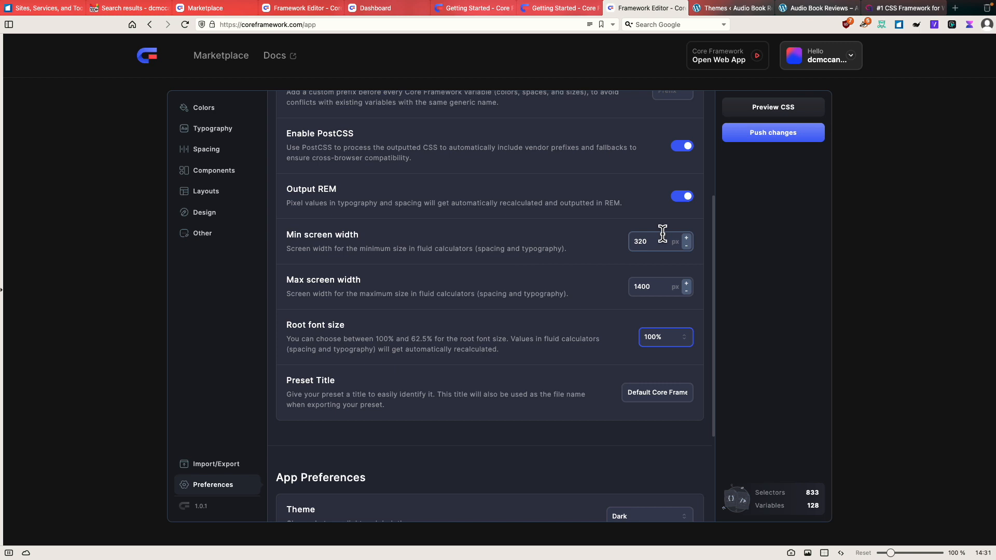
pyautogui.scroll(-3, 386, 409)
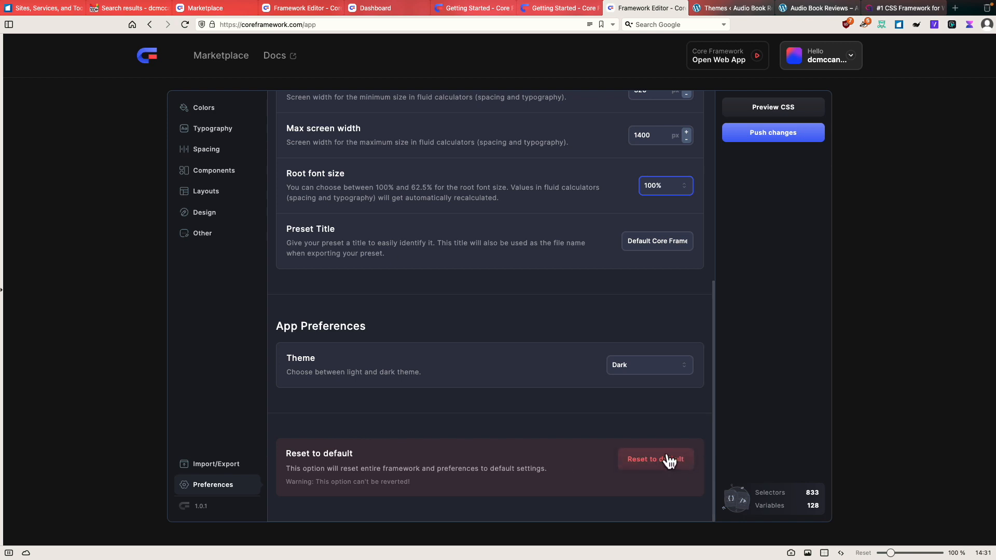
pyautogui.scroll(1, 416, 447)
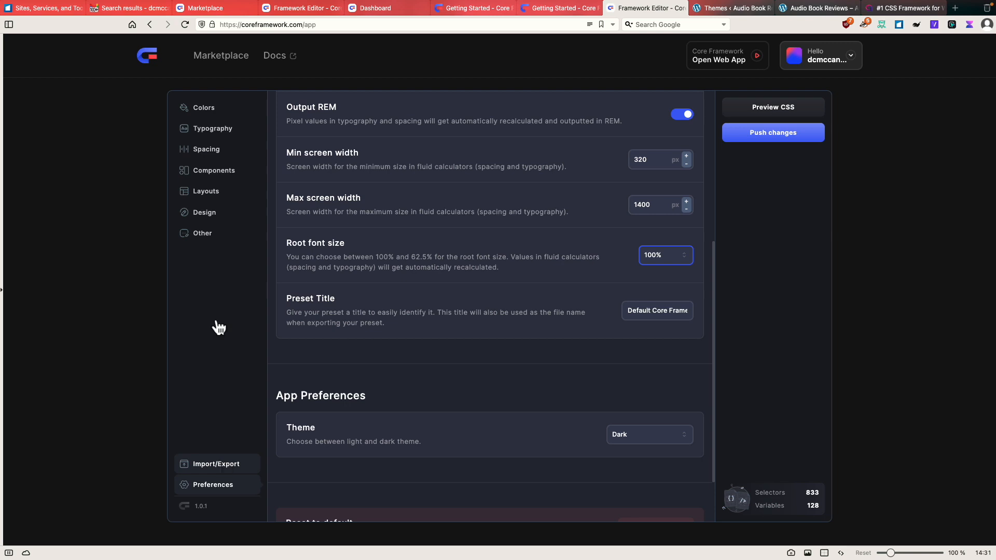
# Show the Colors section for the (max-width: 992px) breakpoint, check the available breakpoints, and finish editing that breakpoint.
pyautogui.click(205, 109)
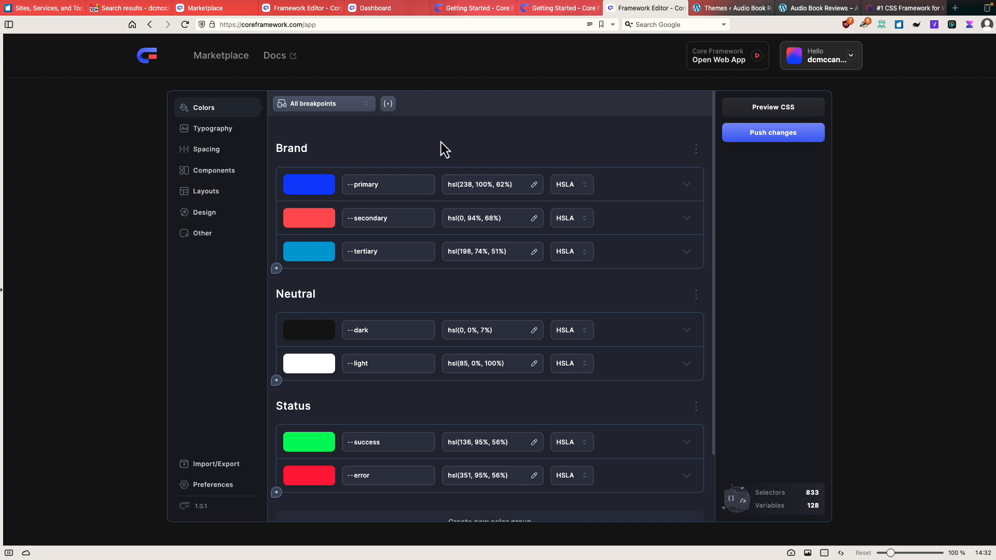
pyautogui.click(314, 109)
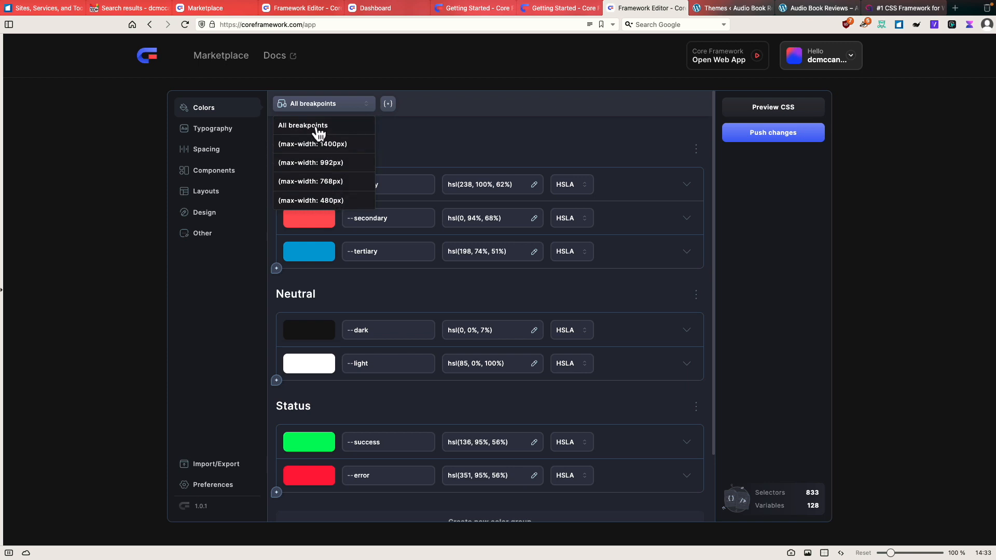
pyautogui.click(303, 164)
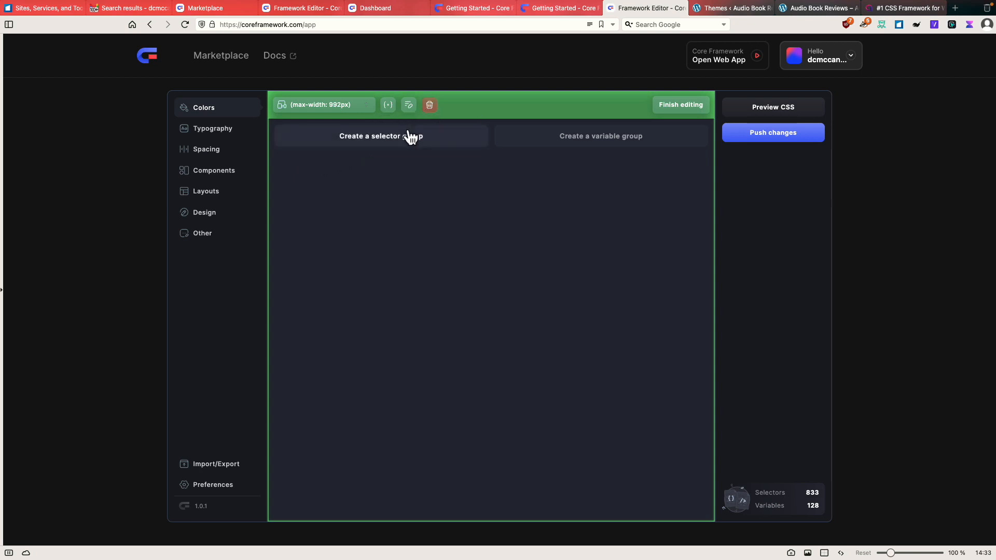
pyautogui.click(330, 109)
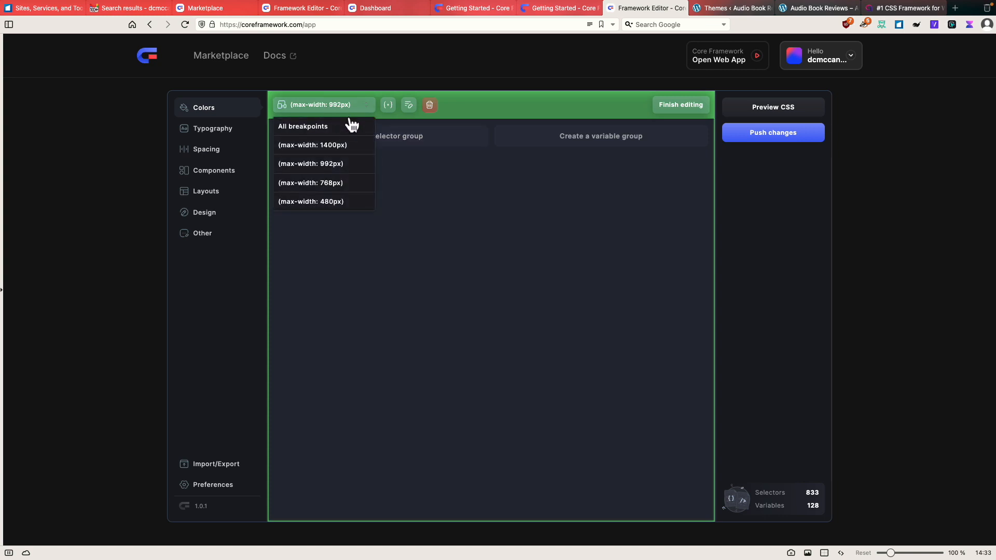
pyautogui.click(681, 105)
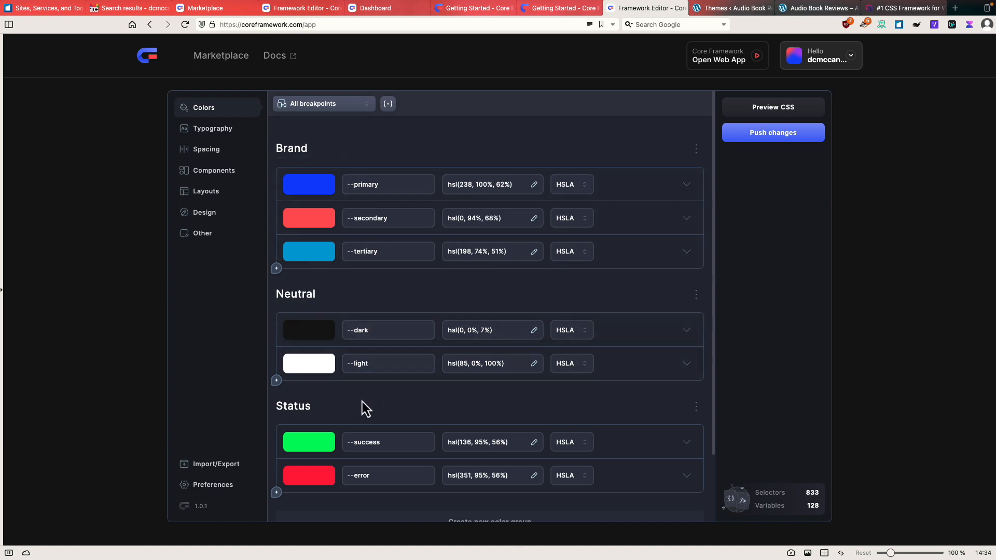
# Look over the Brand, Neutral and Status color groups and check the Brand group's available actions.
pyautogui.scroll(-1, 355, 404)
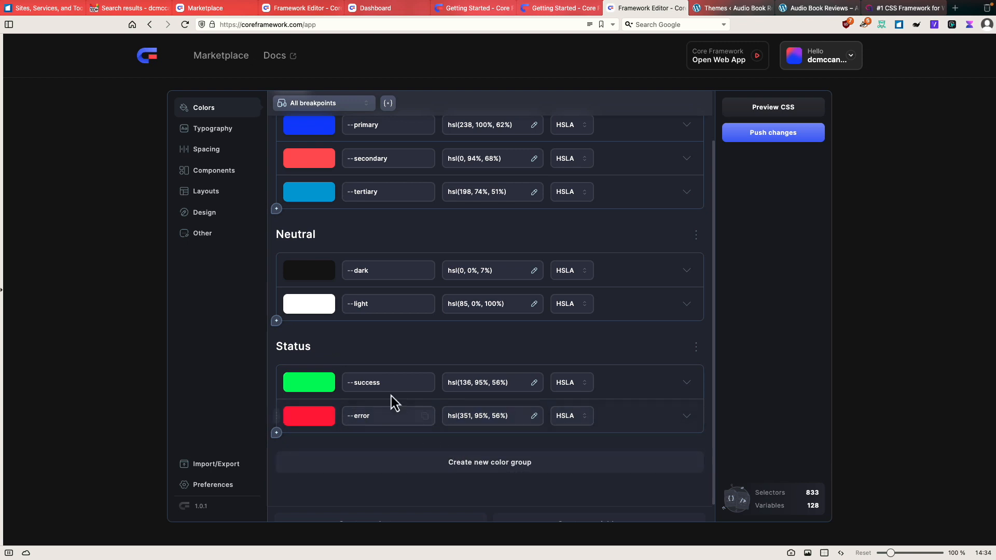
pyautogui.scroll(2, 312, 335)
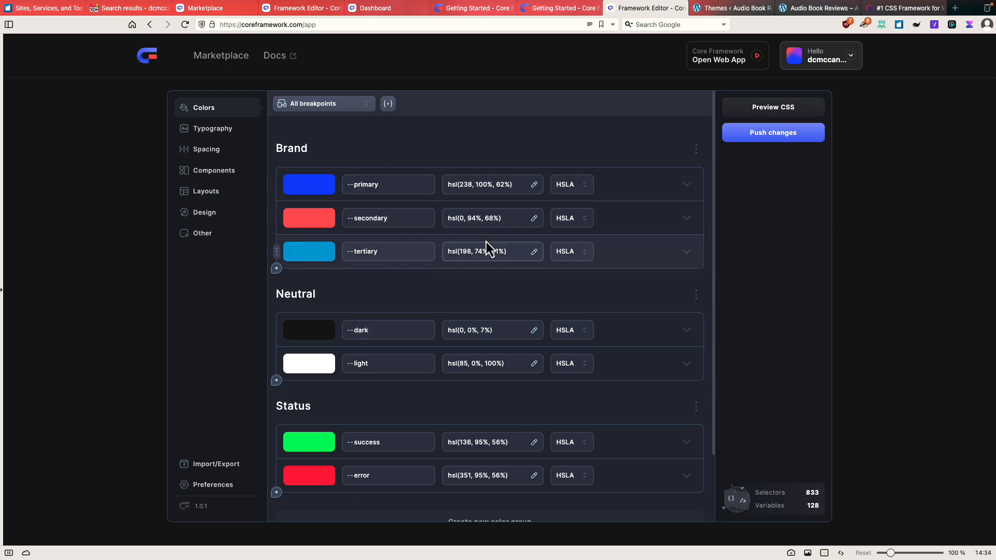
pyautogui.click(697, 149)
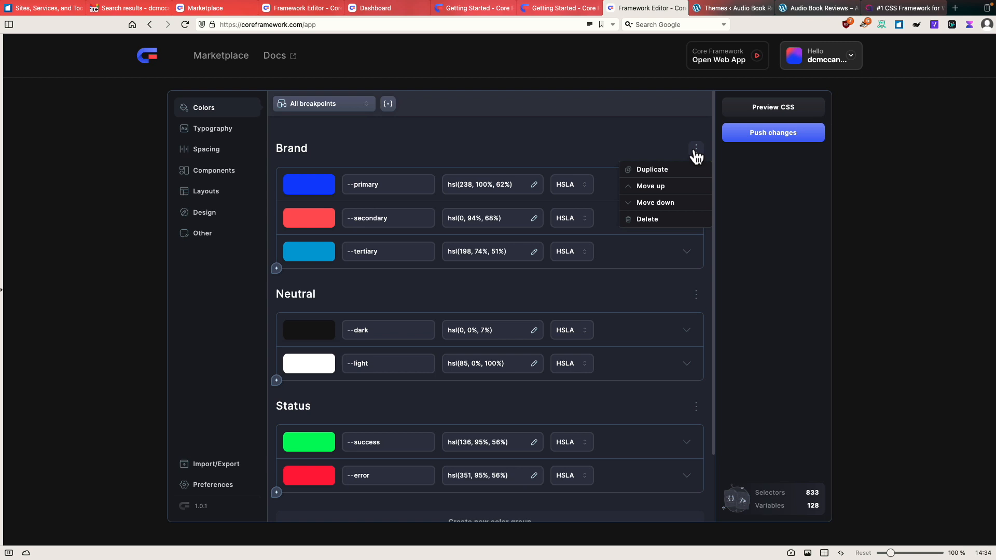
pyautogui.click(621, 155)
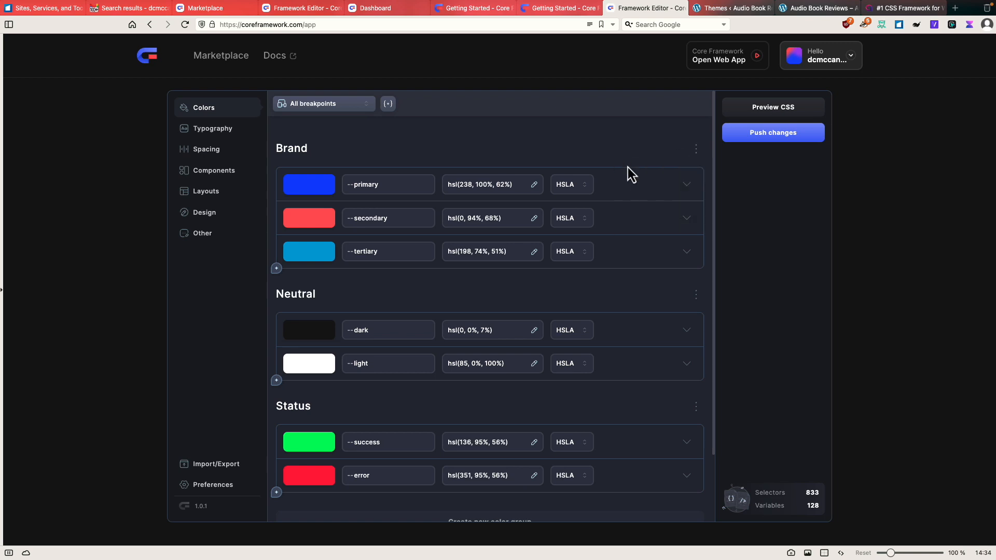
# Expand the --primary color's settings and check which color formats it offers.
pyautogui.click(687, 186)
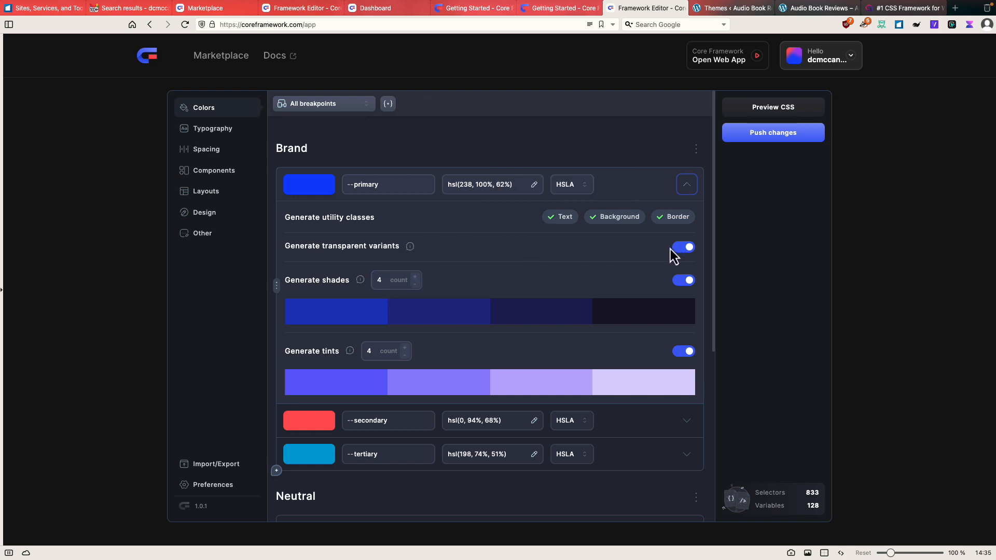
pyautogui.click(585, 187)
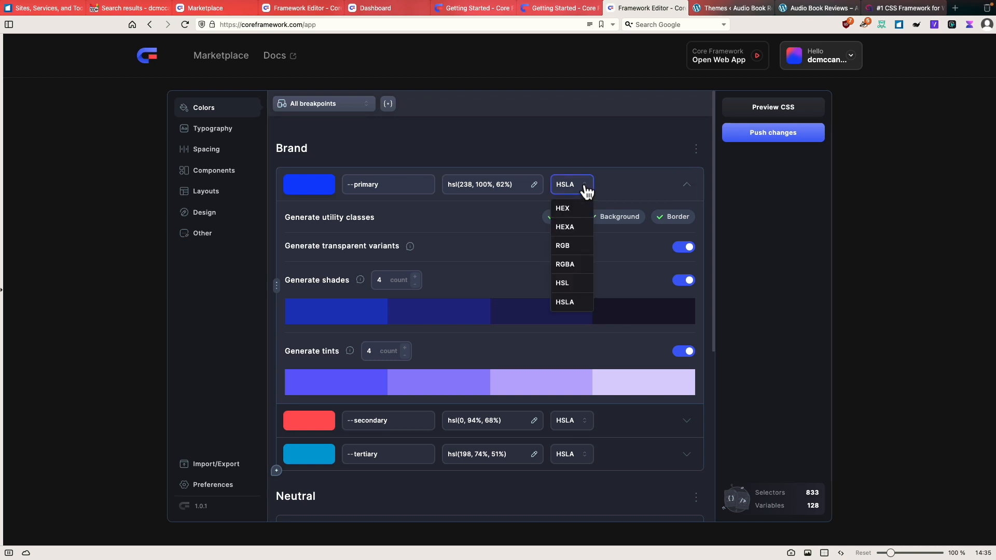
pyautogui.click(586, 190)
# Open the Typography section and check the available minimum scale ratios for automatic fluid typography.
pyautogui.click(226, 132)
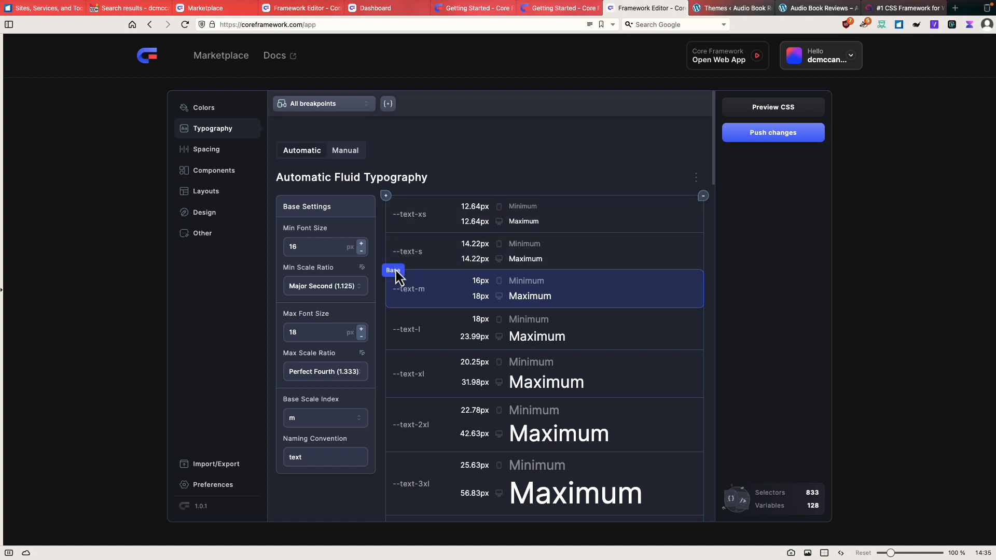
pyautogui.scroll(-1, 397, 274)
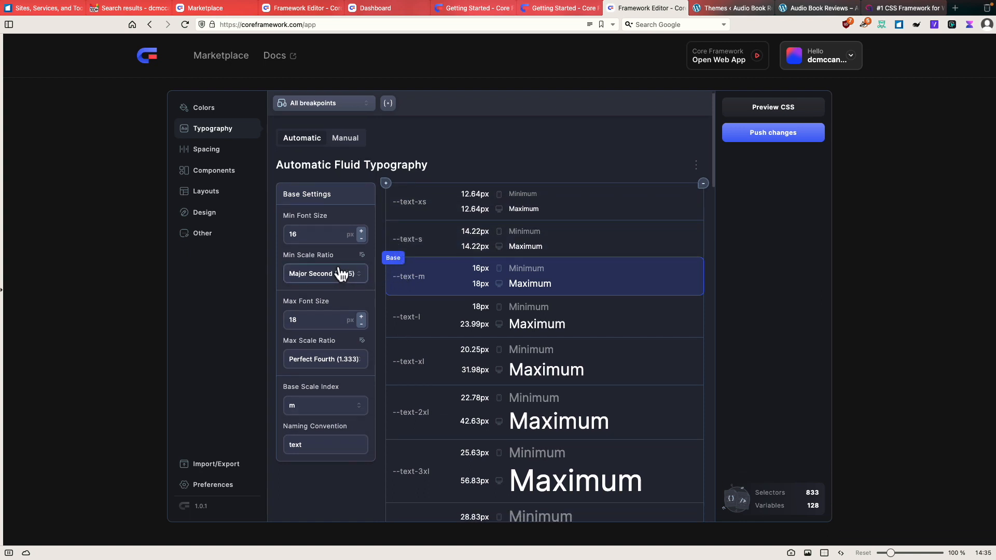
pyautogui.click(367, 281)
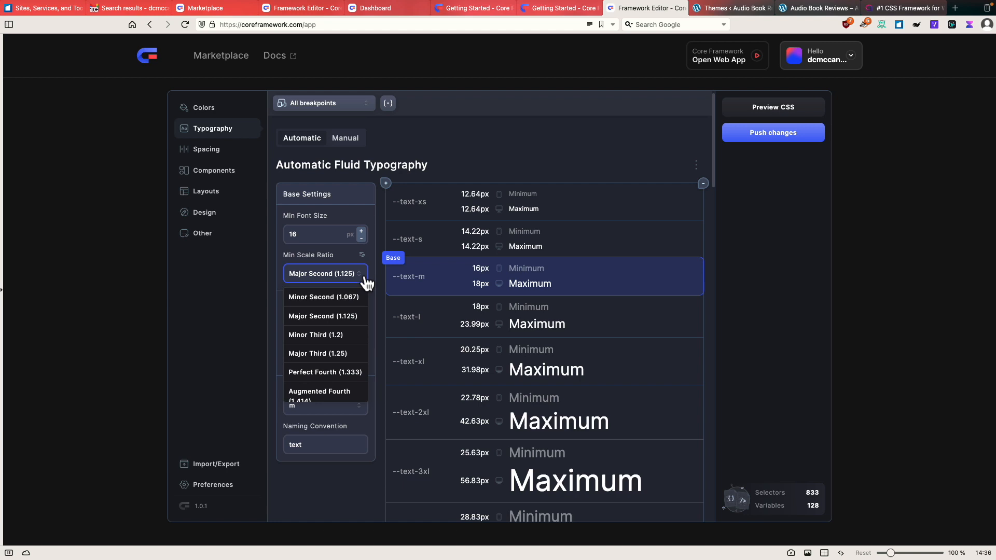
pyautogui.click(461, 303)
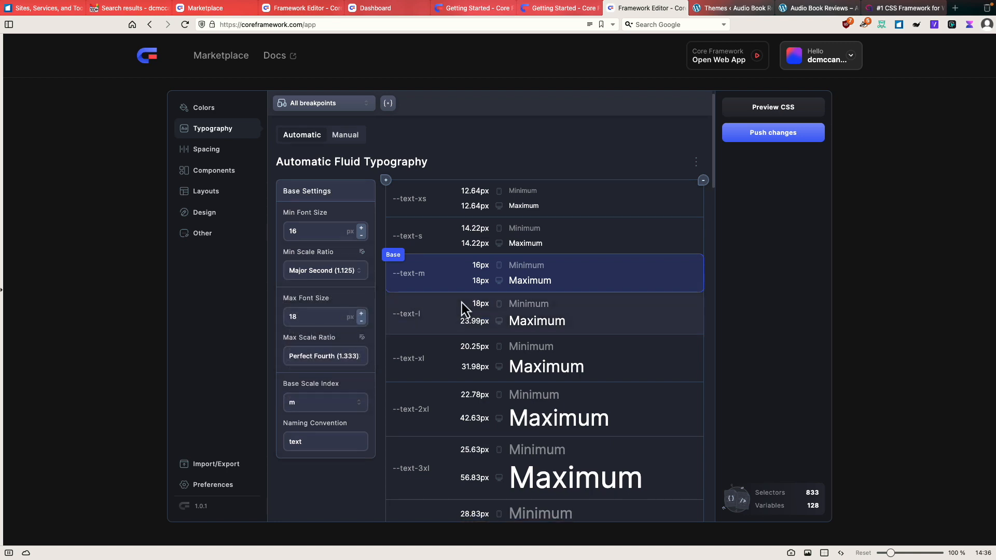
# Examine the typography scale, headings, line heights, text modifiers and text alignment classes.
pyautogui.scroll(-1, 462, 303)
pyautogui.scroll(-5, 462, 303)
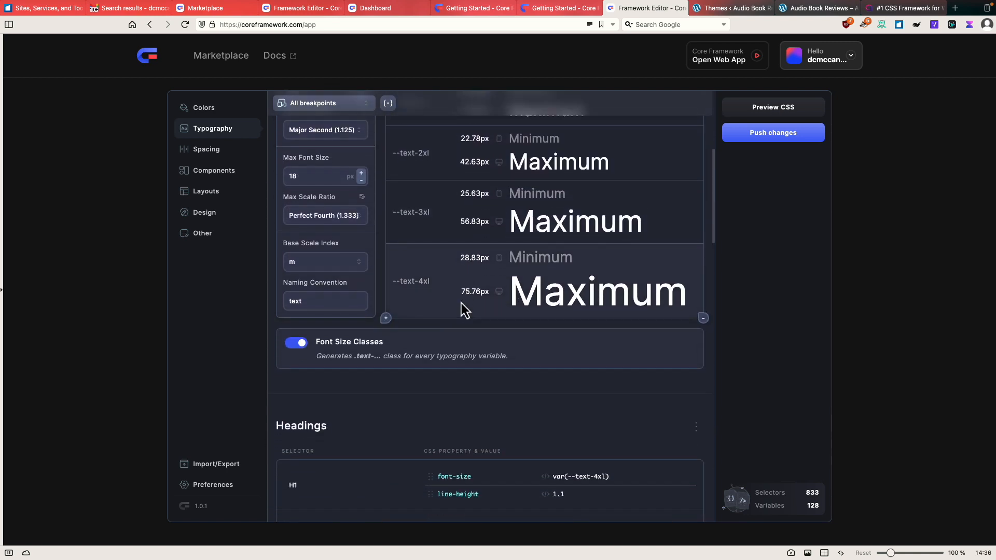
pyautogui.scroll(-4, 462, 306)
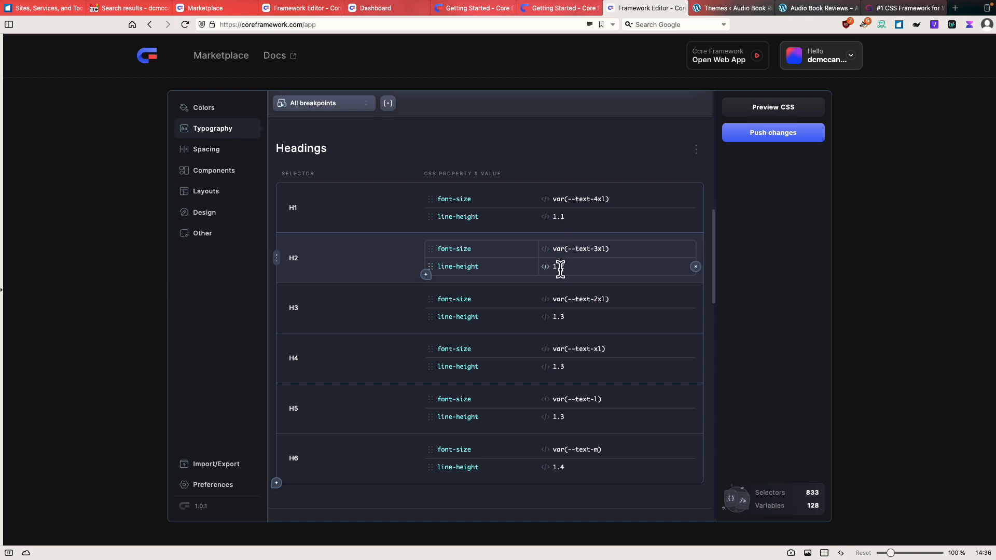
pyautogui.scroll(-5, 415, 342)
pyautogui.scroll(-5, 401, 345)
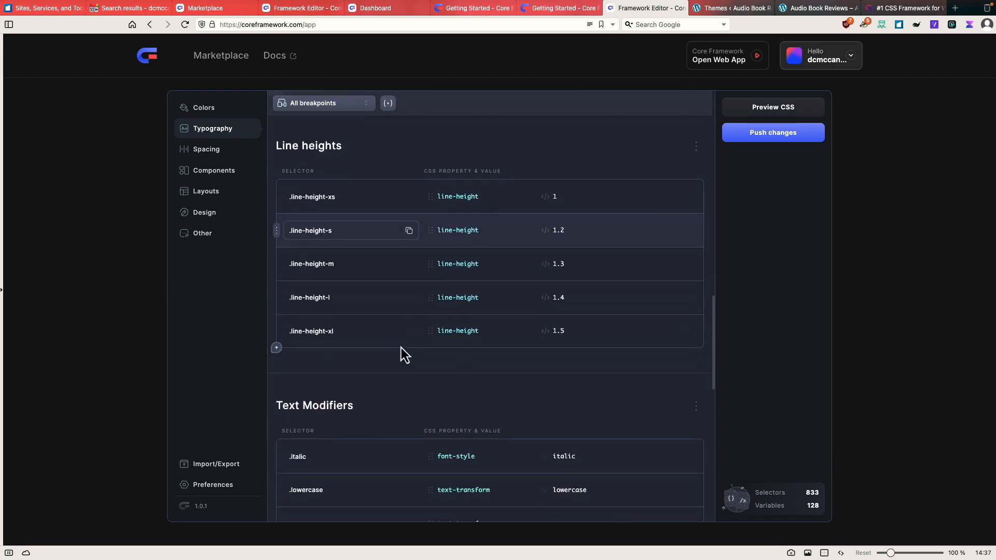
pyautogui.scroll(-2, 400, 344)
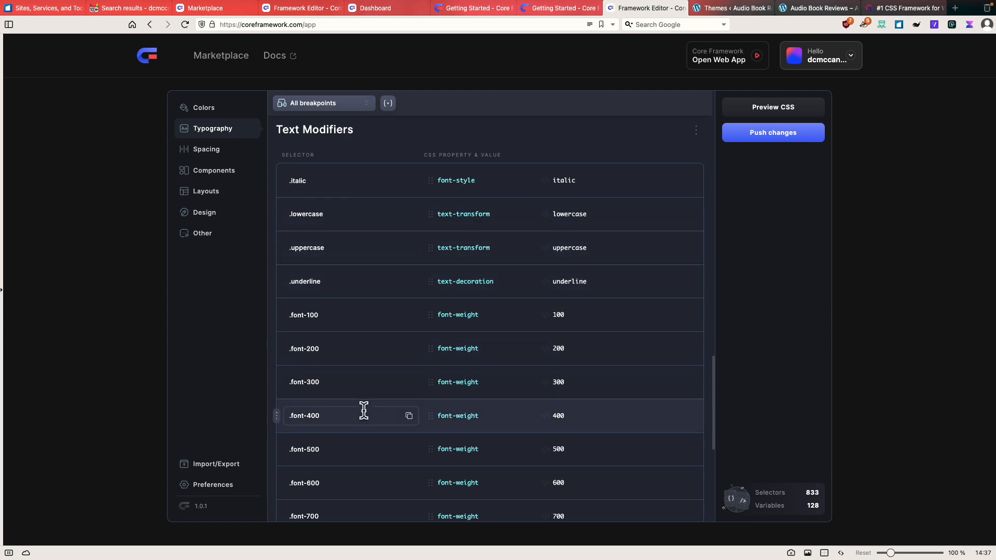
pyautogui.scroll(-5, 364, 412)
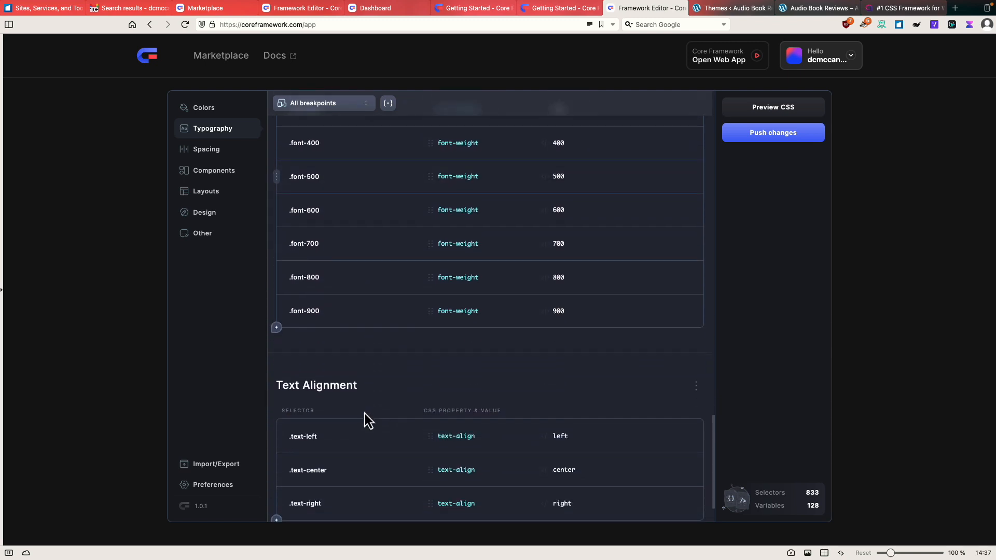
# Check the remaining font-weight and text alignment classes and return to the automatic fluid typography settings.
pyautogui.scroll(-2, 365, 413)
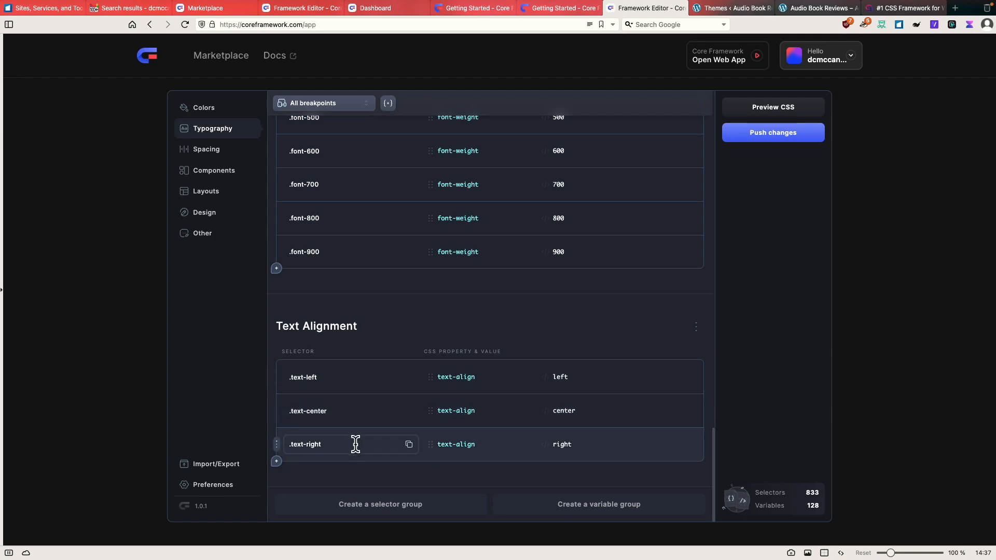
pyautogui.scroll(8, 363, 379)
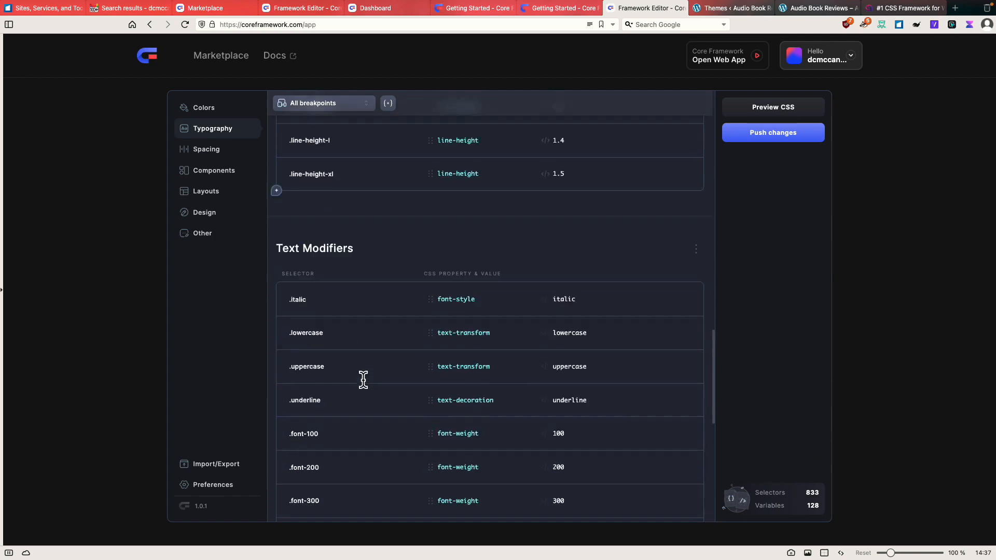
pyautogui.scroll(10, 363, 379)
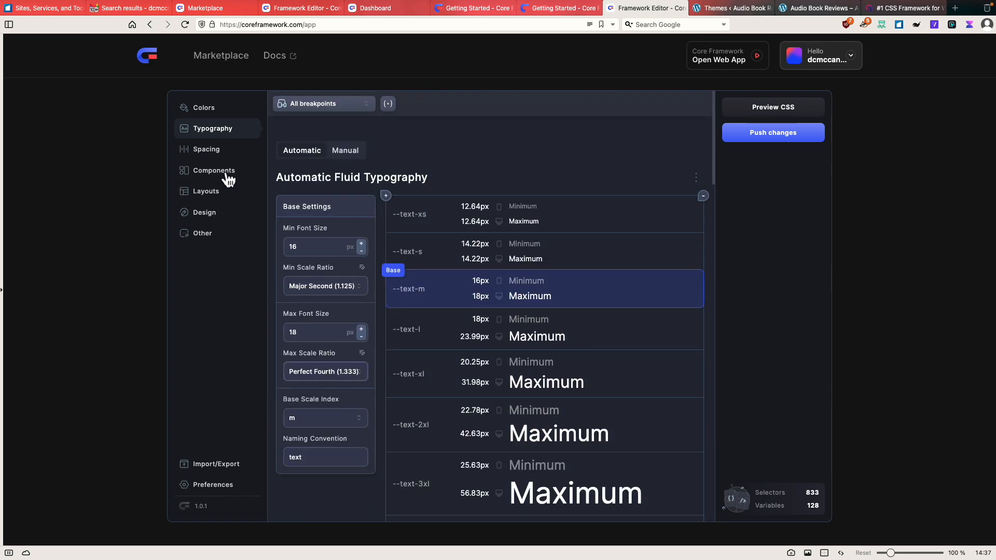
# Open the Spacing section and review the automatic fluid scale and the gap, margin and padding class options.
pyautogui.click(213, 150)
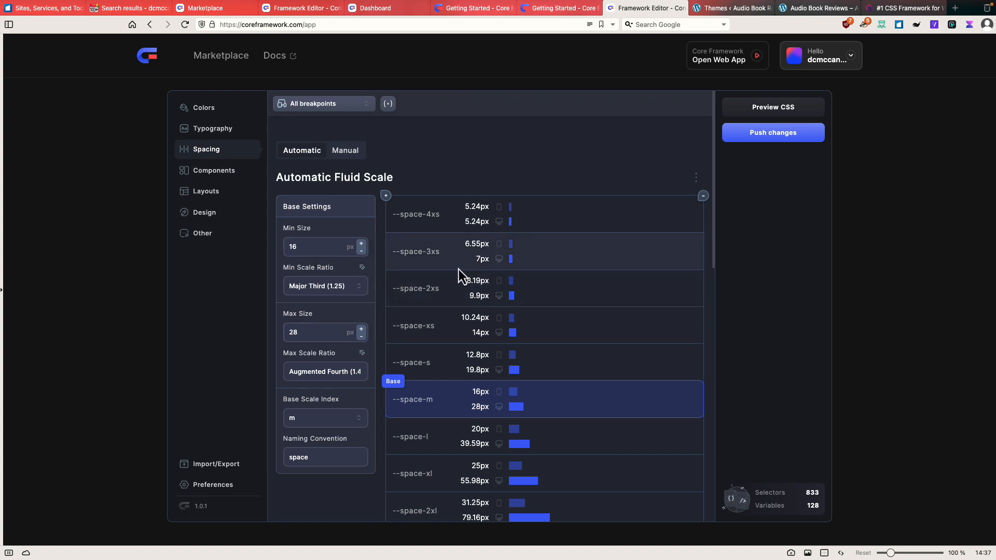
pyautogui.scroll(-6, 459, 270)
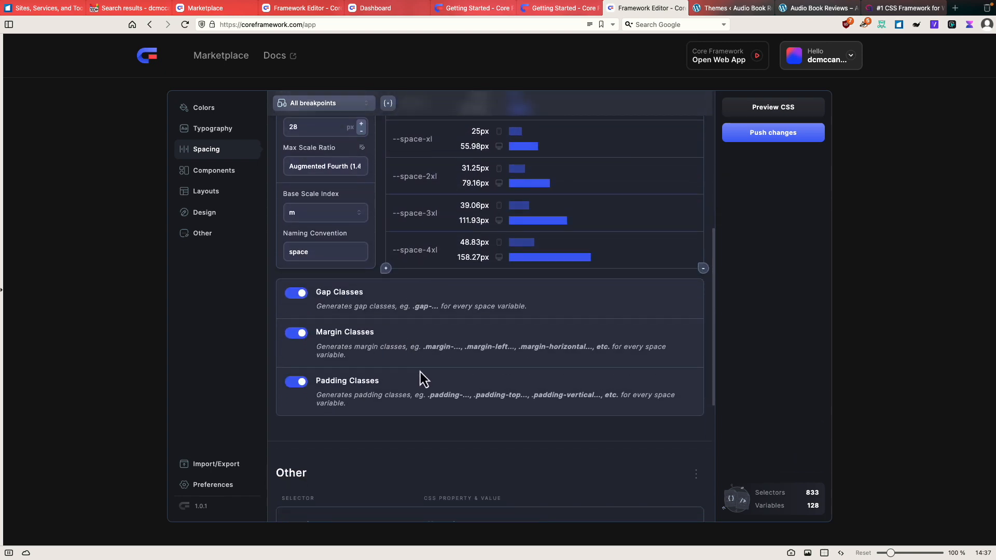
pyautogui.scroll(-4, 421, 371)
pyautogui.scroll(10, 419, 370)
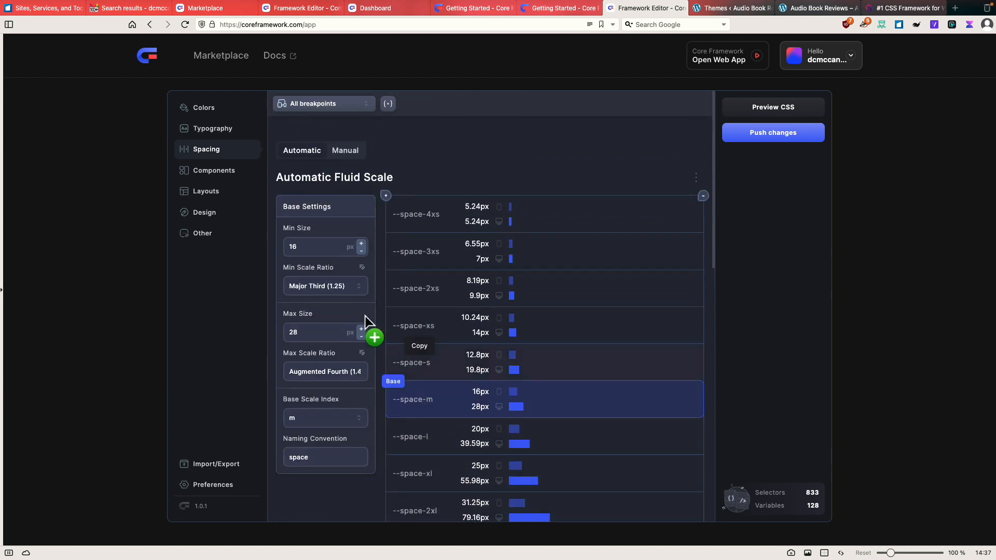
# Open the Components section and look over the available component previews, from .btn to .avatar.
pyautogui.click(227, 179)
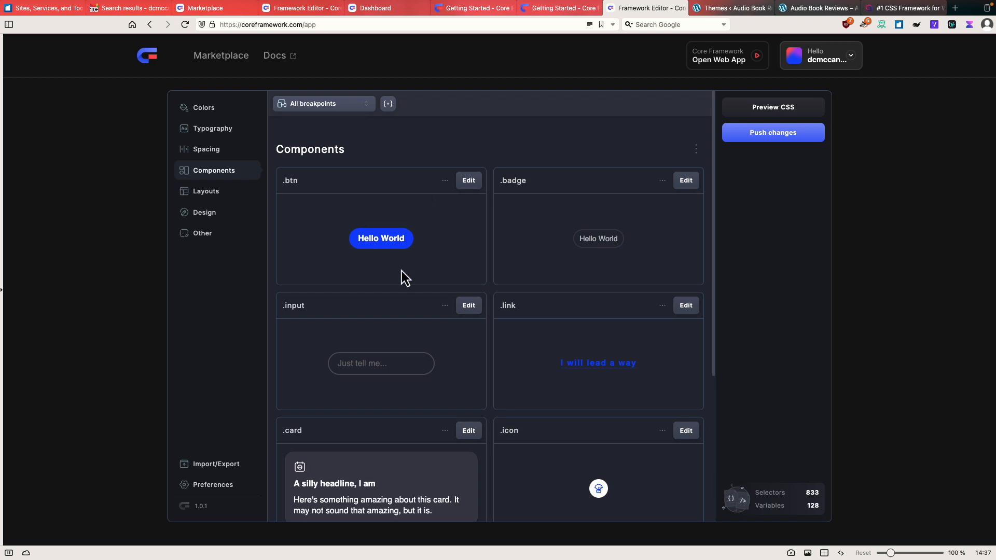
pyautogui.scroll(-5, 395, 273)
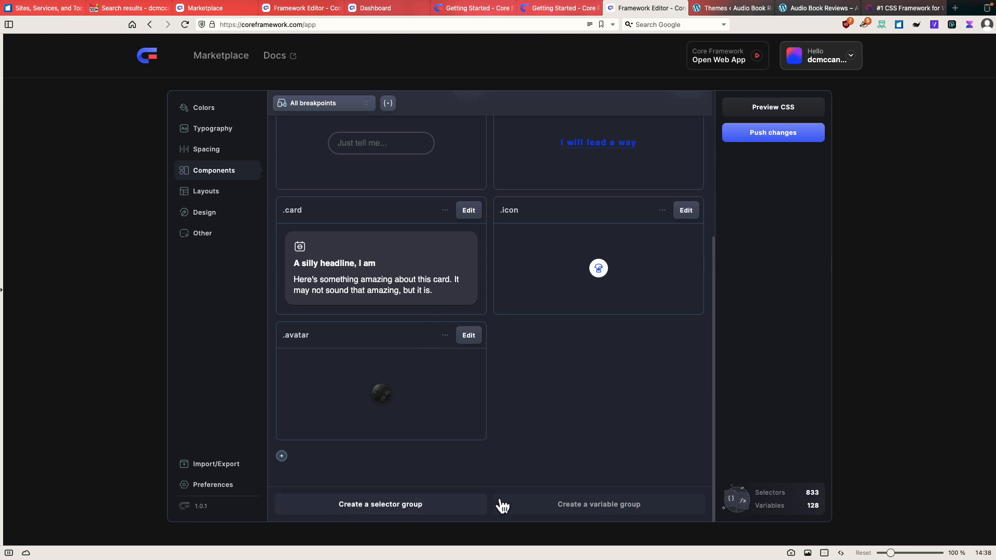
pyautogui.scroll(5, 501, 495)
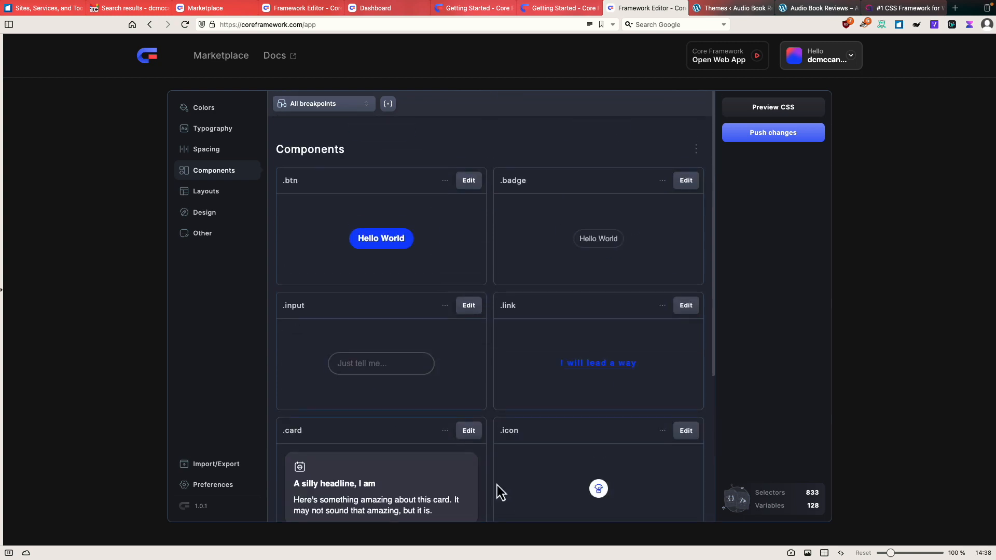
# Open the Layouts section and examine the CSS grid, automatic column and simple flex layout classes.
pyautogui.click(222, 197)
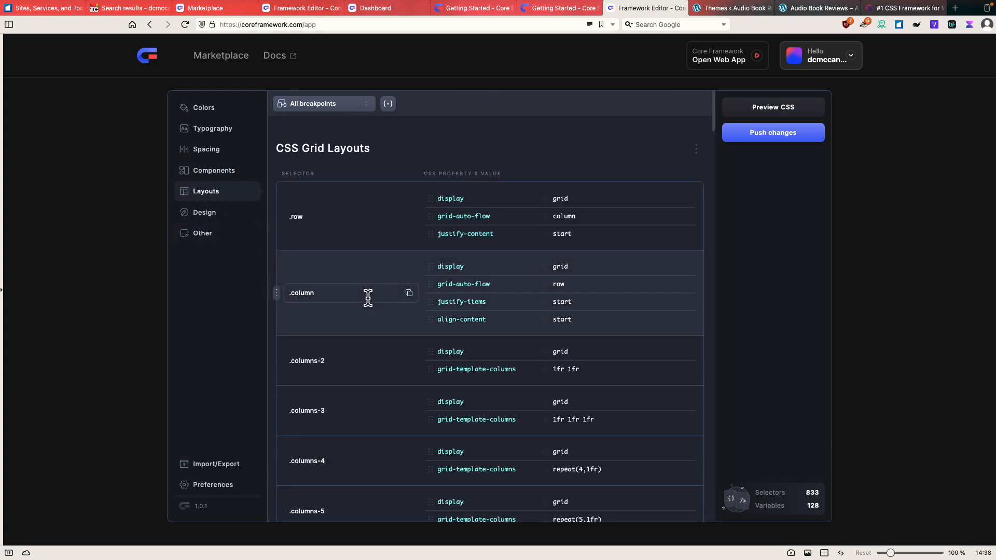
pyautogui.scroll(-9, 367, 297)
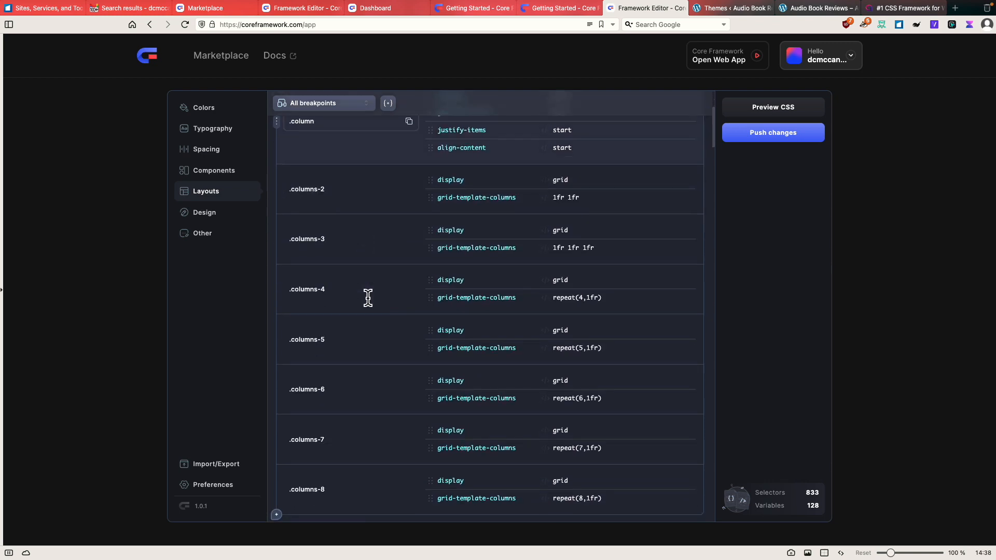
pyautogui.scroll(-7, 368, 300)
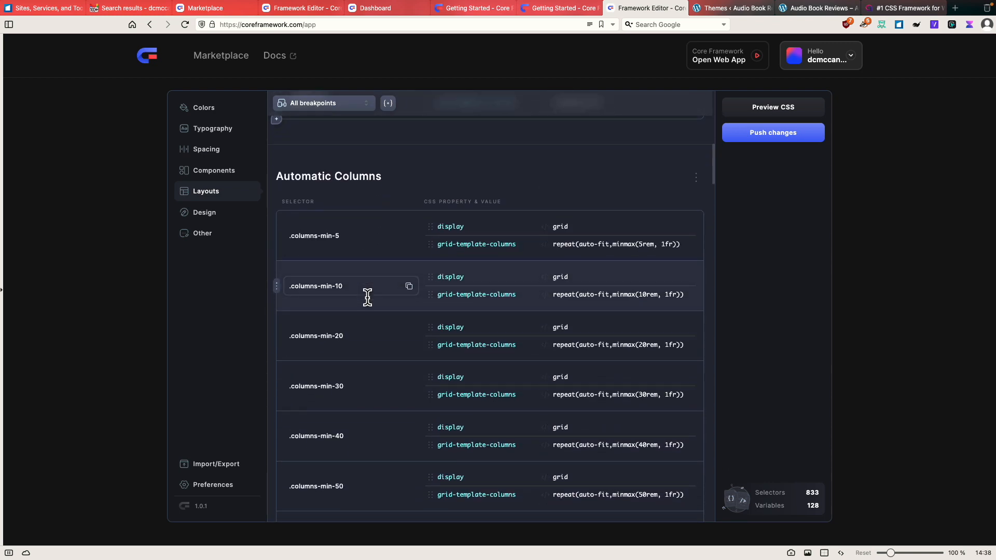
pyautogui.scroll(-2, 368, 301)
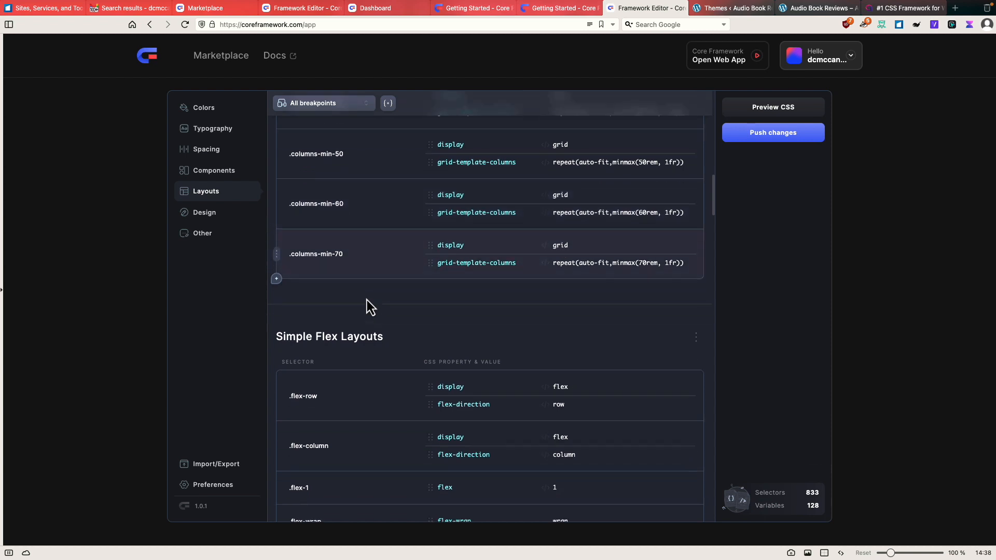
pyautogui.scroll(-6, 366, 300)
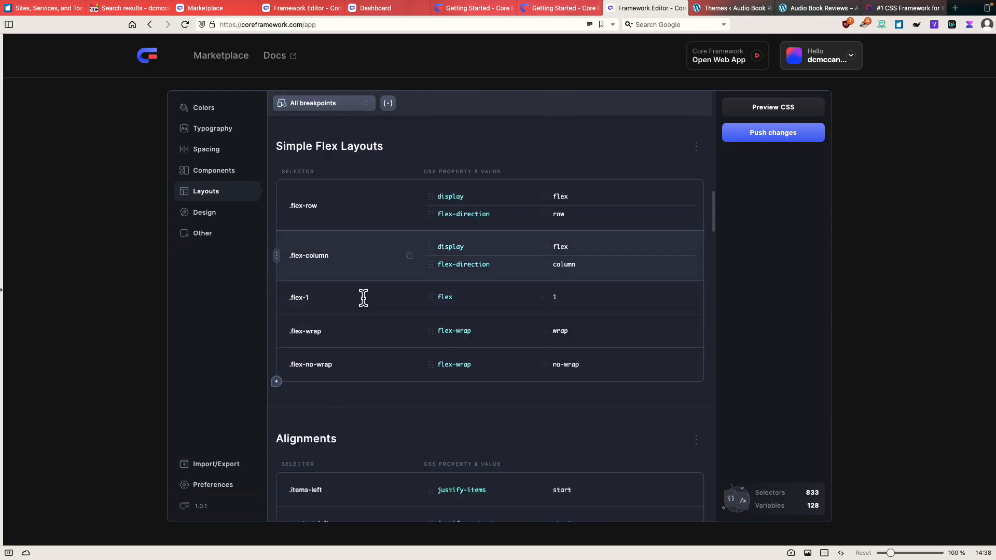
pyautogui.scroll(-4, 363, 300)
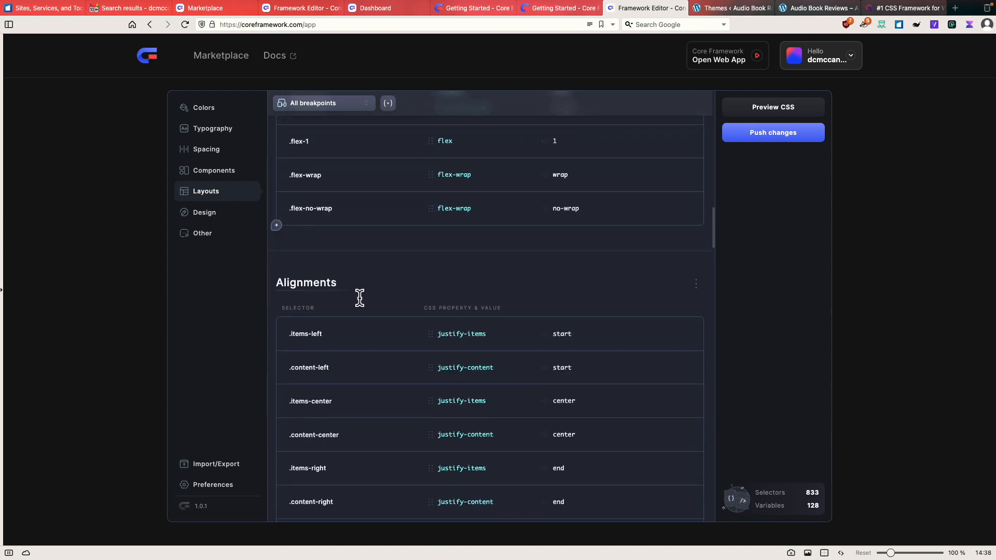
# Examine the alignment, self alignment, grid column, grid row, and width and height layout classes.
pyautogui.scroll(-13, 361, 301)
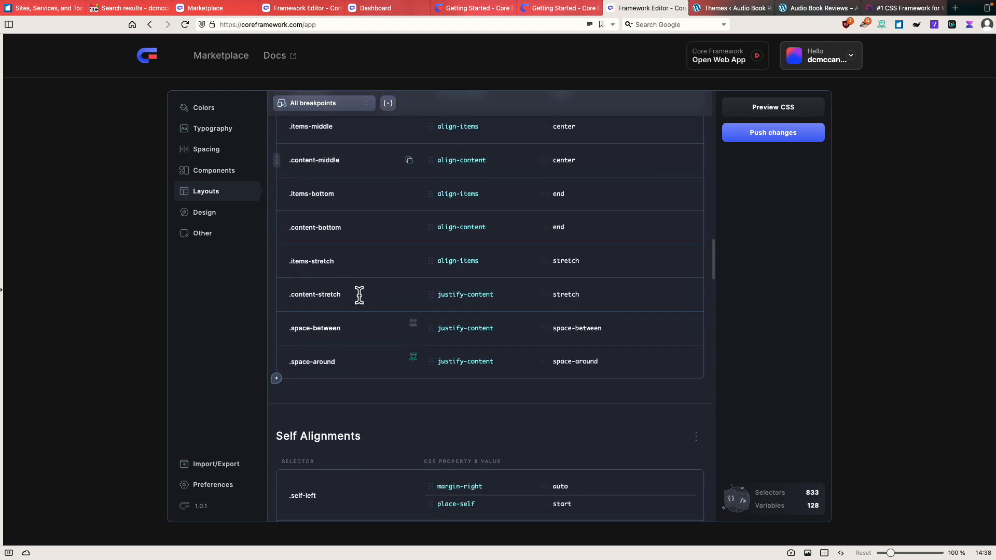
pyautogui.scroll(-8, 359, 298)
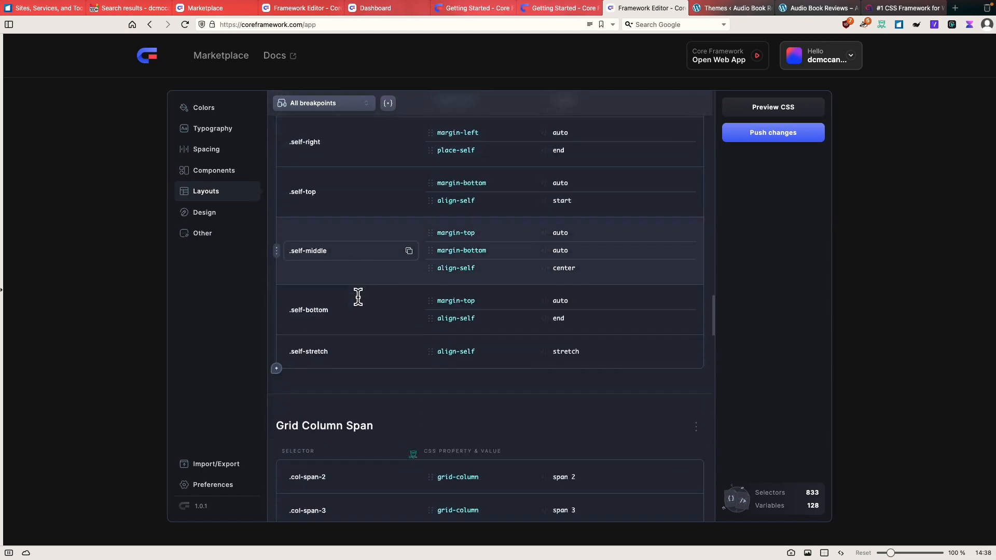
pyautogui.scroll(-10, 379, 301)
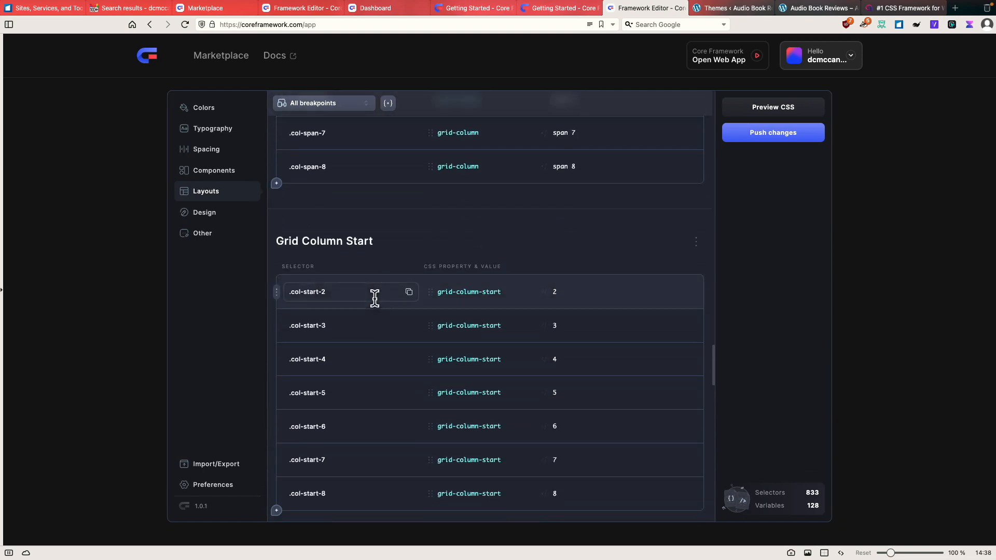
pyautogui.scroll(-17, 367, 299)
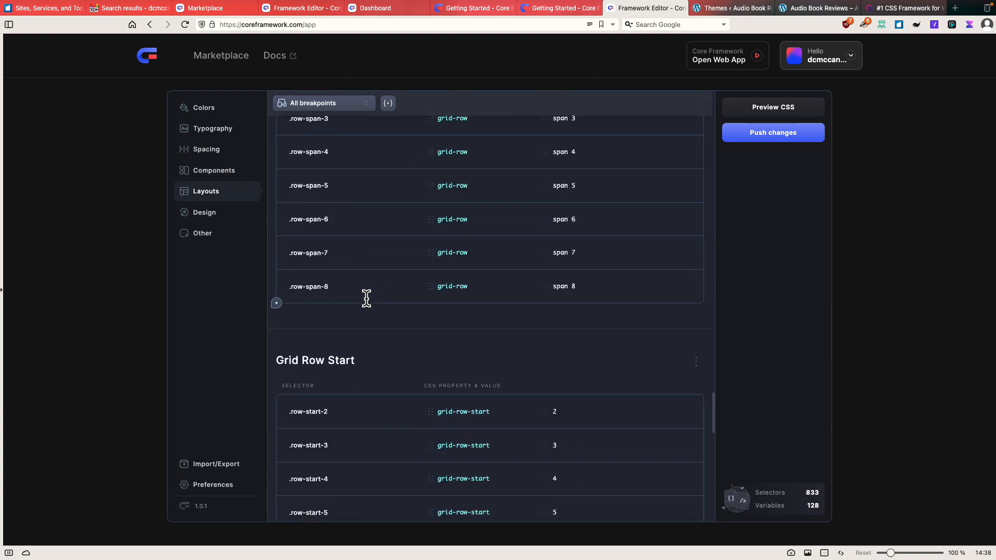
pyautogui.scroll(-7, 363, 298)
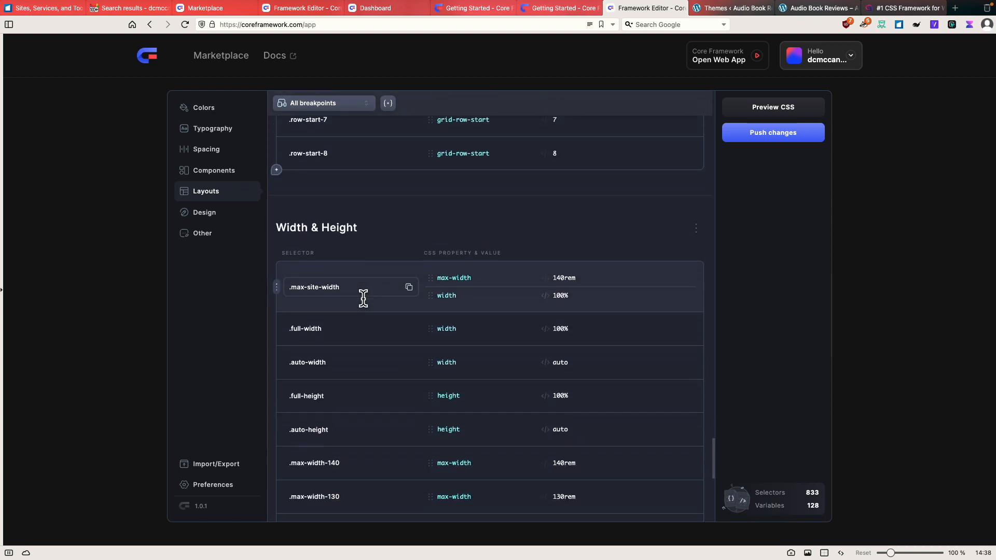
pyautogui.scroll(-4, 359, 298)
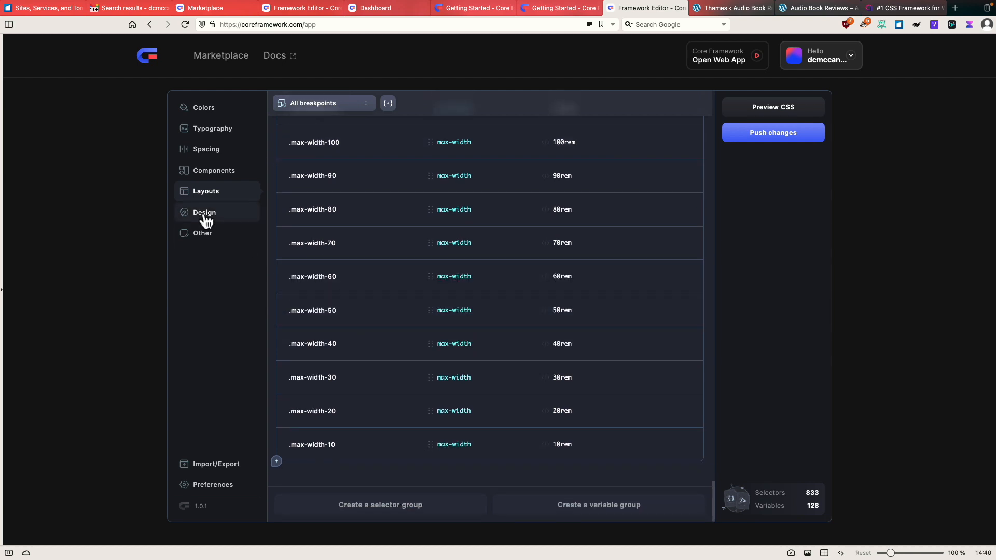
# Open the Design section and examine the border radius, border and box shadow variables and classes.
pyautogui.click(206, 213)
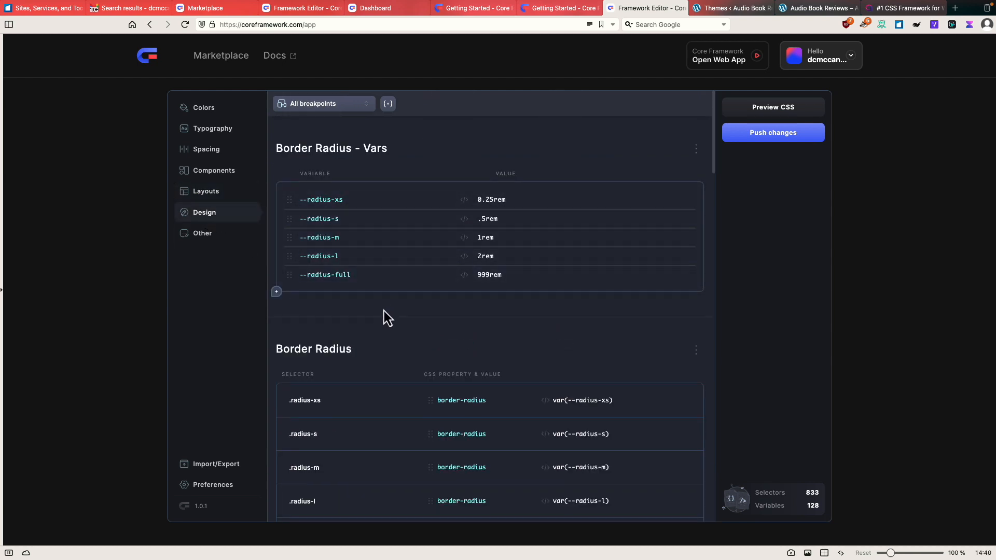
pyautogui.scroll(-6, 384, 310)
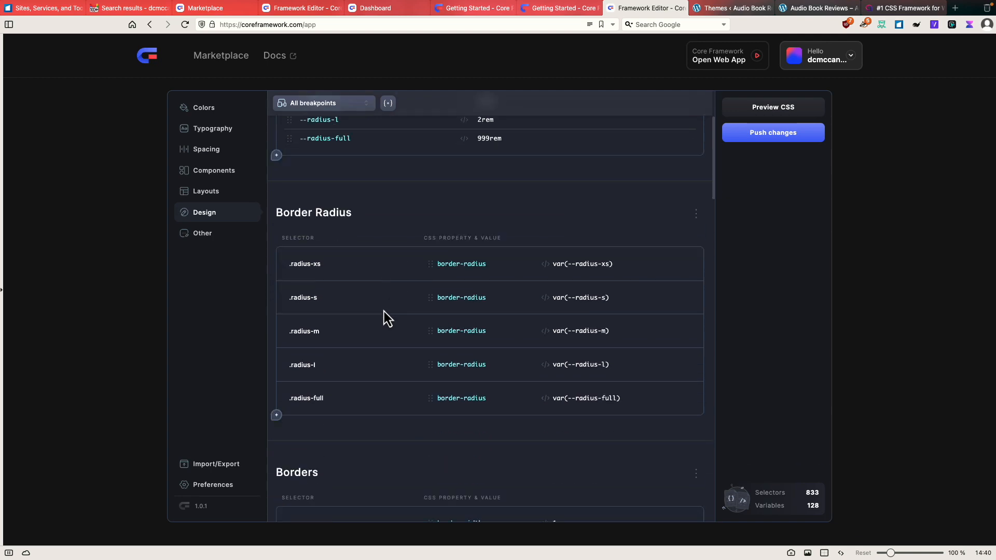
pyautogui.scroll(-10, 384, 310)
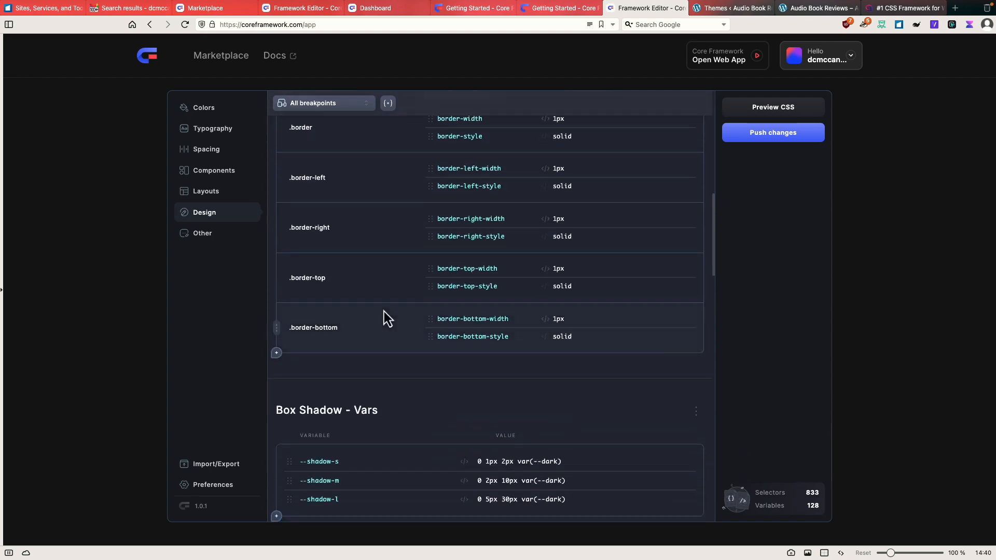
pyautogui.scroll(-7, 384, 311)
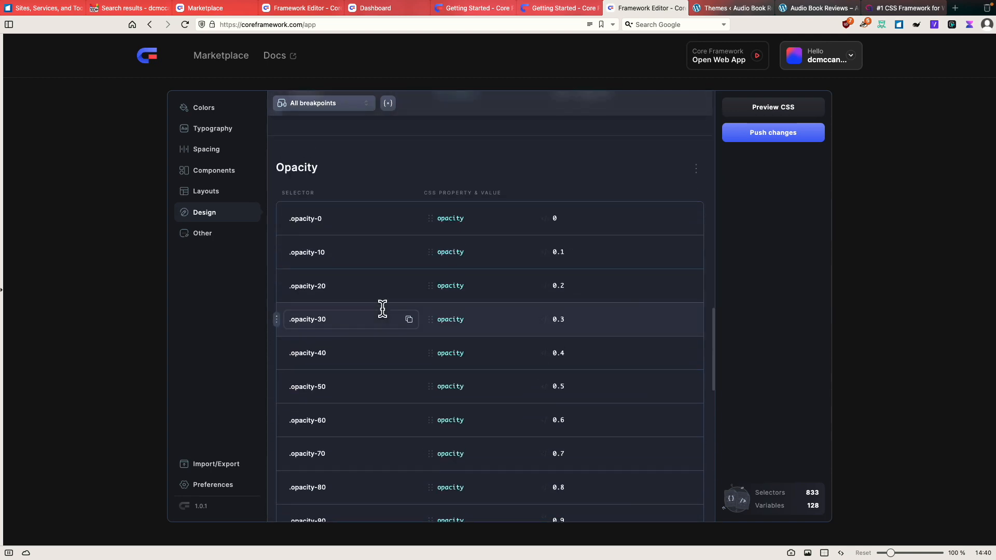
# Review the Design section's box shadow, opacity, object-fit, backdrop blur and filter classes.
pyautogui.scroll(9, 382, 309)
pyautogui.scroll(-5, 383, 310)
pyautogui.scroll(-10, 383, 310)
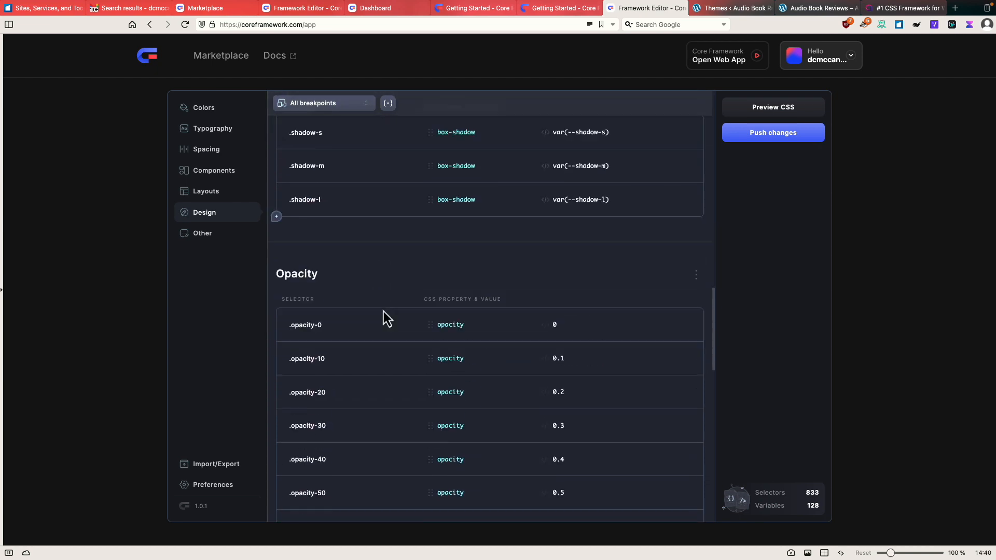
pyautogui.scroll(-4, 384, 312)
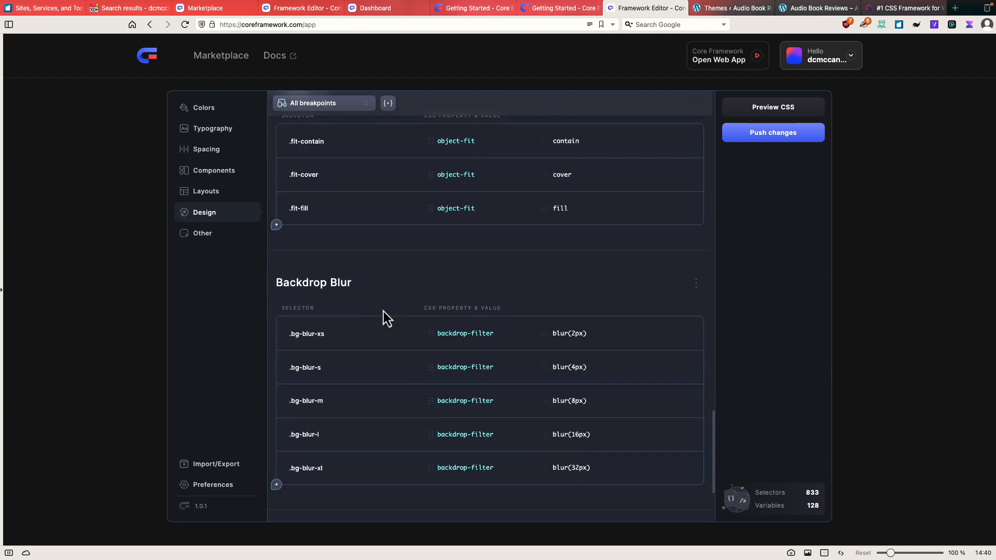
pyautogui.scroll(-1, 384, 311)
pyautogui.scroll(-1, 384, 311)
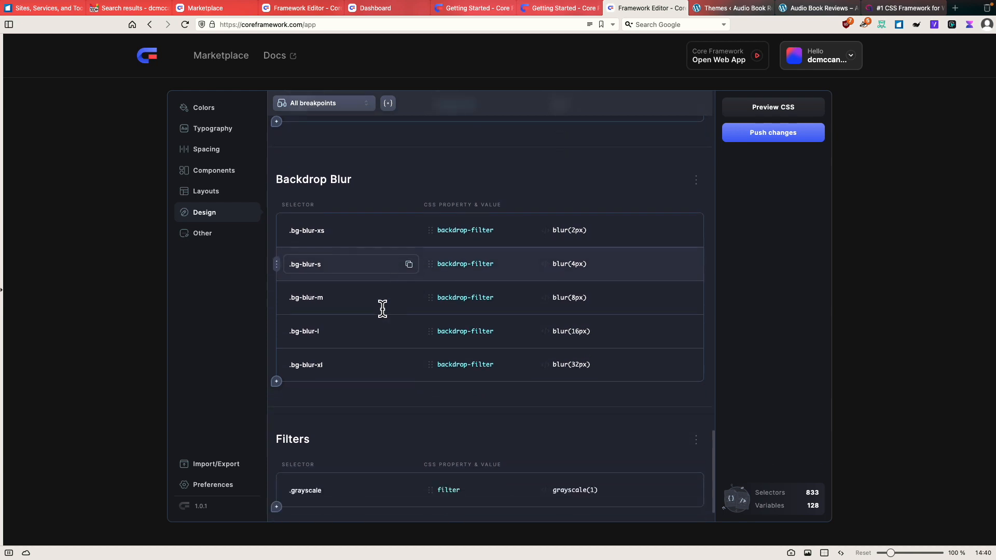
pyautogui.scroll(-1, 384, 311)
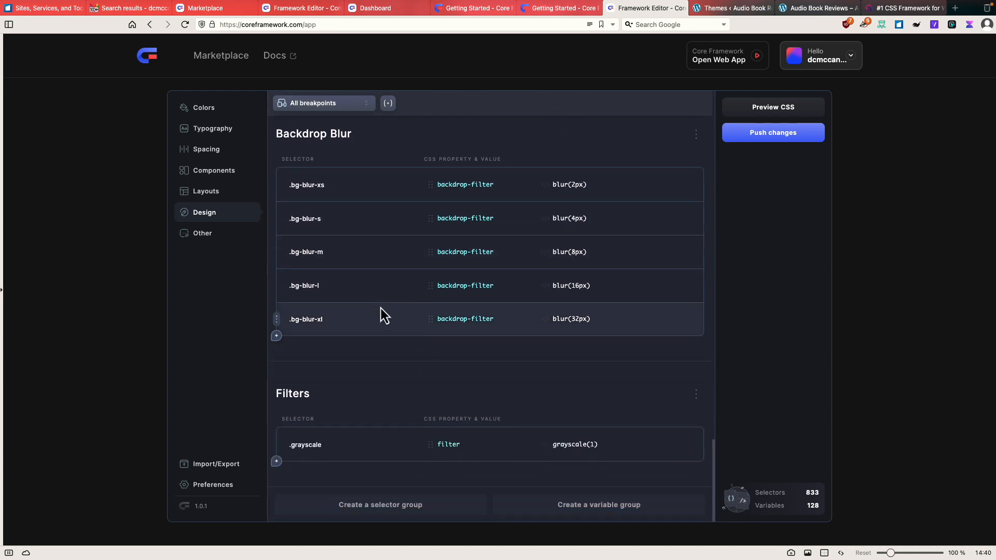
# Open the Other section and review the utility, positioning and cursor classes.
pyautogui.click(210, 235)
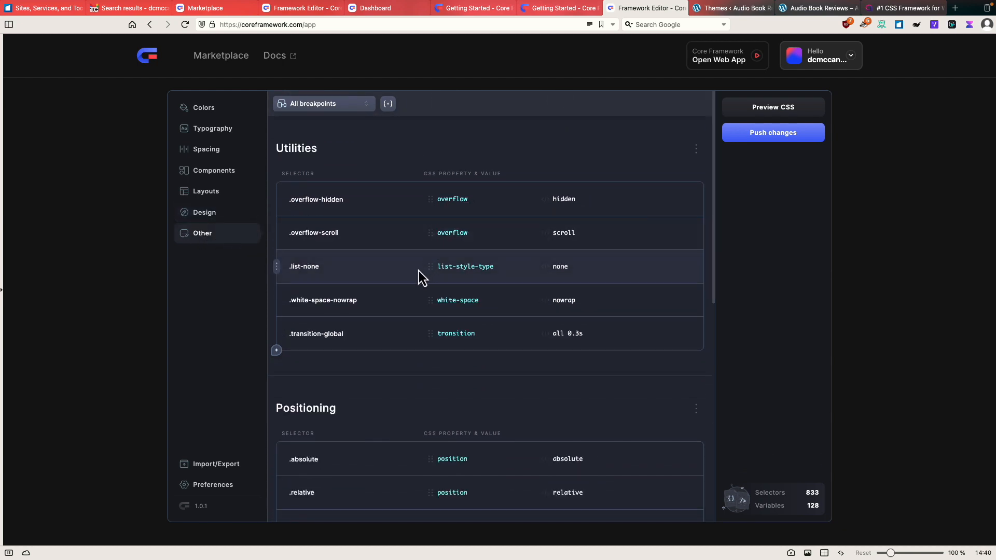
pyautogui.scroll(-6, 405, 286)
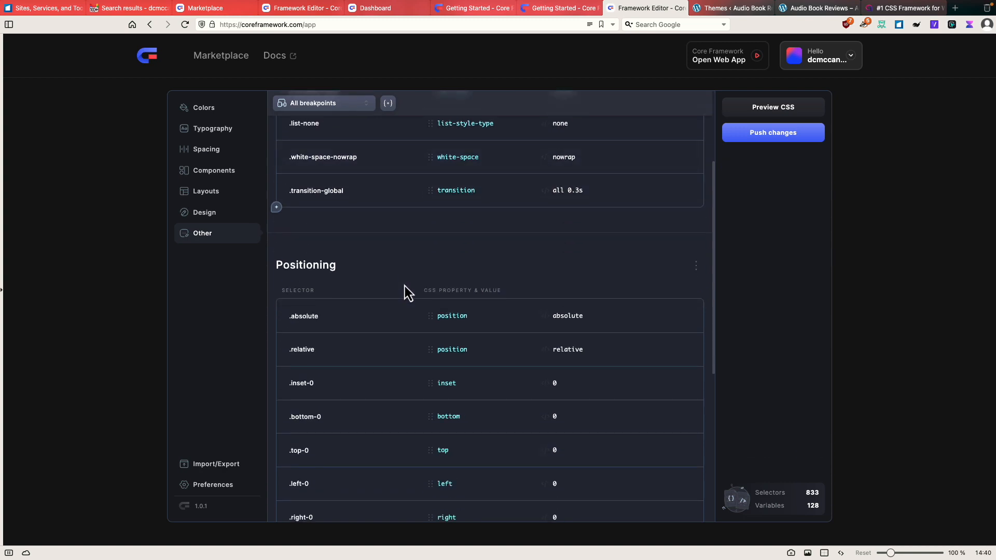
pyautogui.scroll(-2, 401, 285)
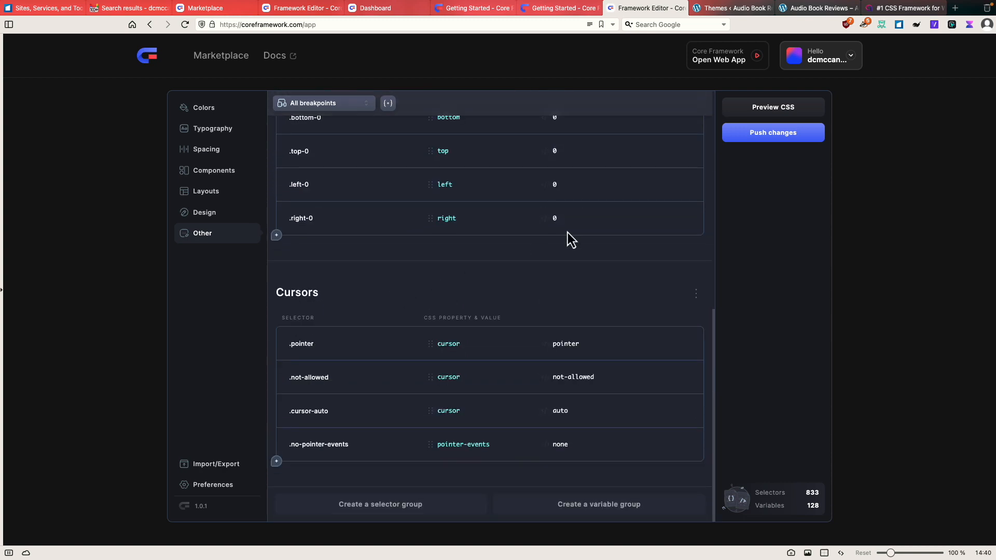
# Push the framework changes and open the CSS preview.
pyautogui.click(752, 136)
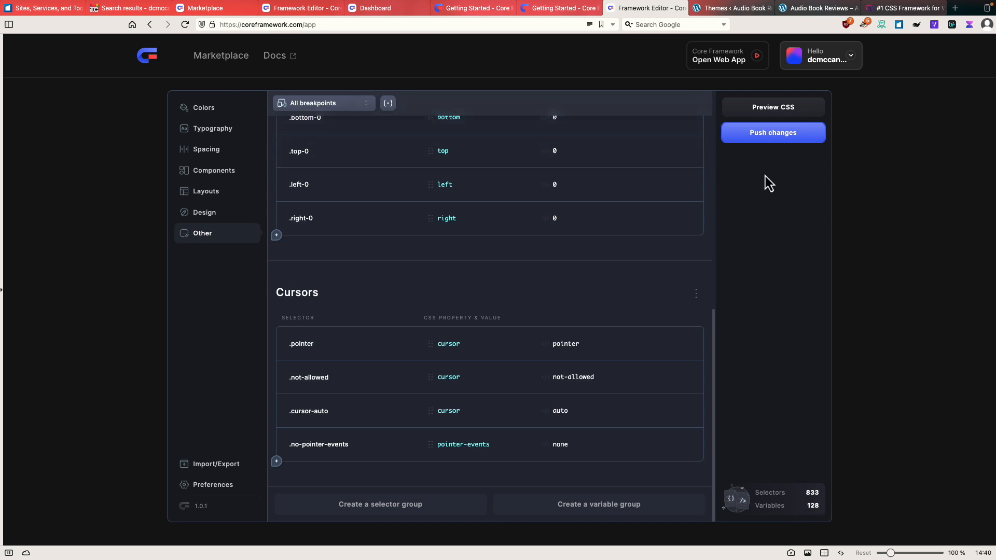
pyautogui.click(771, 109)
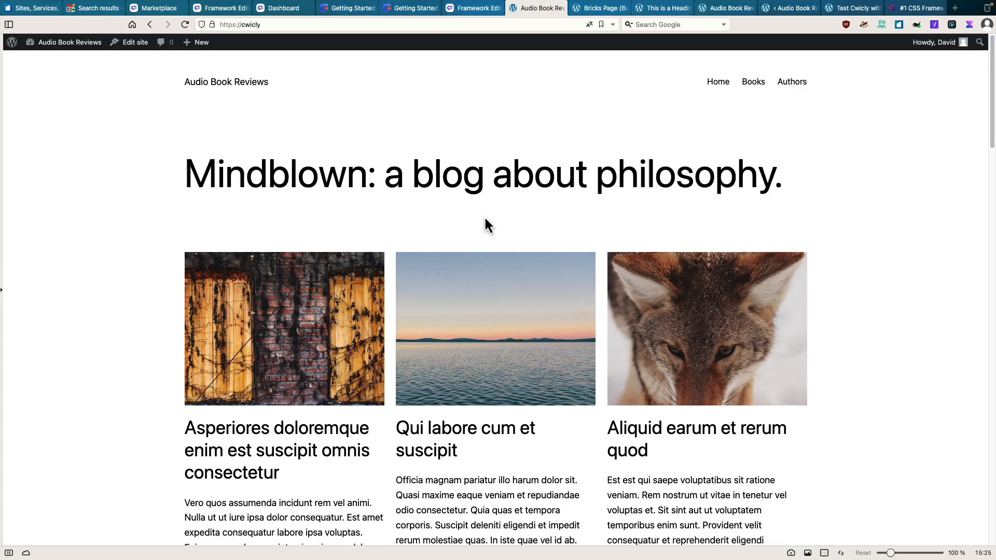
# Open the WordPress dashboard and check the site's installed plugins and active theme.
pyautogui.moveTo(62, 42)
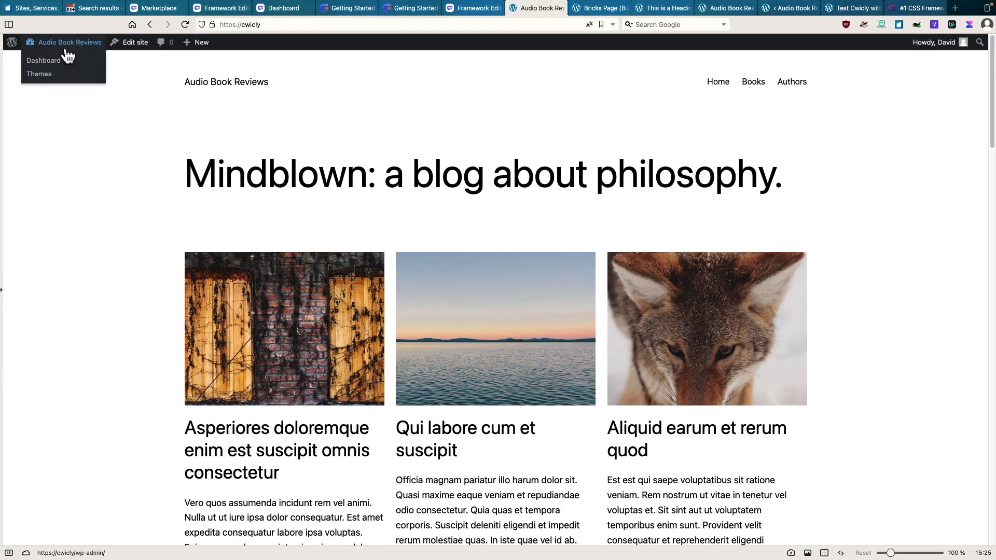
pyautogui.click(55, 62)
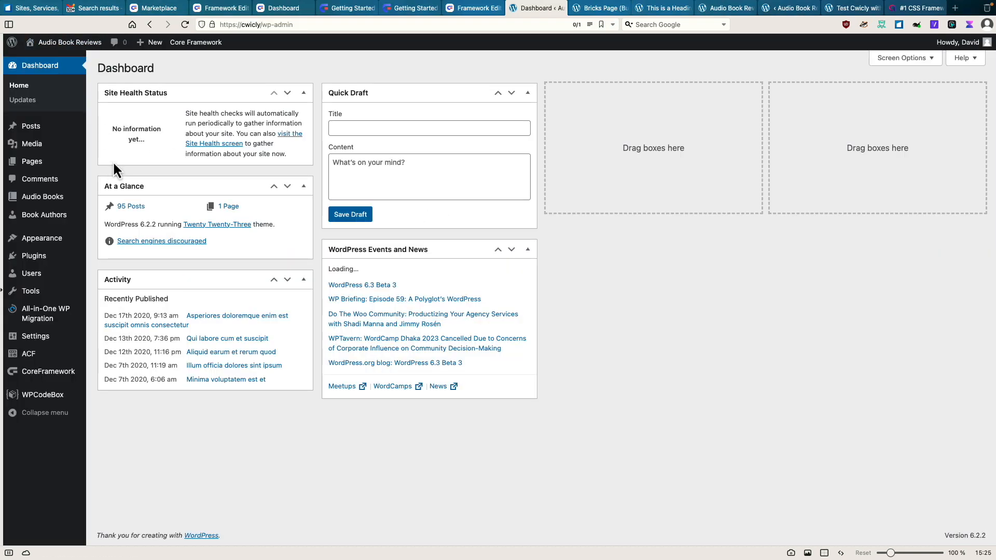
pyautogui.click(33, 256)
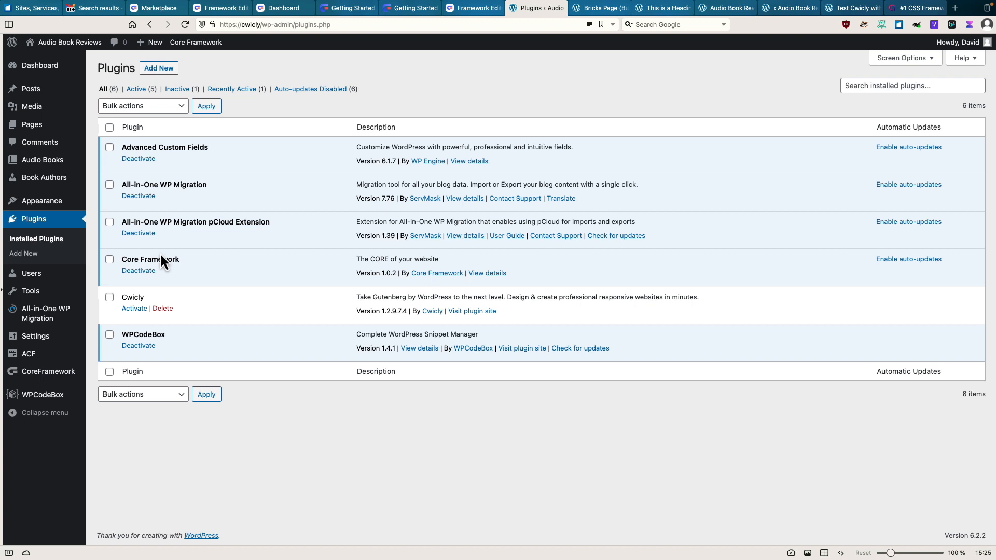
pyautogui.click(50, 202)
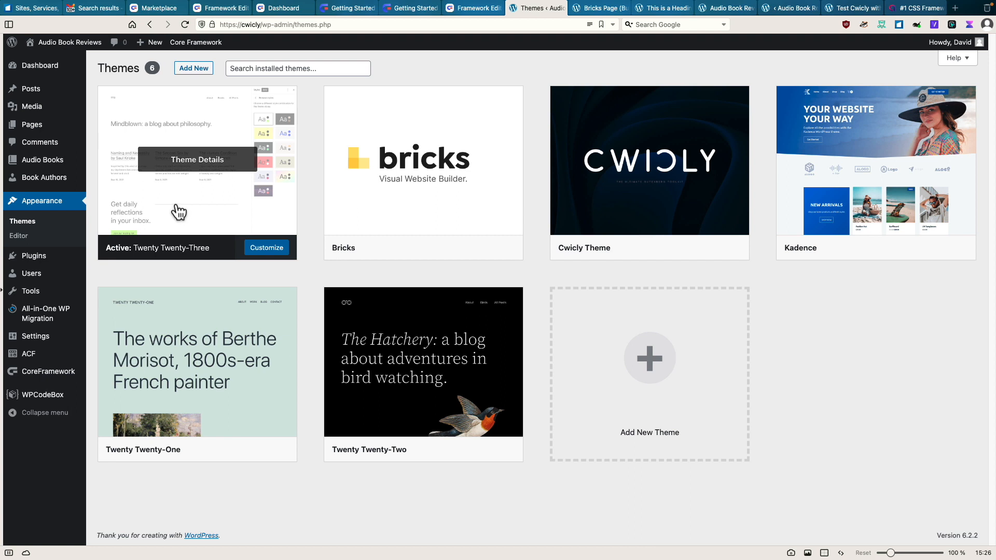
# Open the Core Framework plugin's editor, push its changes and preview the generated CSS.
pyautogui.click(57, 378)
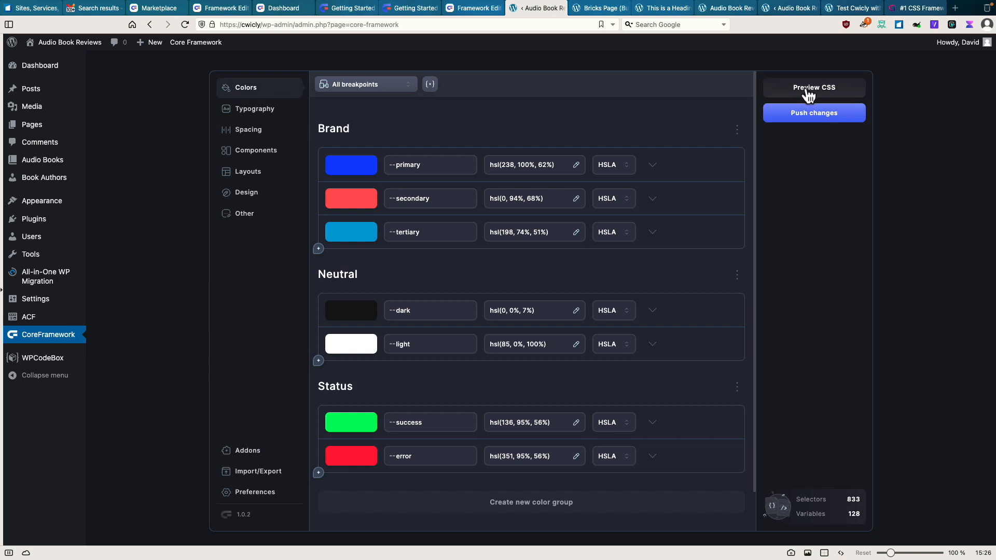
pyautogui.click(817, 114)
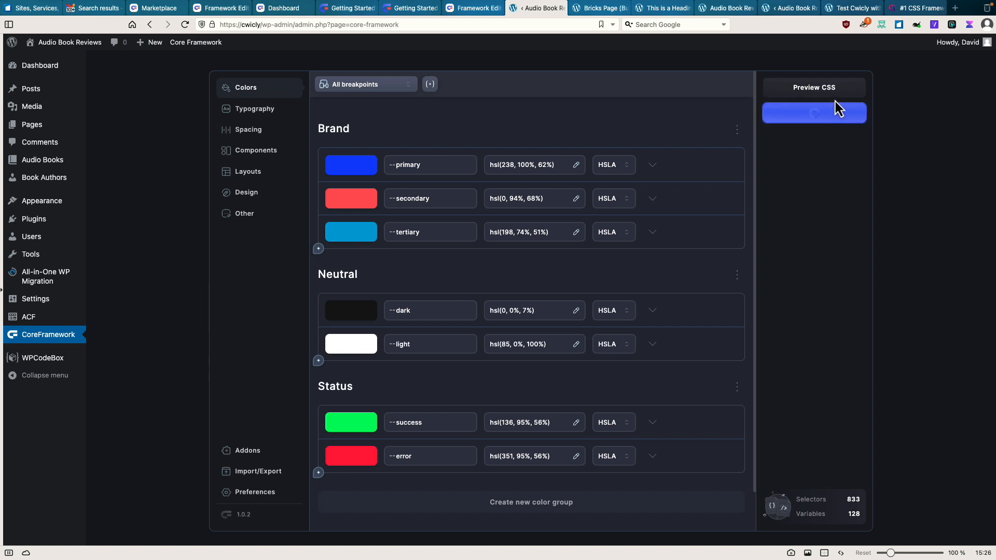
pyautogui.click(817, 89)
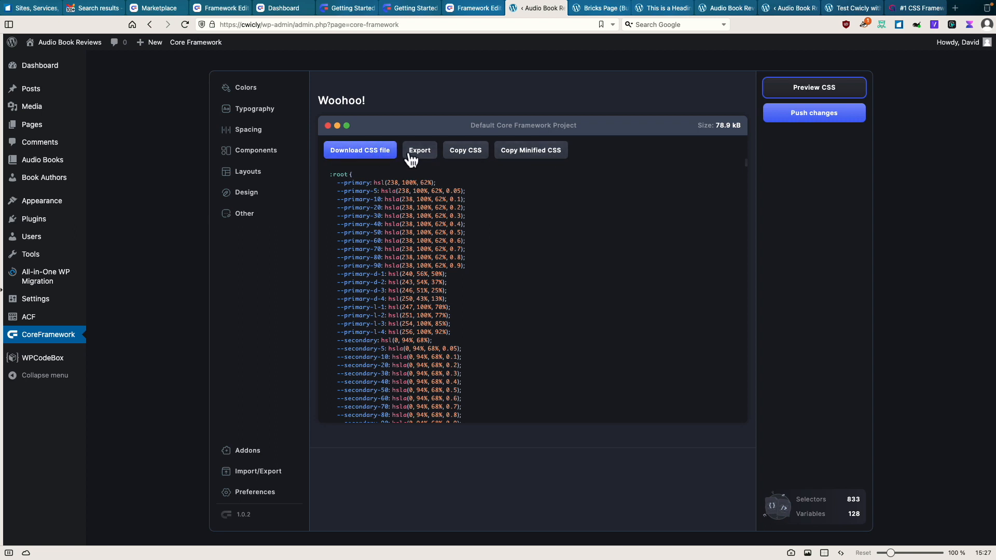
# Enable the Gutenberg addon in Core Framework.
pyautogui.click(252, 451)
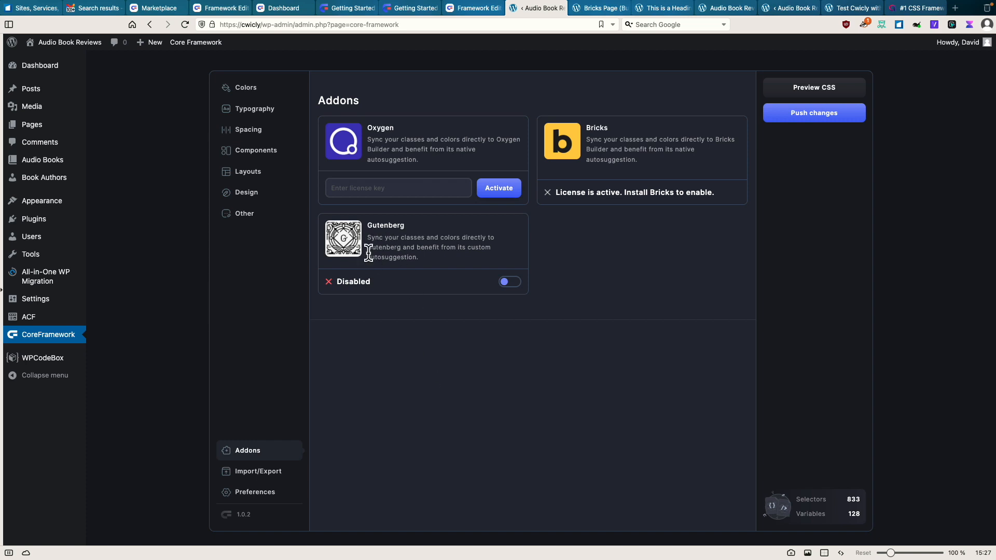
pyautogui.click(512, 281)
# Create a new page titled "Default Gutenberg" and publish it.
pyautogui.click(111, 139)
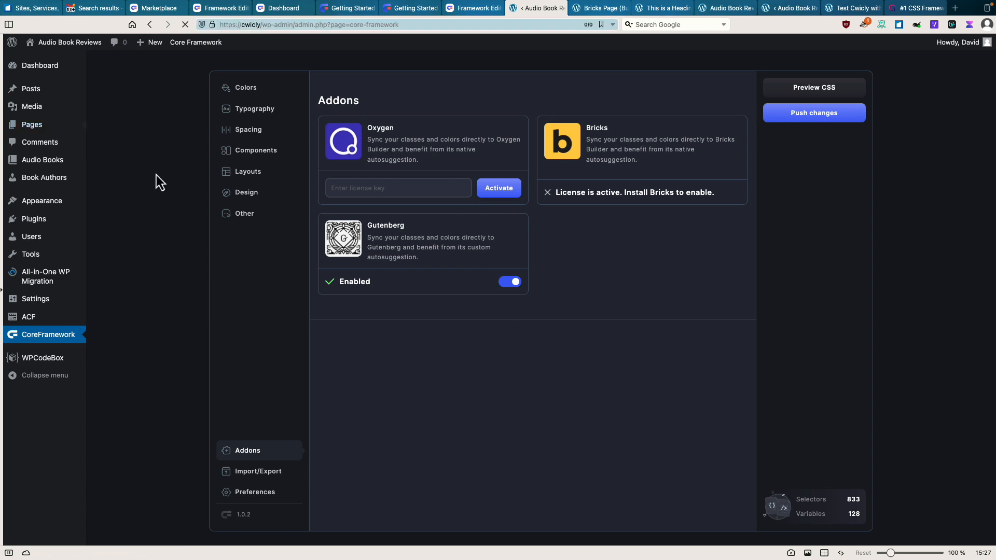
pyautogui.write('Defa')
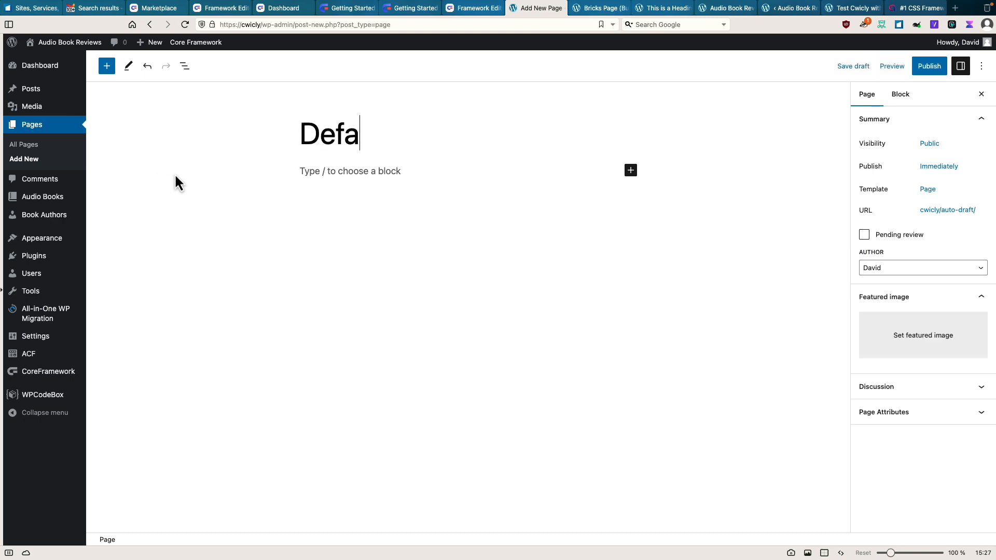
pyautogui.write('ult Gutenberg')
pyautogui.click(929, 66)
pyautogui.click(923, 67)
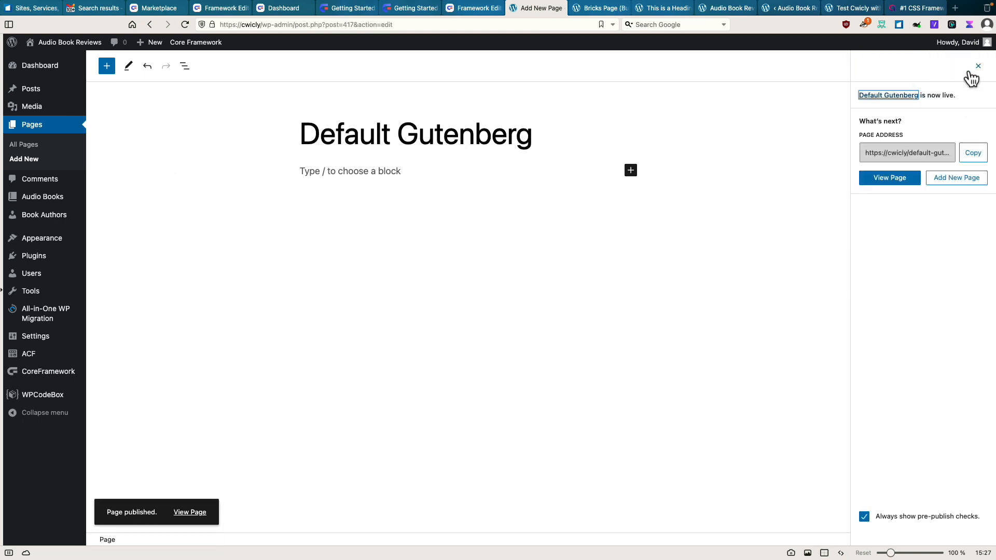
pyautogui.click(977, 74)
# Add a heading block with the text "This is a heading" below the page title.
pyautogui.click(312, 171)
pyautogui.write('/')
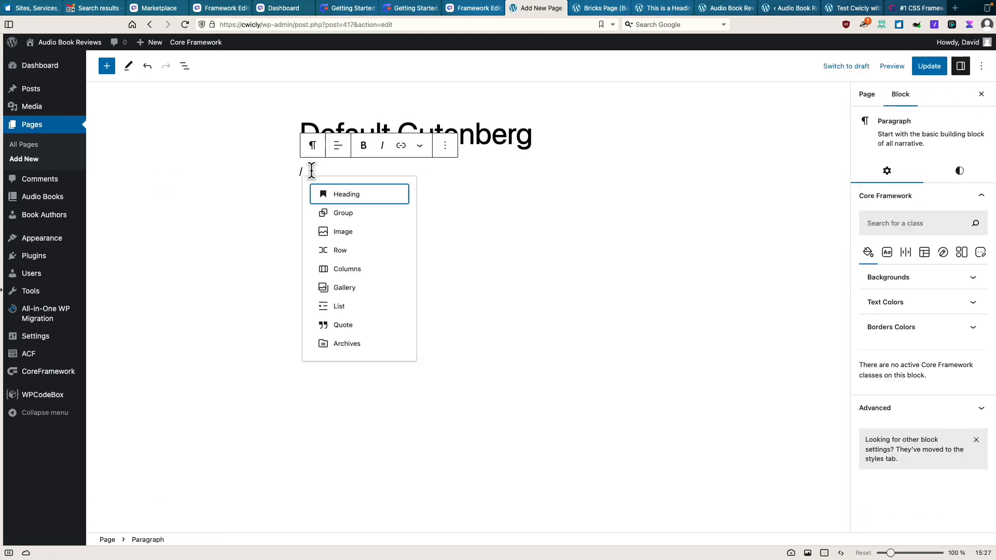
pyautogui.click(347, 195)
pyautogui.write('This i')
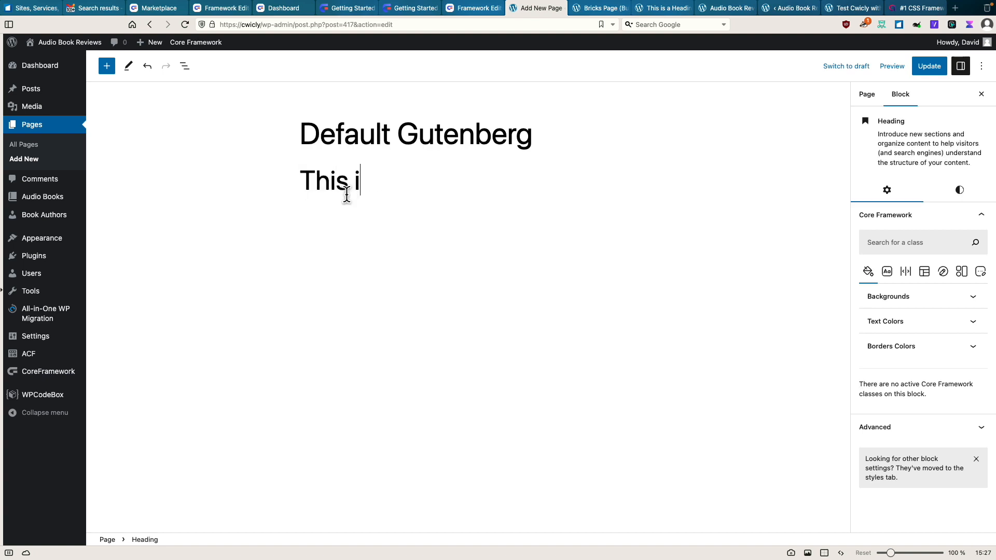
pyautogui.write('s a heading')
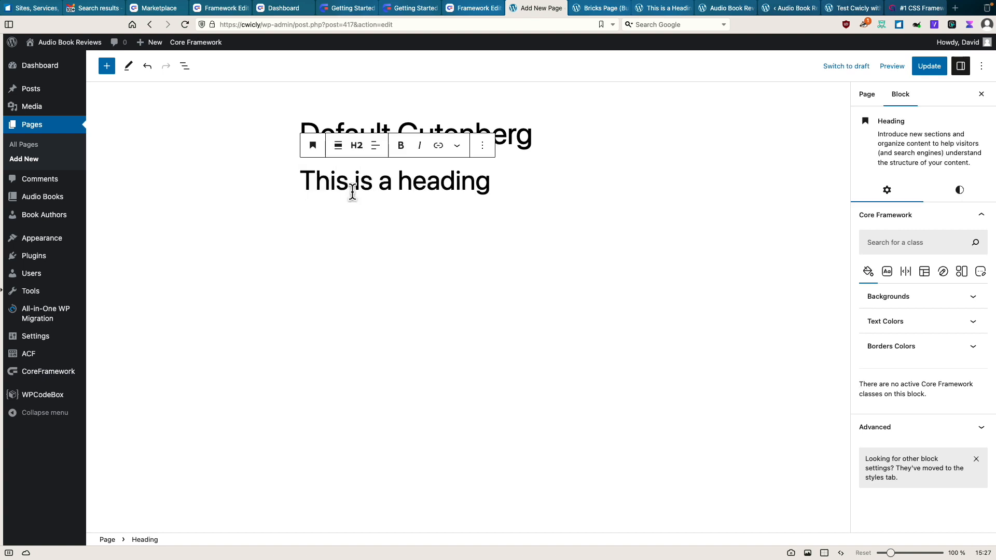
# Duplicate the heading block three times so that four identical headings are stacked.
pyautogui.click(482, 145)
pyautogui.click(499, 197)
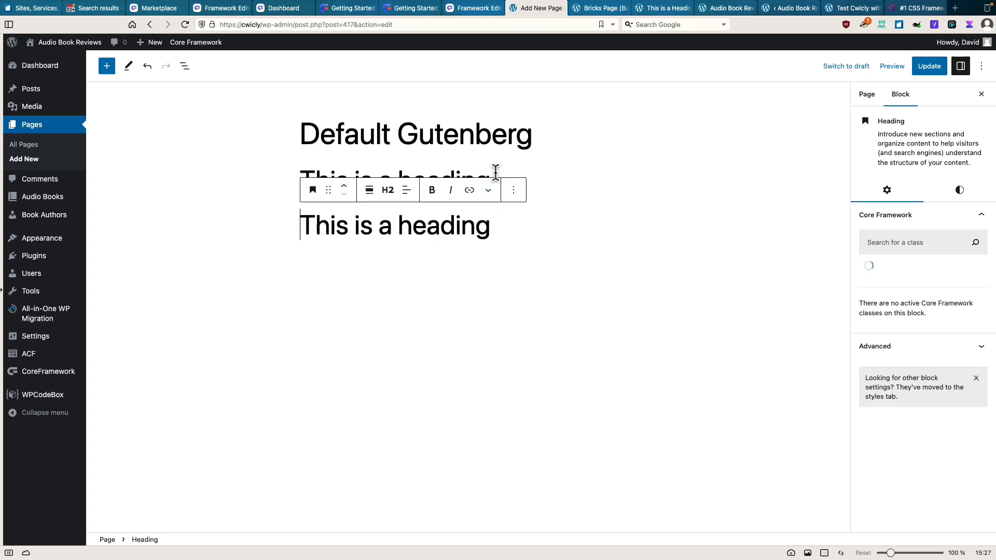
pyautogui.click(514, 190)
pyautogui.click(525, 242)
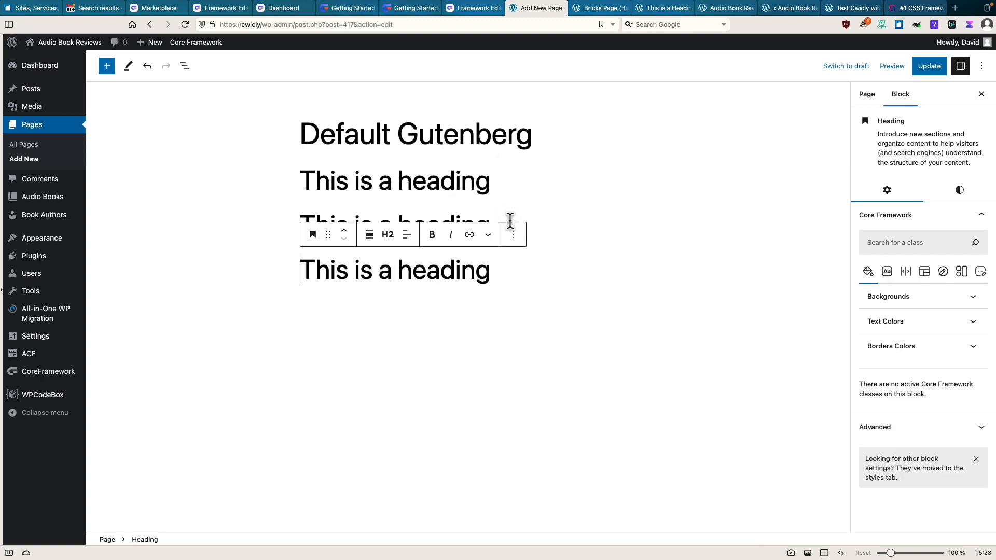
pyautogui.press('shift+super+d')
# Set the first heading to H1, the third to H3 and the fourth to H4, and update the page.
pyautogui.click(491, 183)
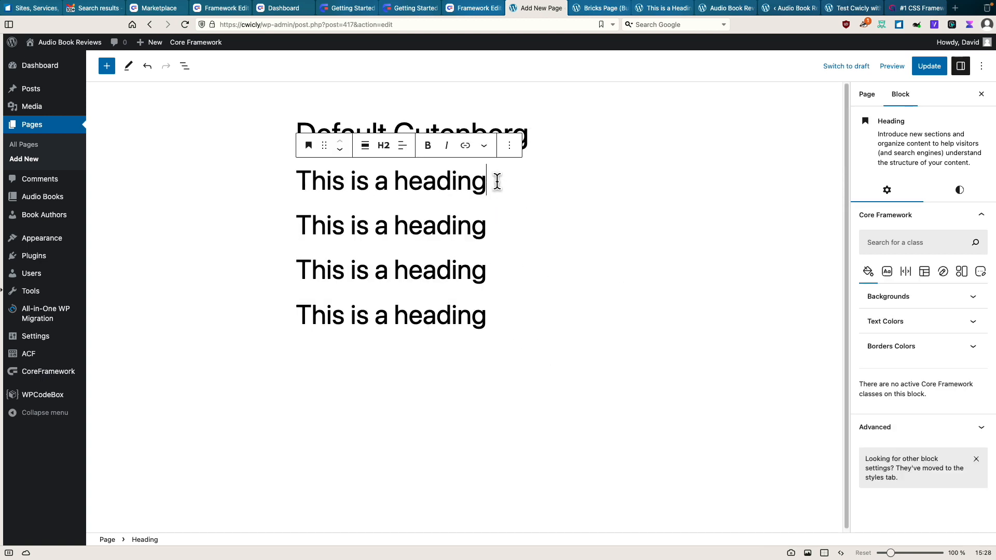
pyautogui.click(384, 146)
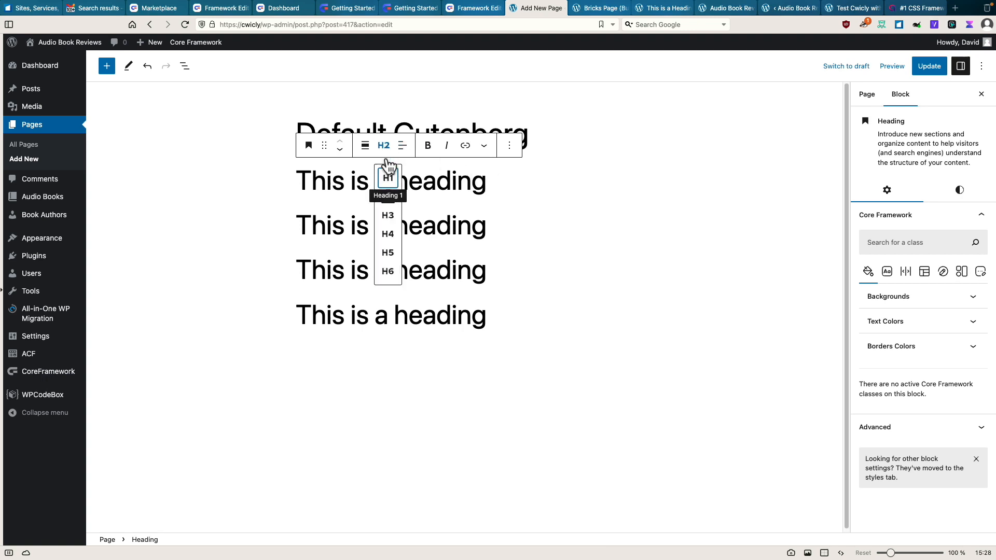
pyautogui.click(391, 185)
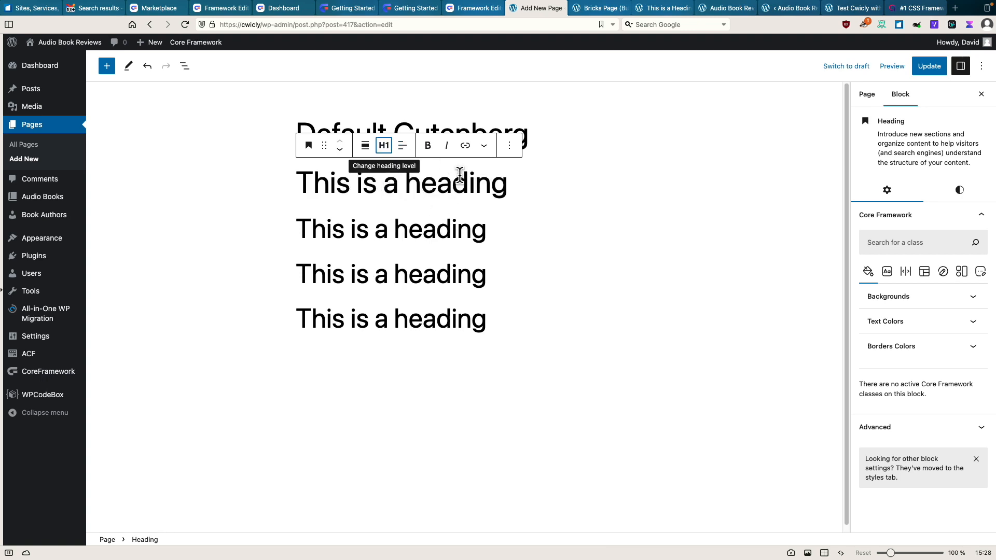
pyautogui.click(439, 230)
pyautogui.click(421, 273)
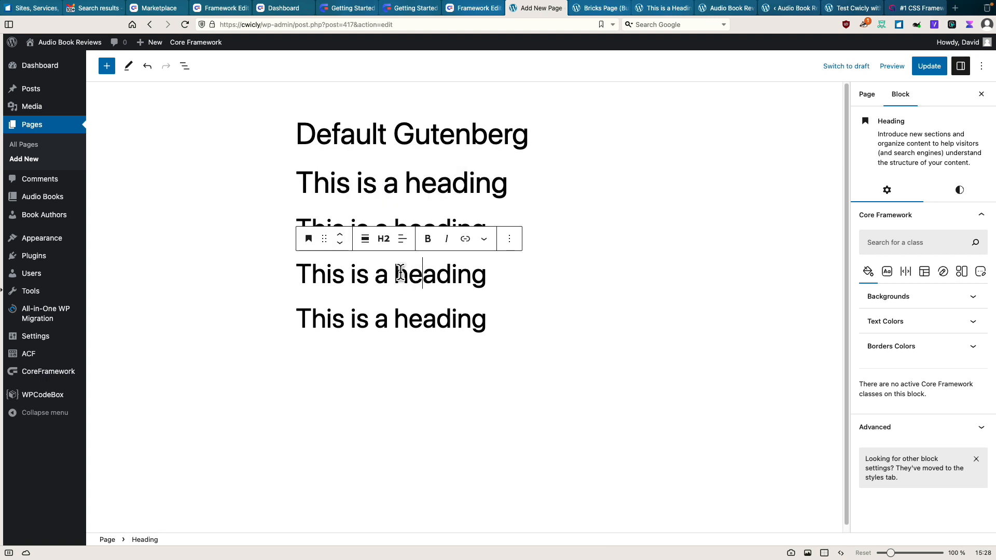
pyautogui.click(384, 241)
pyautogui.click(386, 305)
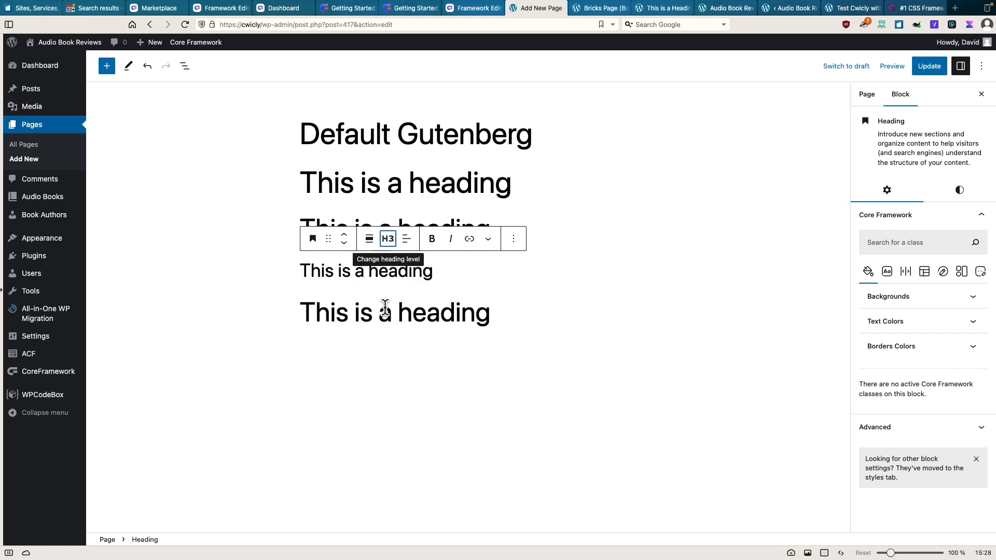
pyautogui.click(425, 308)
pyautogui.click(389, 281)
pyautogui.click(392, 370)
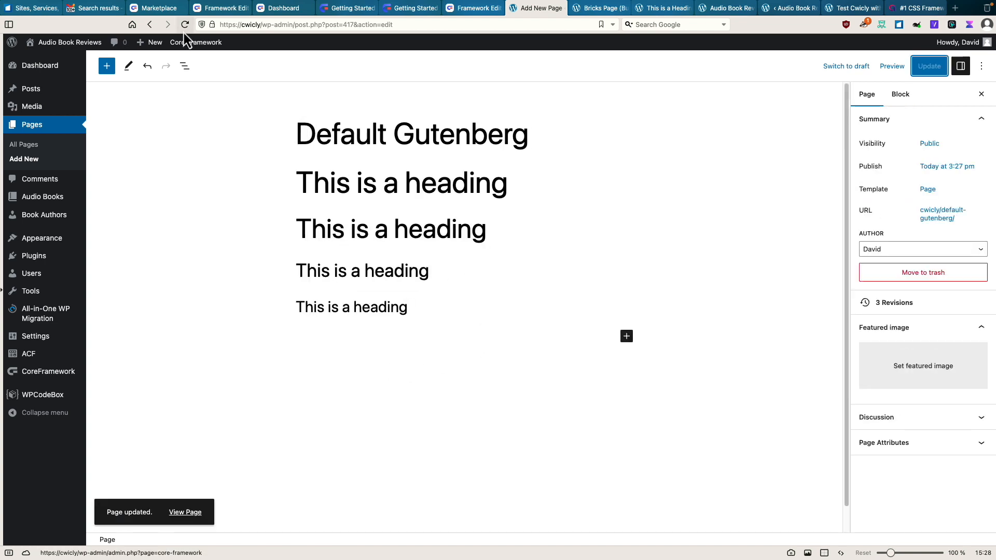
# Reload the page editor, open the published page in a new tab and compare its headings with the editor.
pyautogui.click(185, 25)
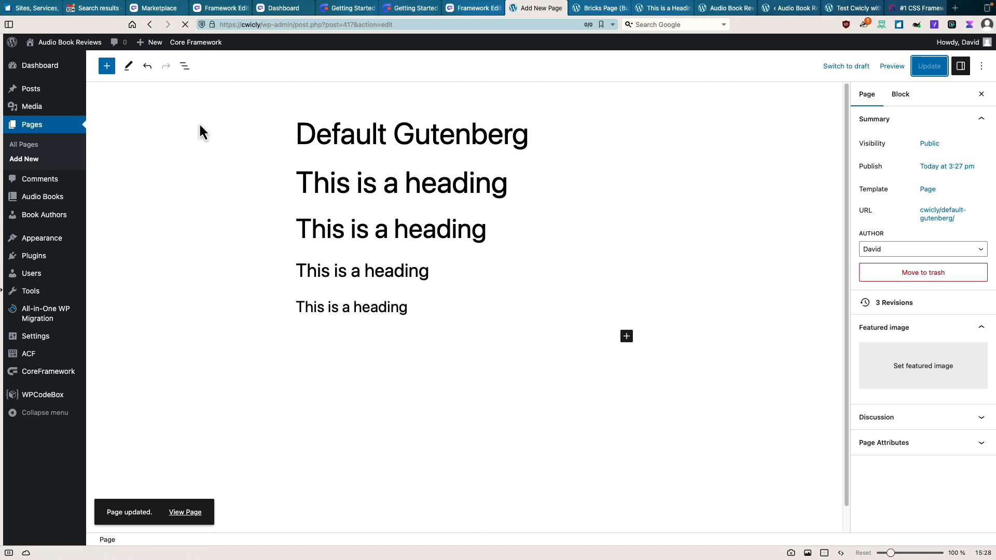
pyautogui.rightClick(191, 42)
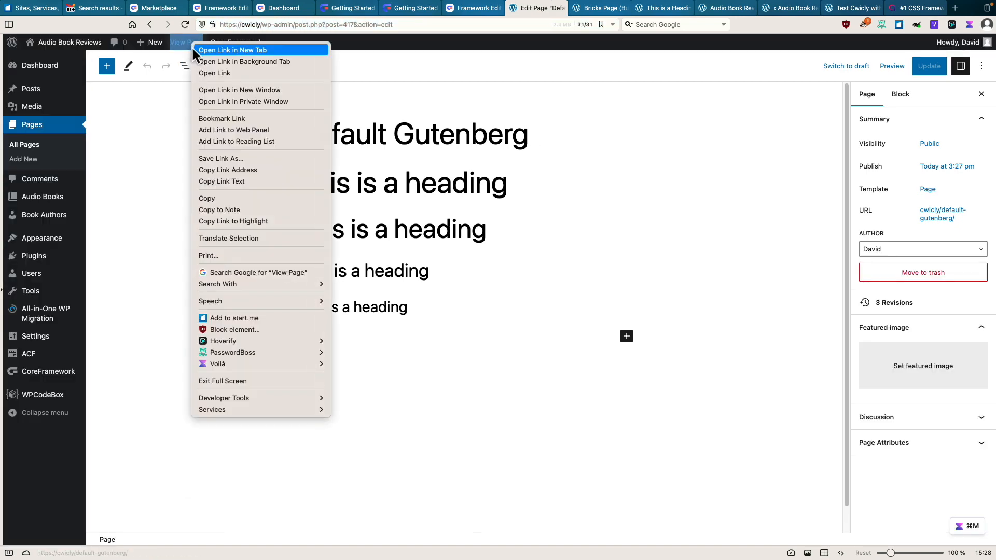
pyautogui.click(217, 51)
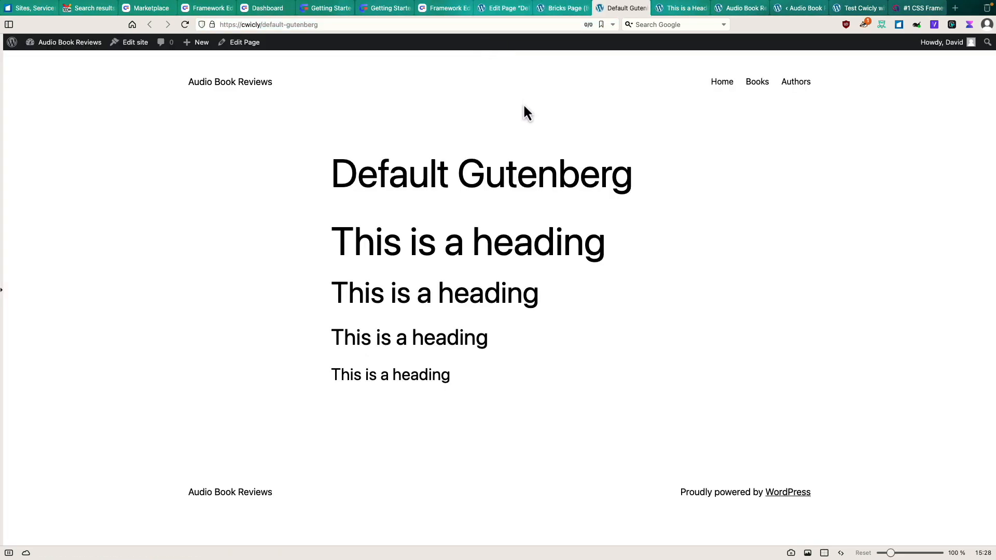
pyautogui.click(508, 12)
pyautogui.click(617, 12)
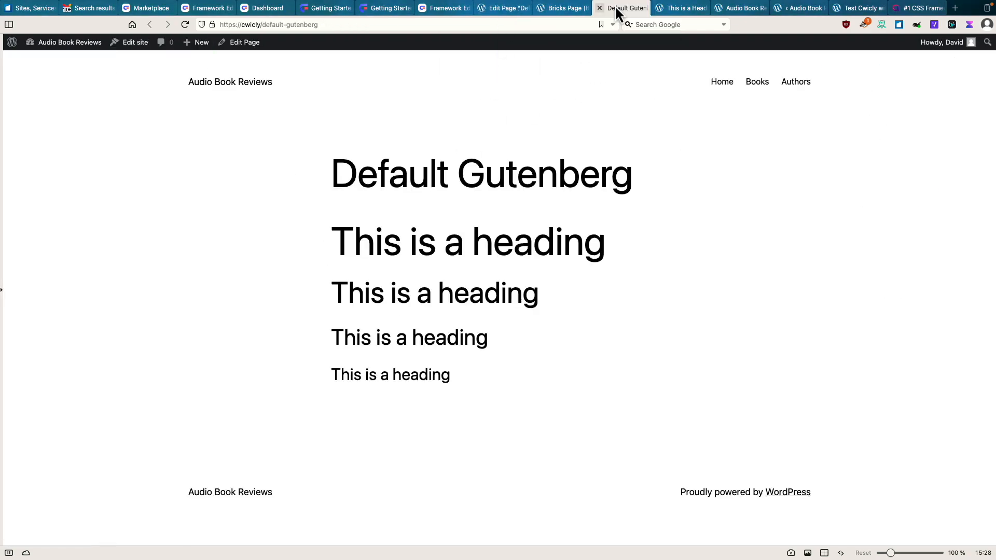
# Inspect the H3 heading in the page editor with Hoverify's Inspector and review its font size and other CSS properties.
pyautogui.click(507, 8)
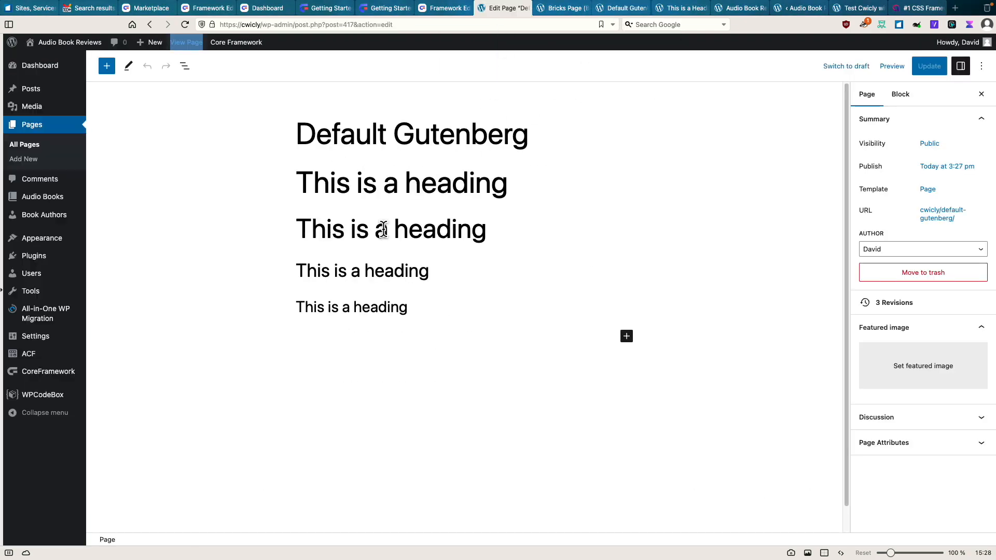
pyautogui.rightClick(381, 270)
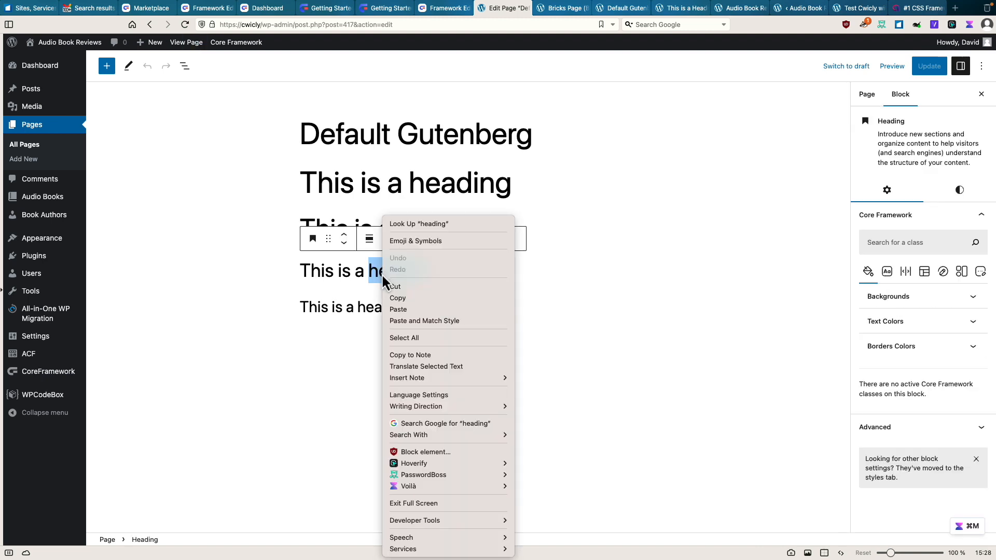
pyautogui.moveTo(463, 464)
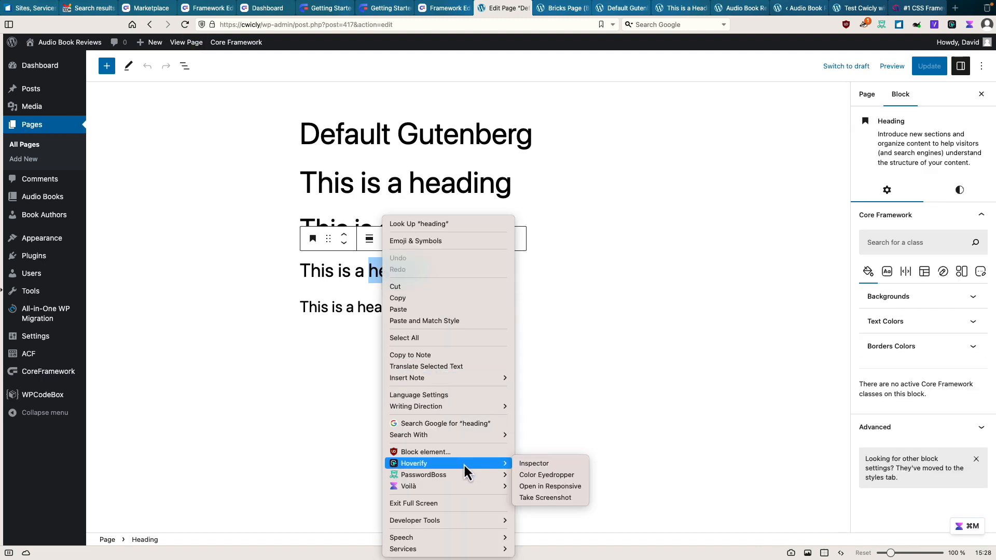
pyautogui.click(529, 461)
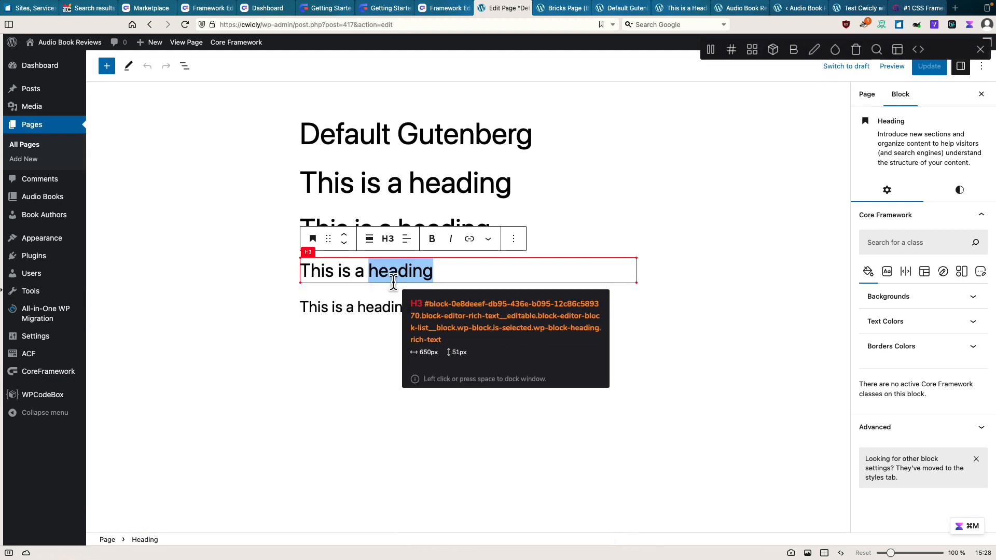
pyautogui.click(391, 272)
pyautogui.scroll(-3, 474, 329)
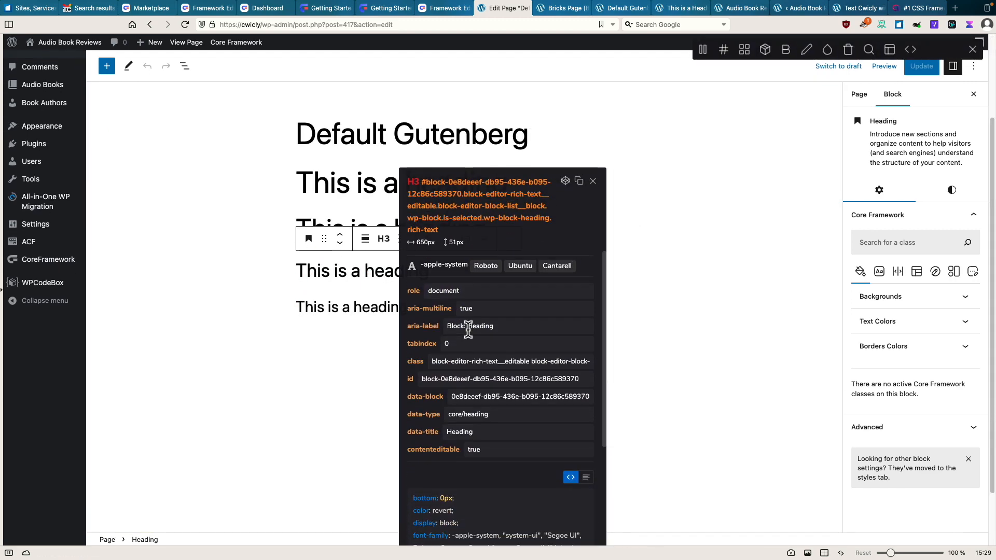
pyautogui.scroll(-4, 483, 329)
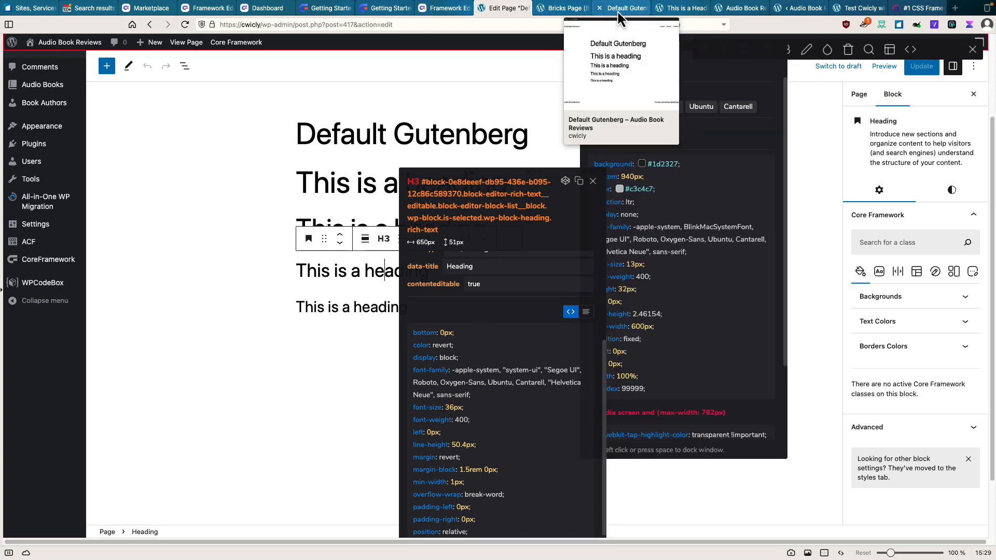
# Inspect the same H3 heading on the published page with Hoverify's Inspector to compare its font size.
pyautogui.click(618, 11)
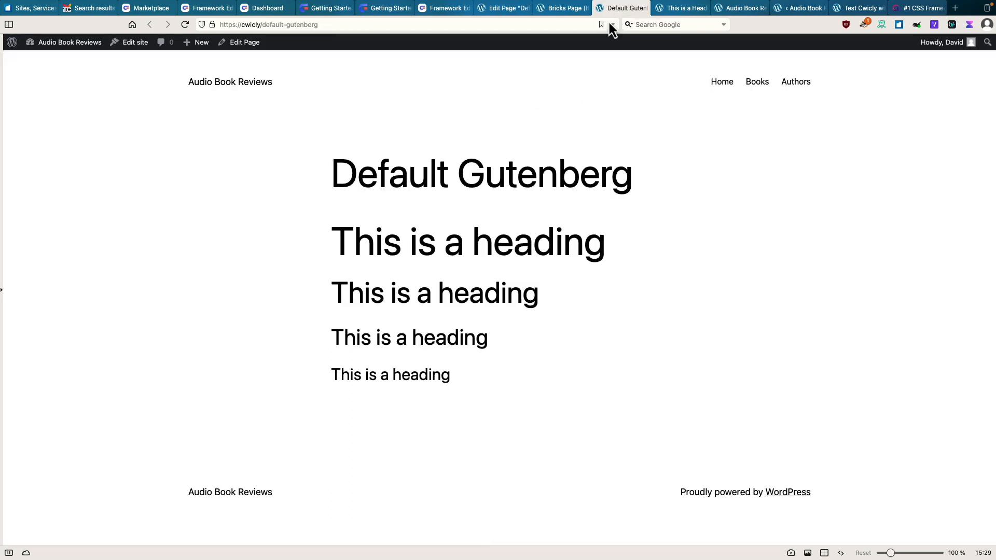
pyautogui.rightClick(444, 336)
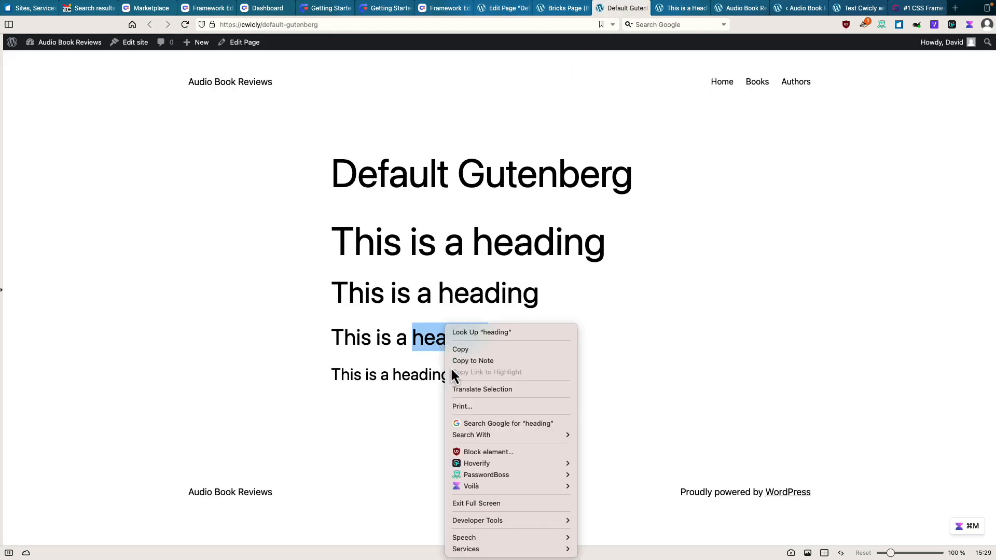
pyautogui.moveTo(478, 460)
pyautogui.click(599, 463)
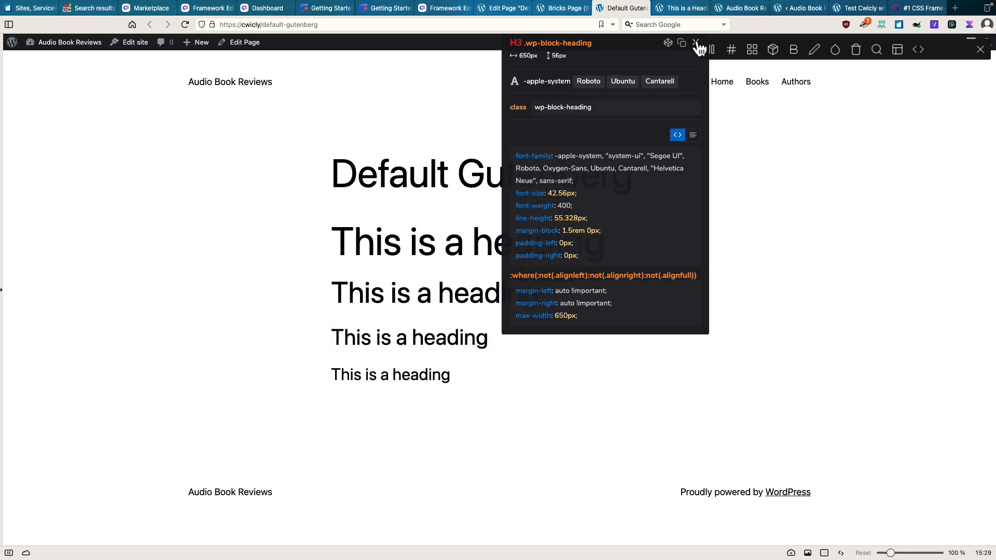
# Return to the page editor and close Hoverify's Inspector.
pyautogui.click(510, 11)
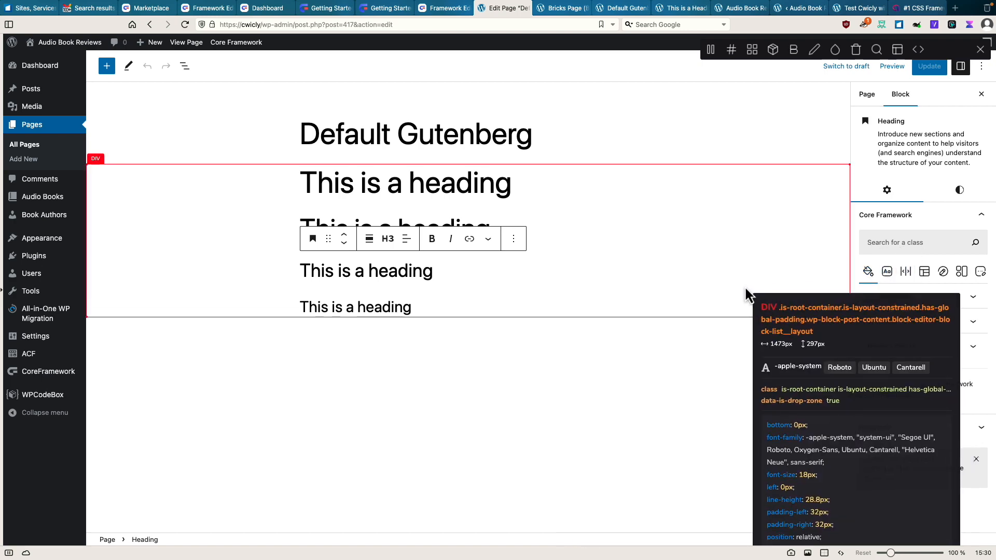
pyautogui.press('Escape')
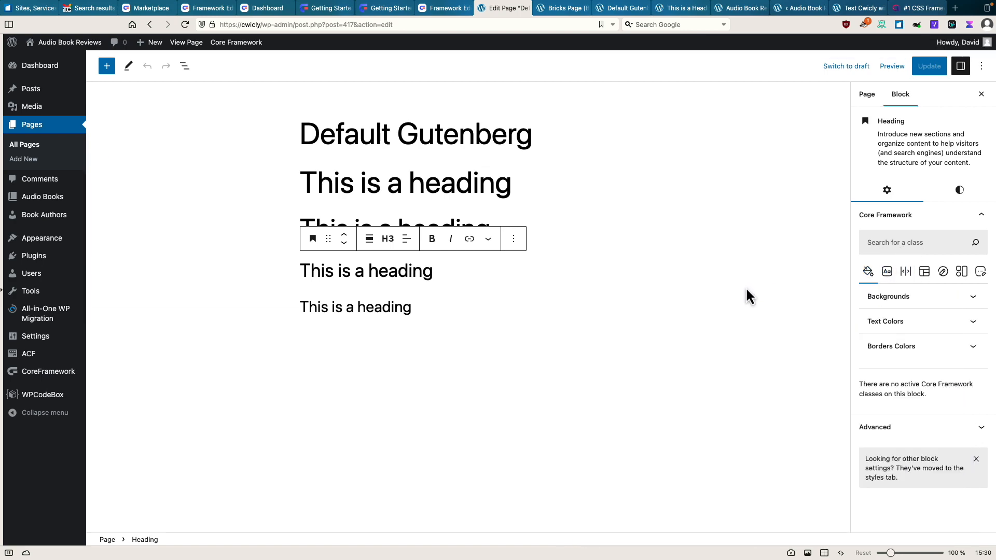
pyautogui.click(917, 220)
pyautogui.click(916, 220)
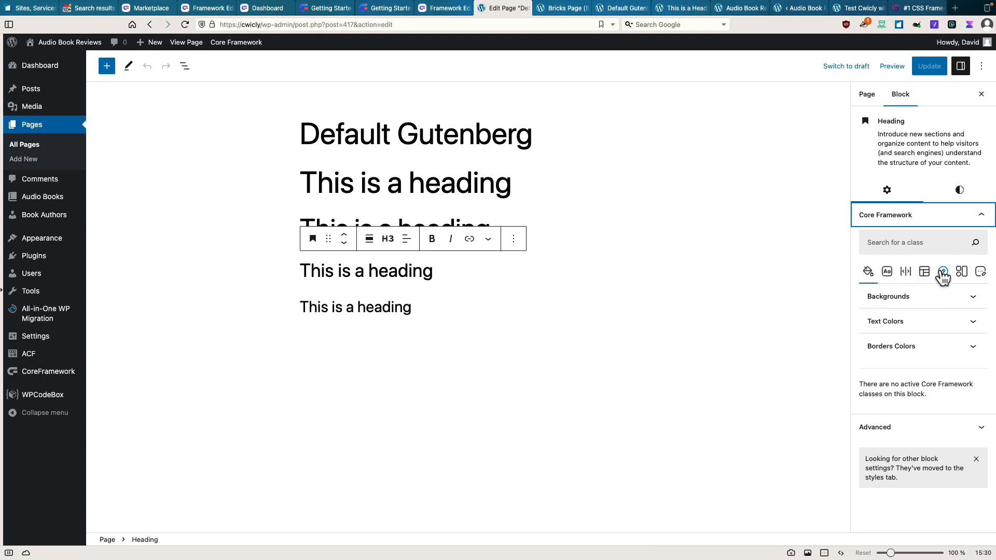
# Add three paragraphs below the last heading: "Here is some big text", "Here is some normal text" and "Here is some small text".
pyautogui.click(417, 312)
pyautogui.press('Return')
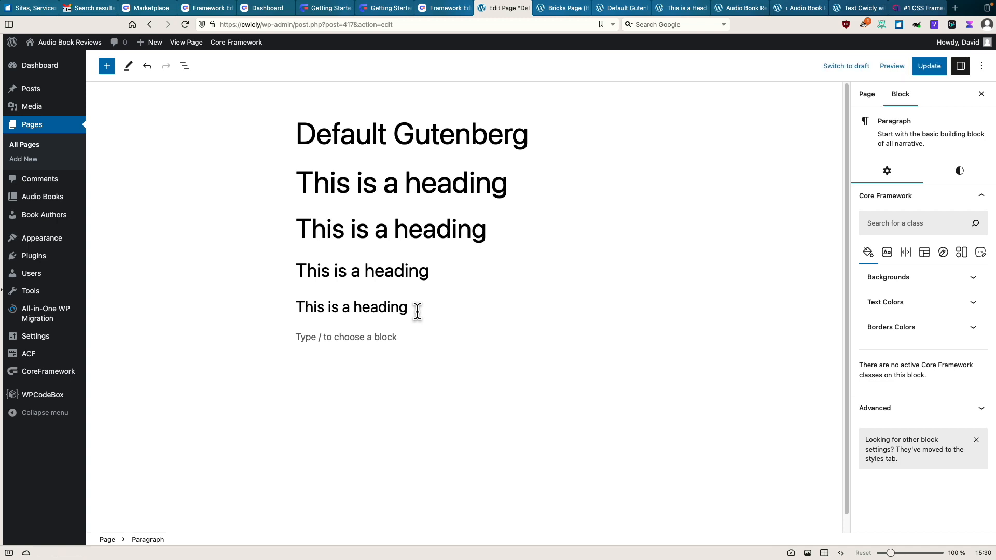
pyautogui.write('/')
pyautogui.press('BackSpace')
pyautogui.write('Here is some')
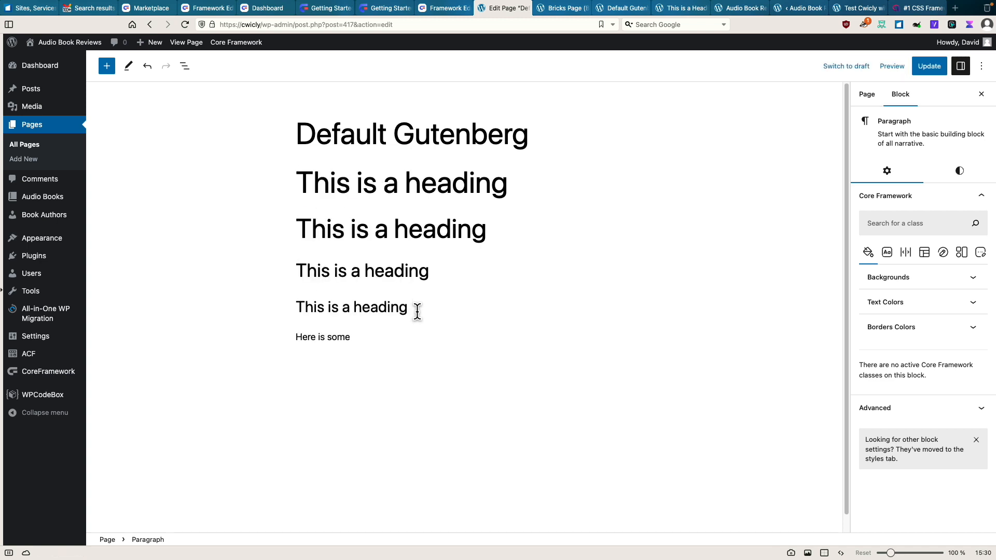
pyautogui.write(' big text')
pyautogui.press('Return')
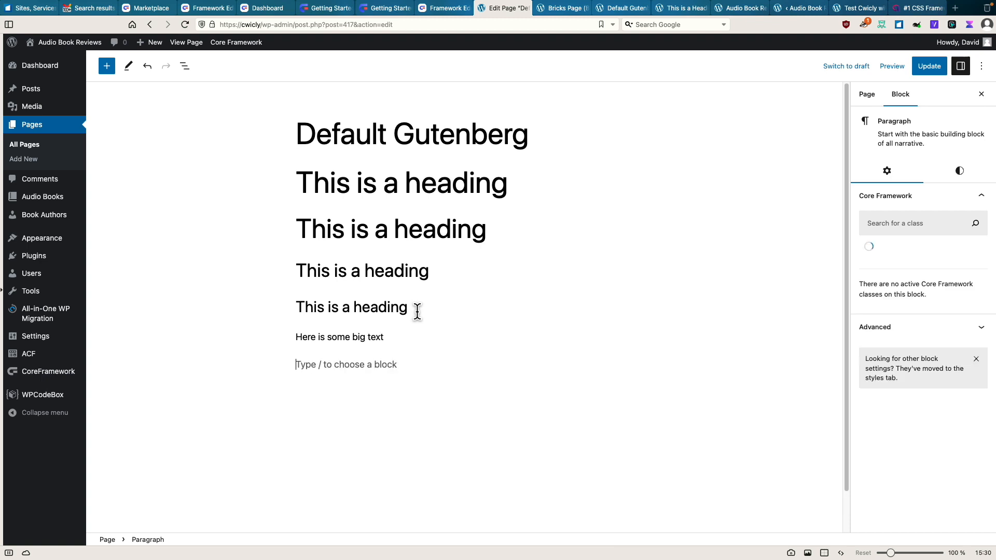
pyautogui.write('Here is some normal text')
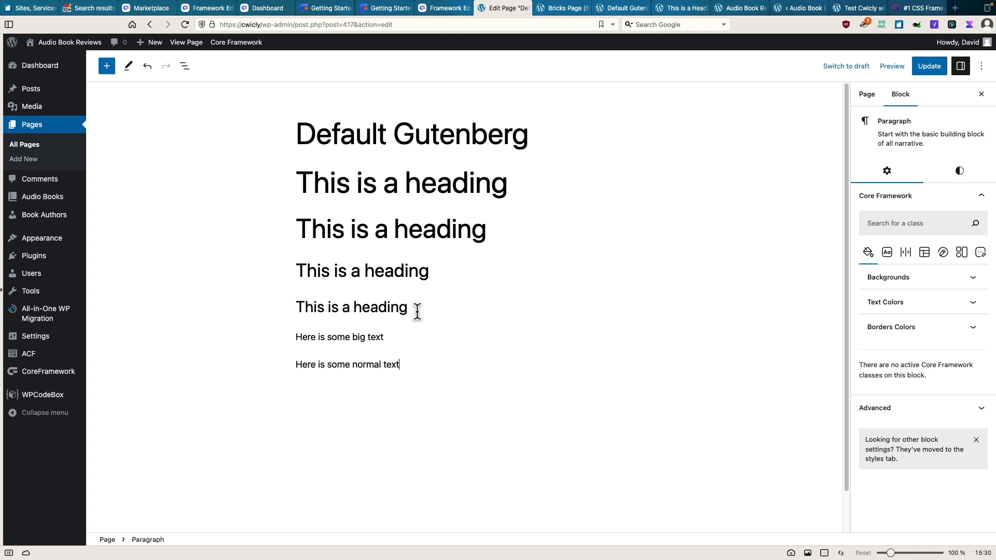
pyautogui.press('Return')
pyautogui.write('Here is some small text')
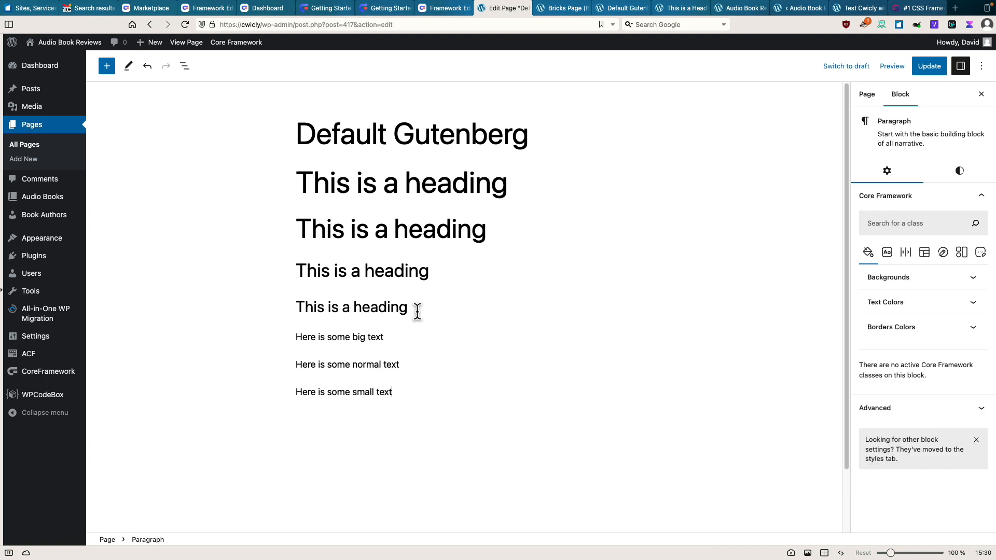
pyautogui.press('Return')
# Apply Core Framework's fluid typography class text-3xl to the "Here is some big text" paragraph.
pyautogui.click(333, 338)
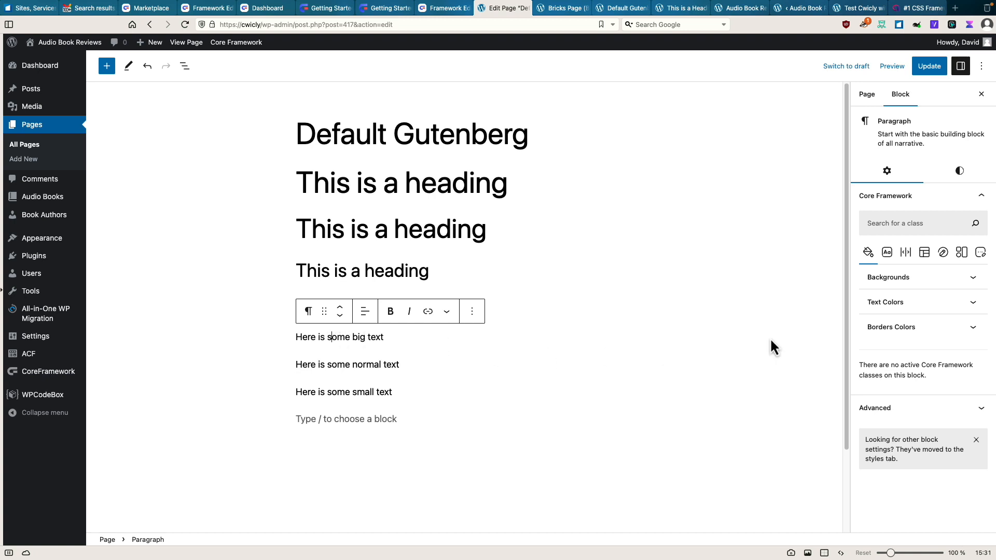
pyautogui.click(887, 252)
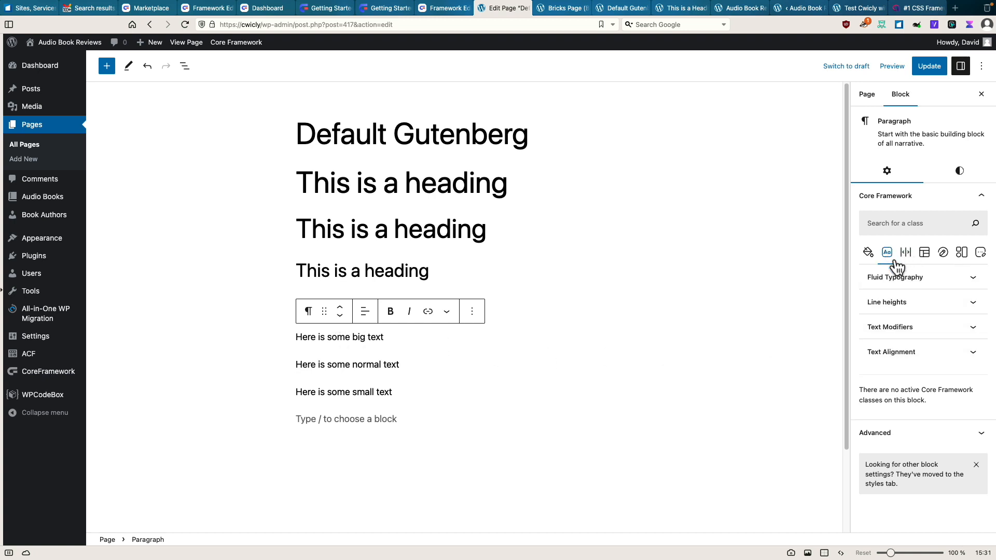
pyautogui.click(917, 286)
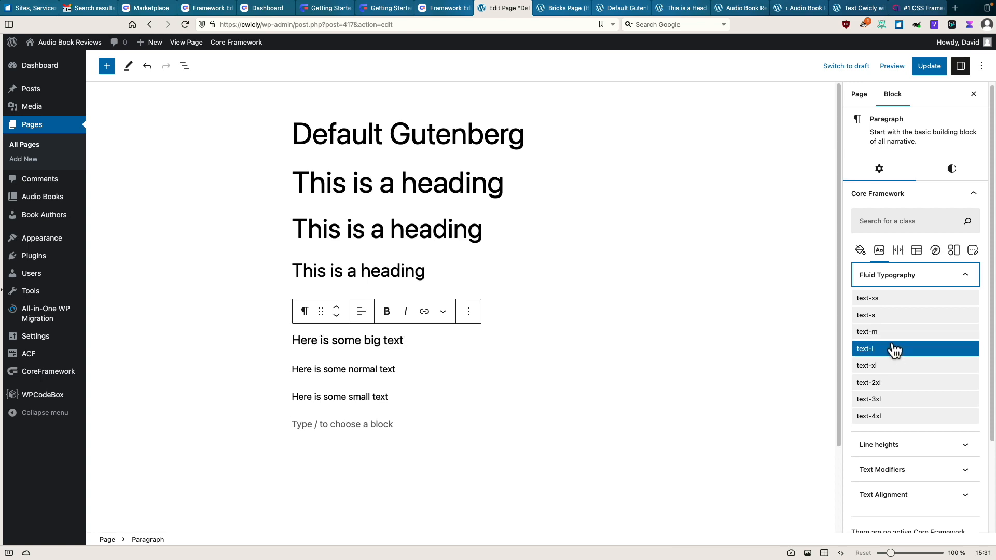
pyautogui.click(895, 404)
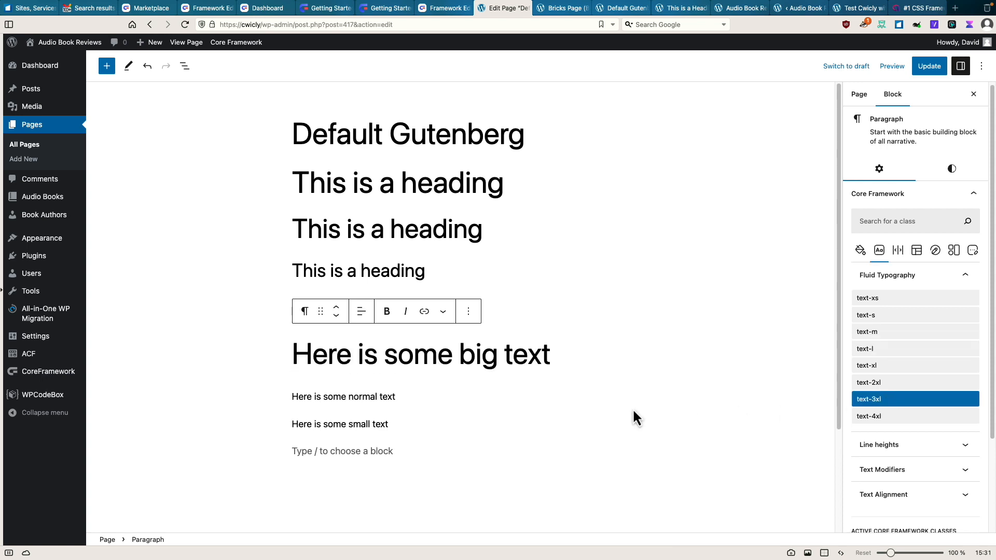
# Apply Core Framework's fluid typography class text-m to the "Here is some normal text" paragraph.
pyautogui.click(389, 399)
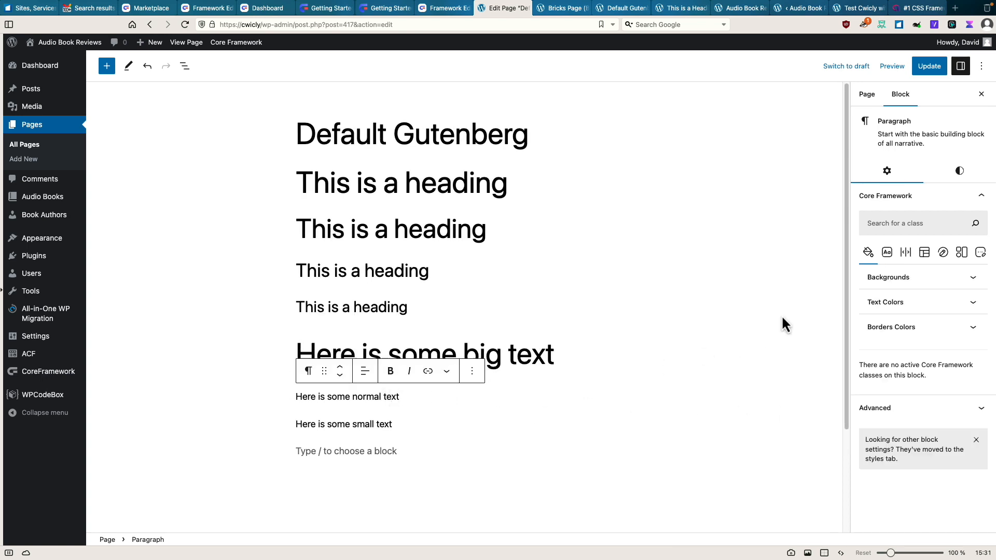
pyautogui.click(887, 252)
pyautogui.click(897, 280)
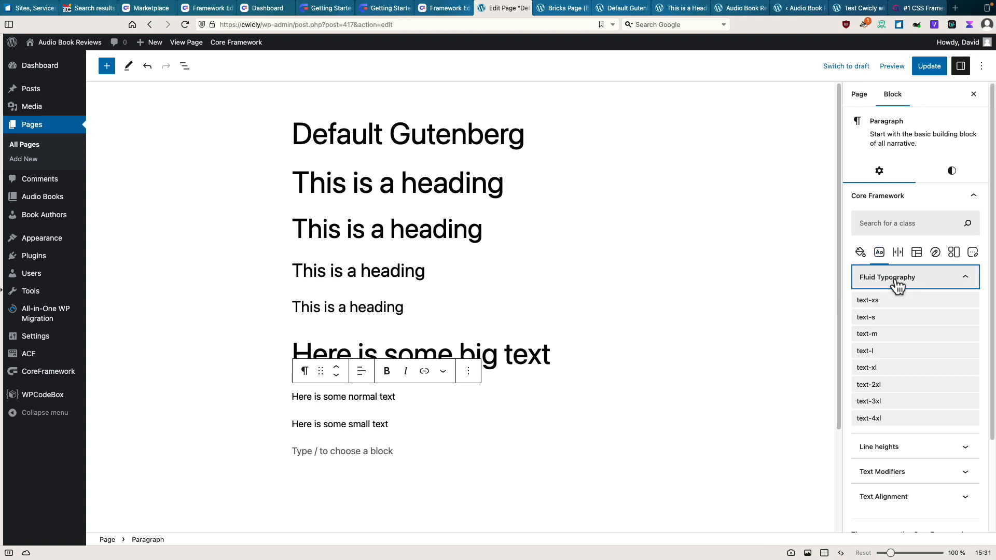
pyautogui.click(882, 343)
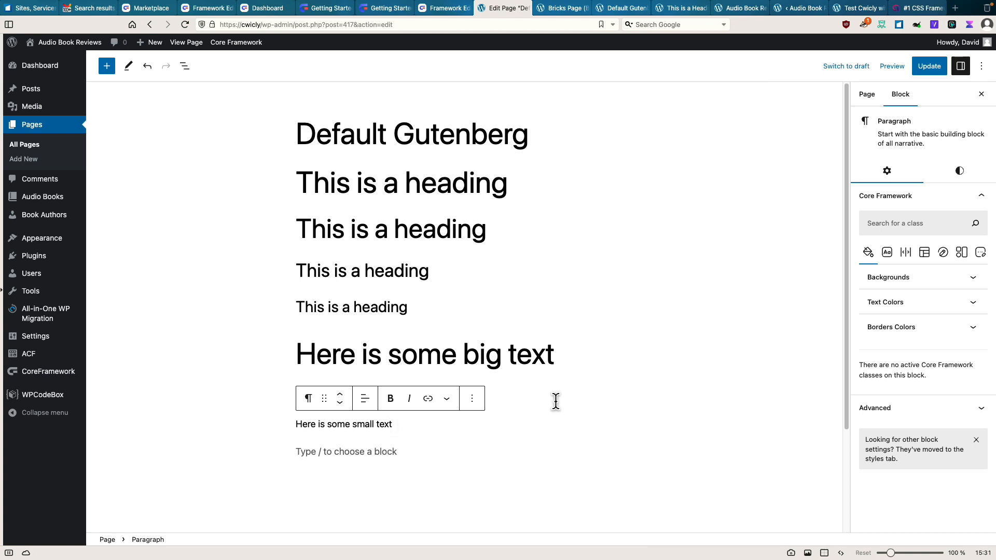
# Apply the fluid typography class text-s to the "Here is some small text" paragraph and update the page.
pyautogui.click(887, 252)
pyautogui.click(903, 280)
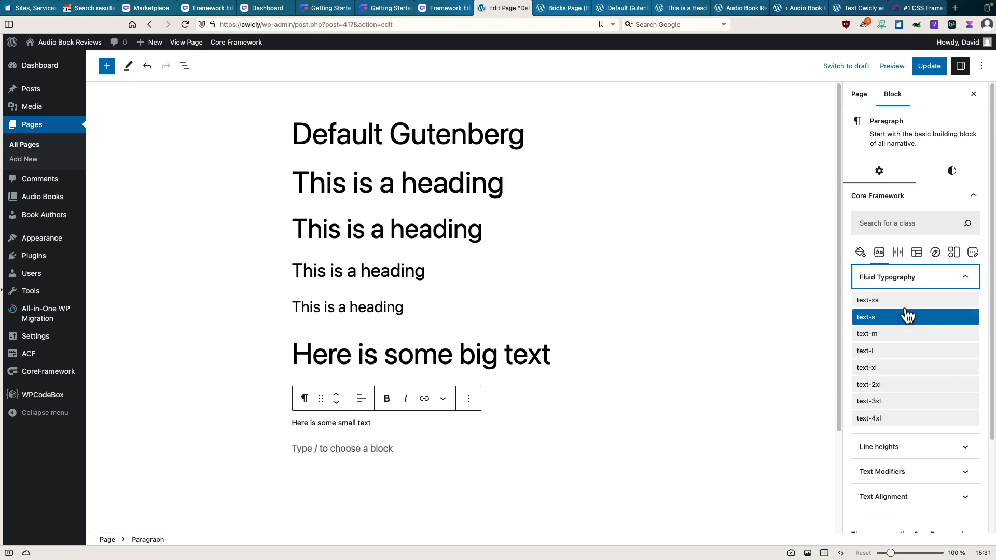
pyautogui.click(889, 316)
pyautogui.click(722, 395)
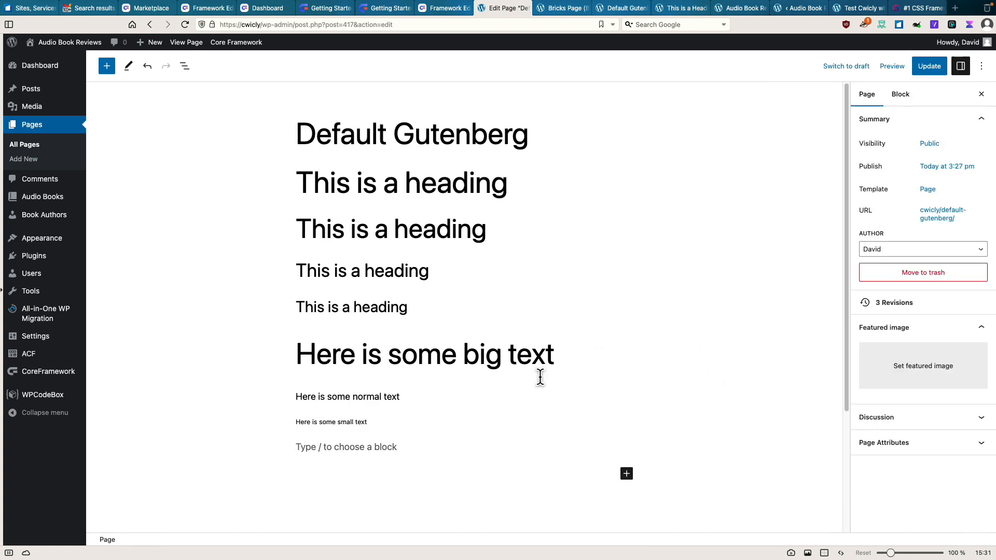
pyautogui.click(931, 68)
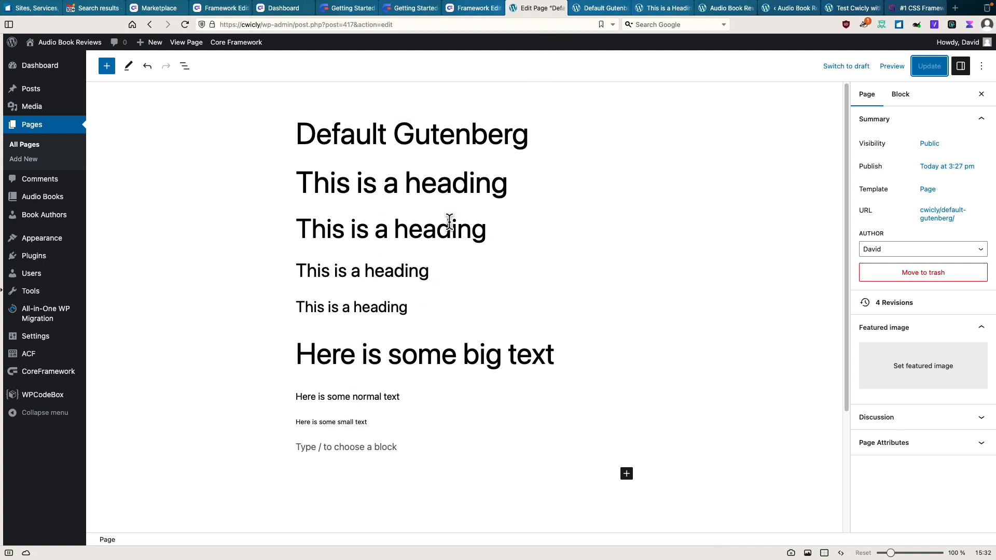
# Hide the settings sidebar and insert a Group block with the row layout below the paragraphs.
pyautogui.click(981, 94)
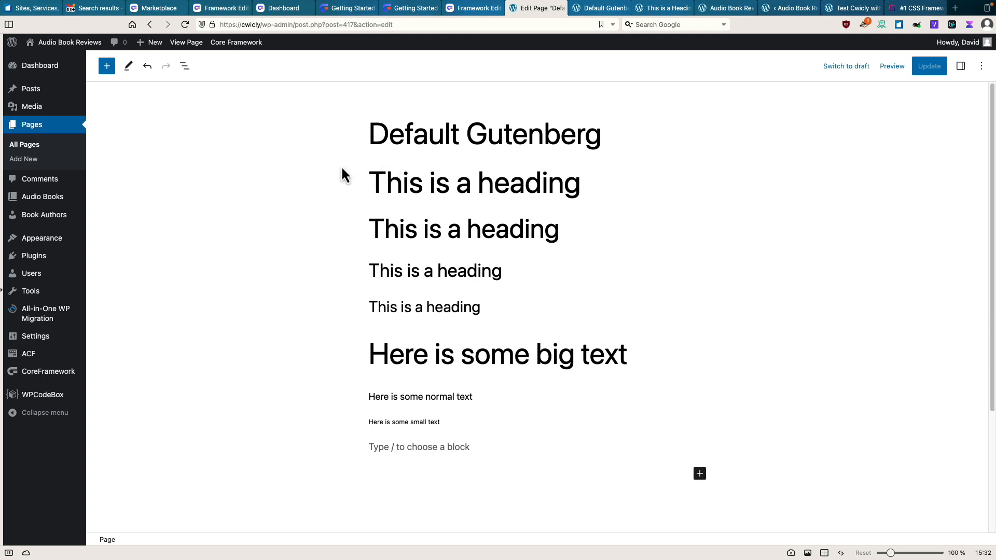
pyautogui.click(508, 475)
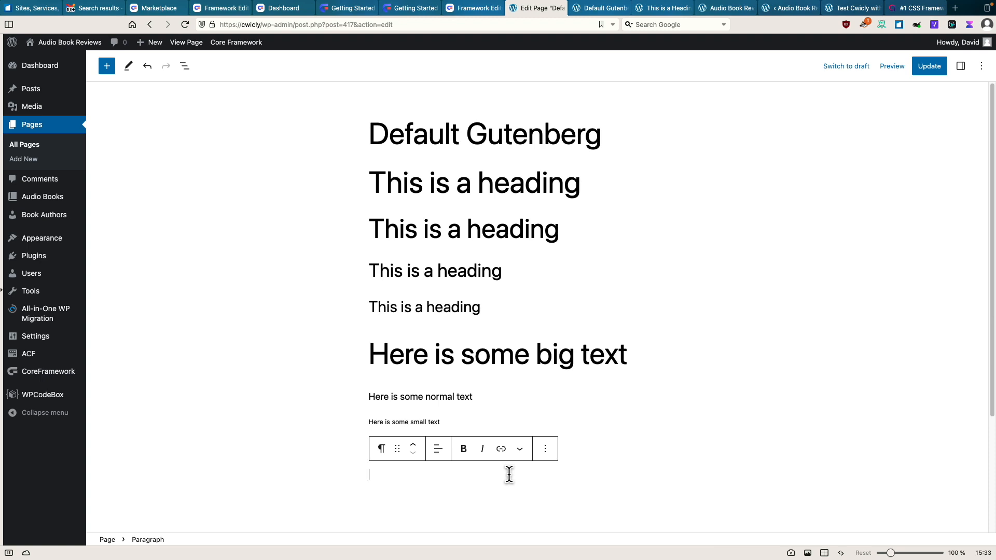
pyautogui.write('/g')
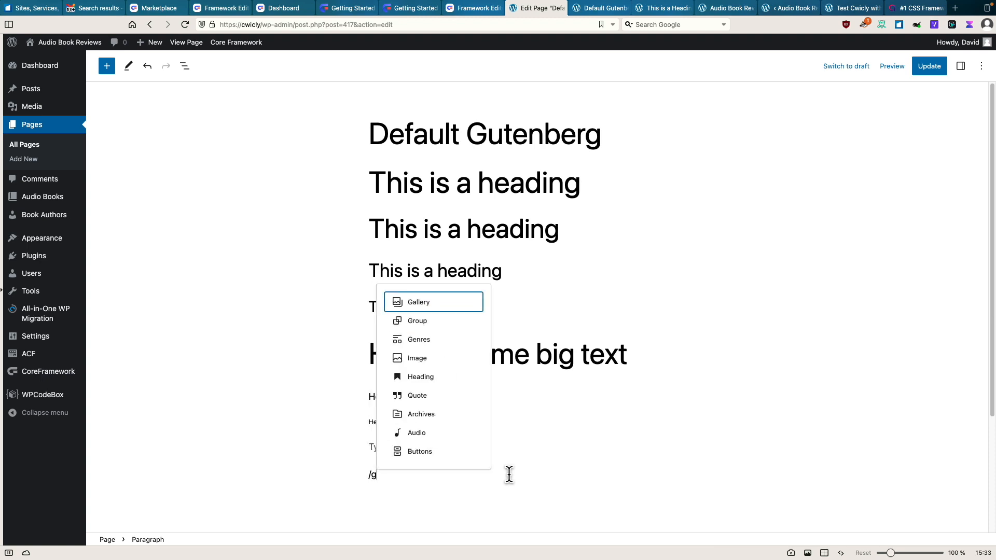
pyautogui.click(427, 322)
pyautogui.scroll(-5, 512, 377)
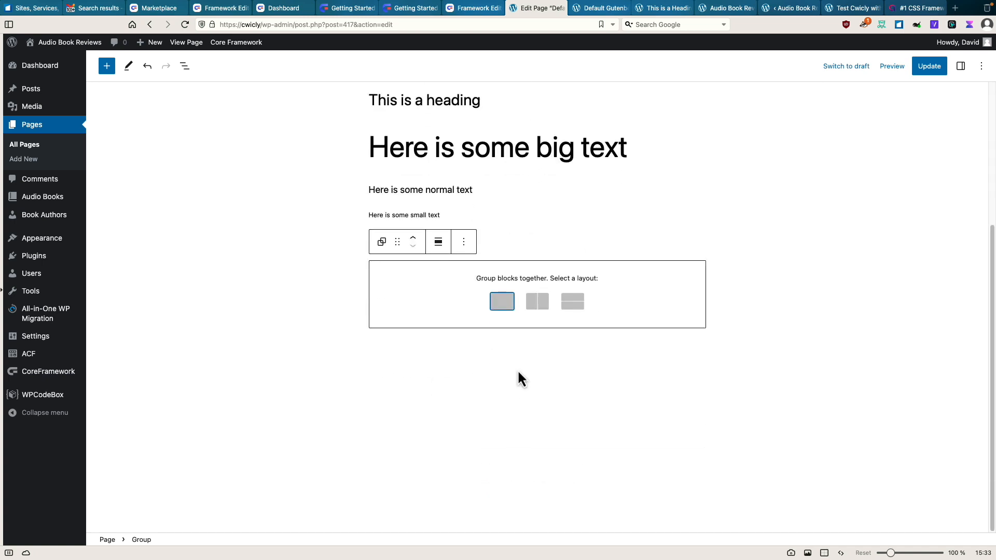
pyautogui.click(536, 304)
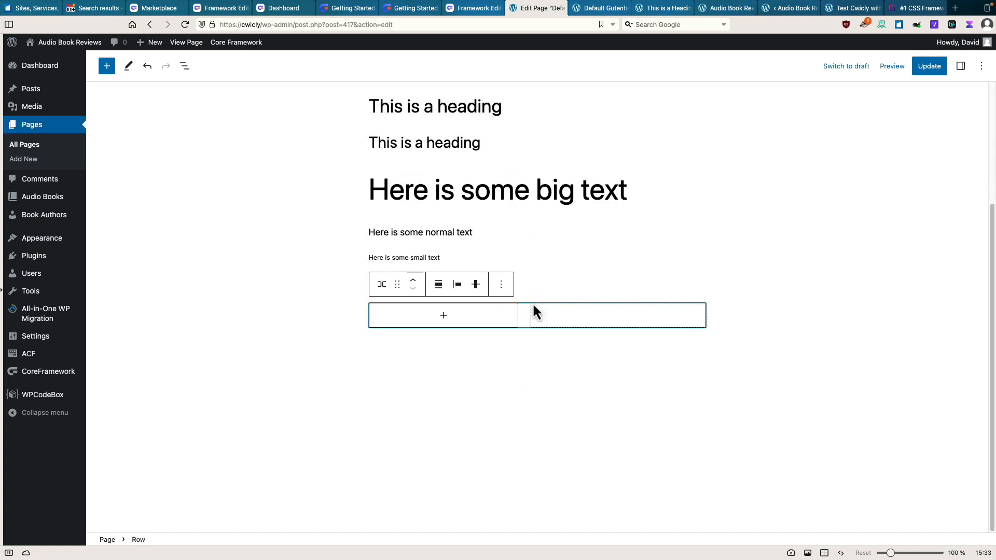
# Insert the blue-toned beach photo from the media library into the row and duplicate that image block.
pyautogui.click(449, 322)
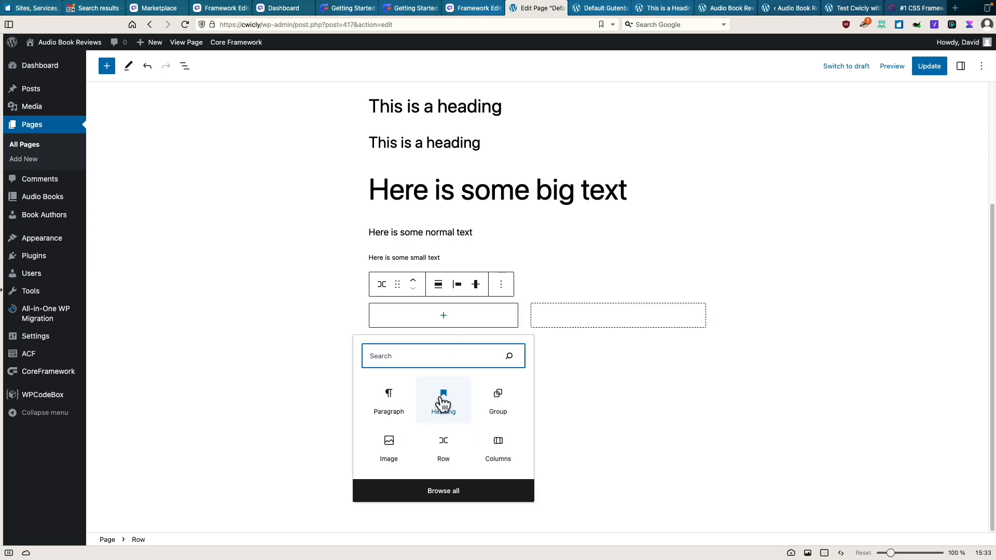
pyautogui.click(389, 444)
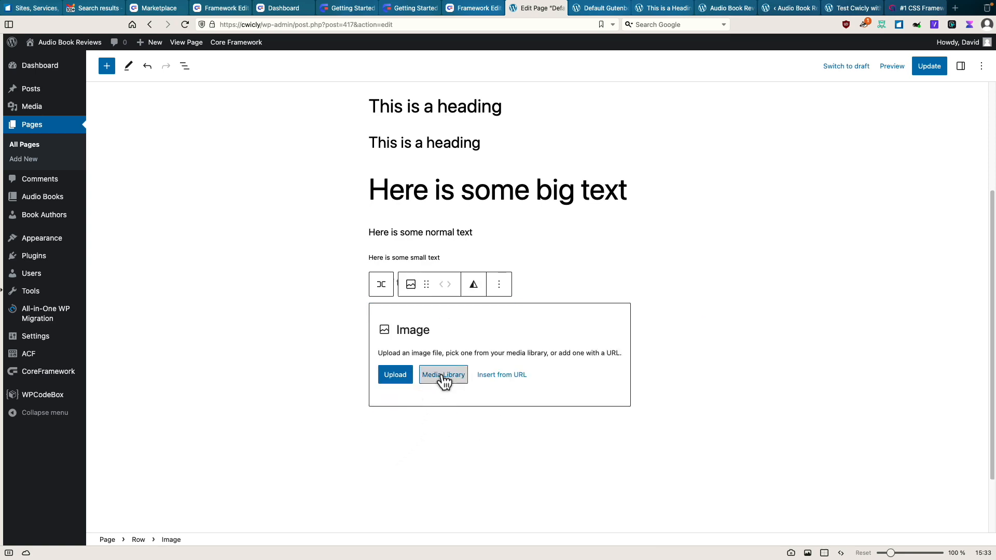
pyautogui.click(443, 379)
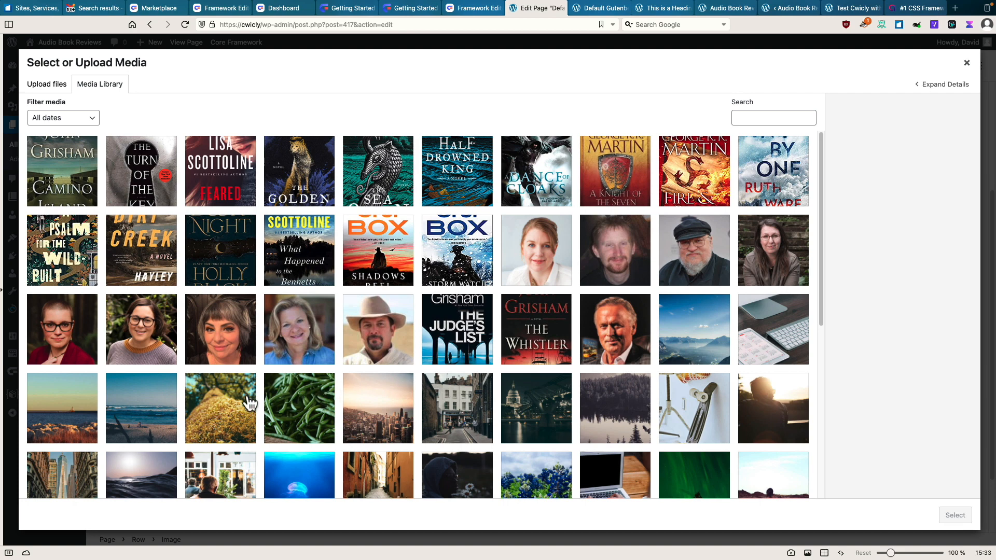
pyautogui.click(141, 410)
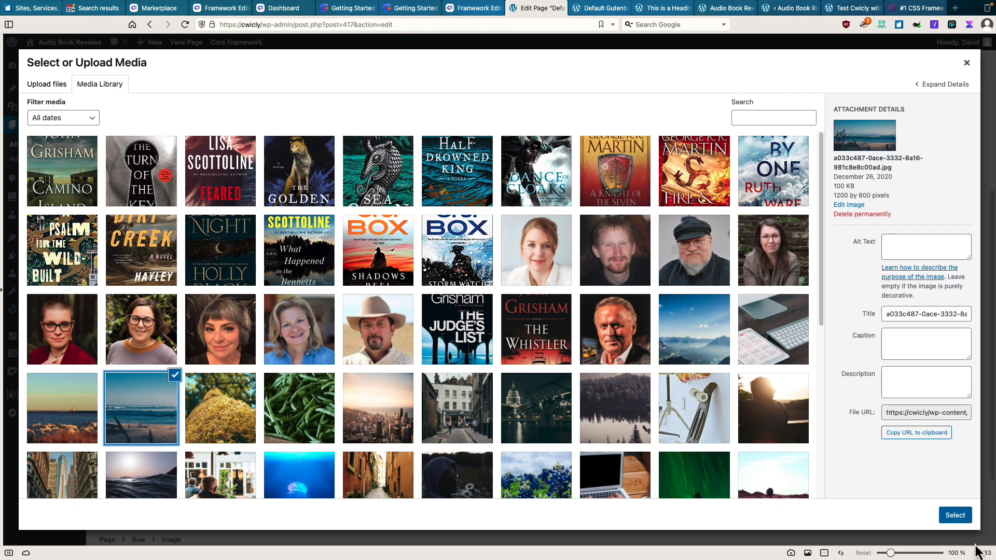
pyautogui.click(955, 515)
pyautogui.click(612, 284)
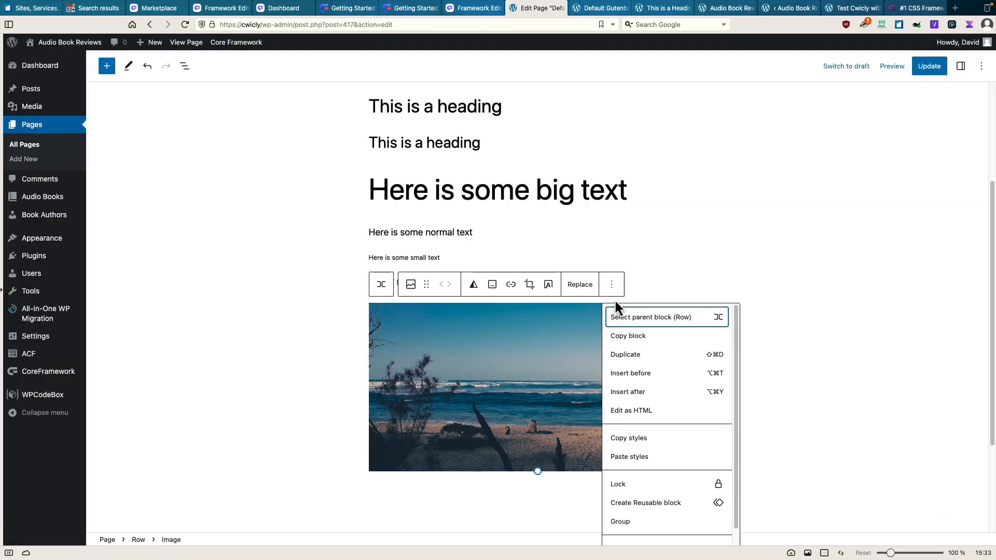
pyautogui.click(626, 353)
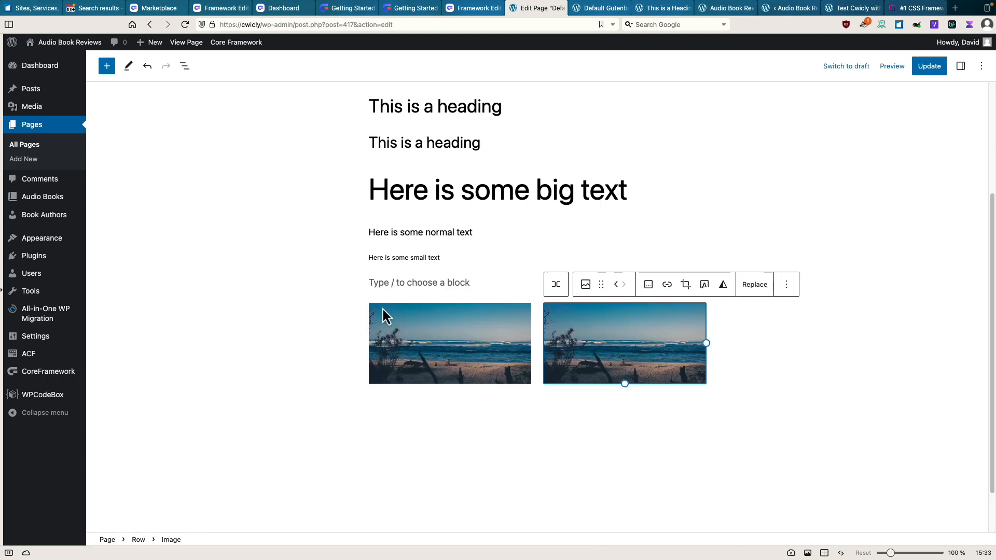
# Open the page's List View, select the Row block and show its block settings.
pyautogui.click(186, 67)
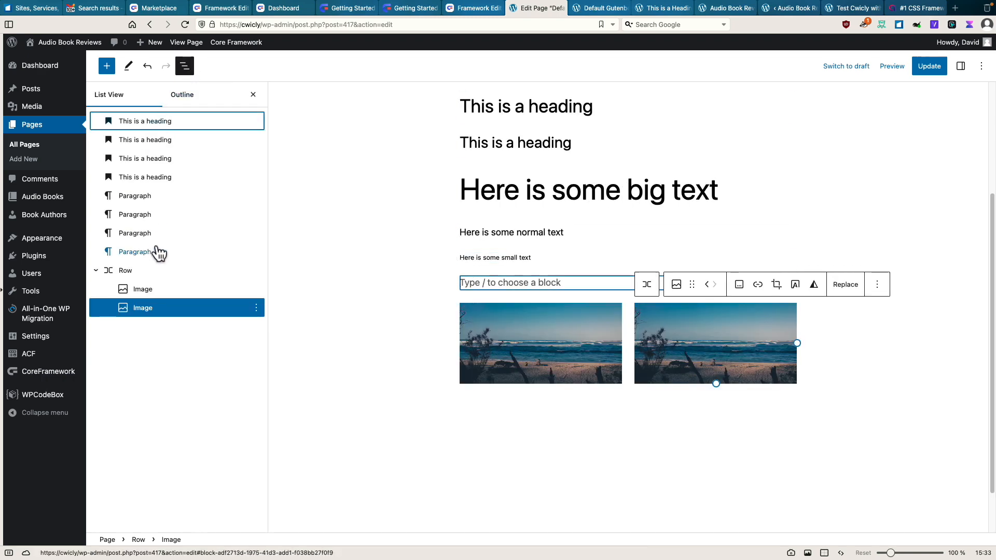
pyautogui.click(131, 271)
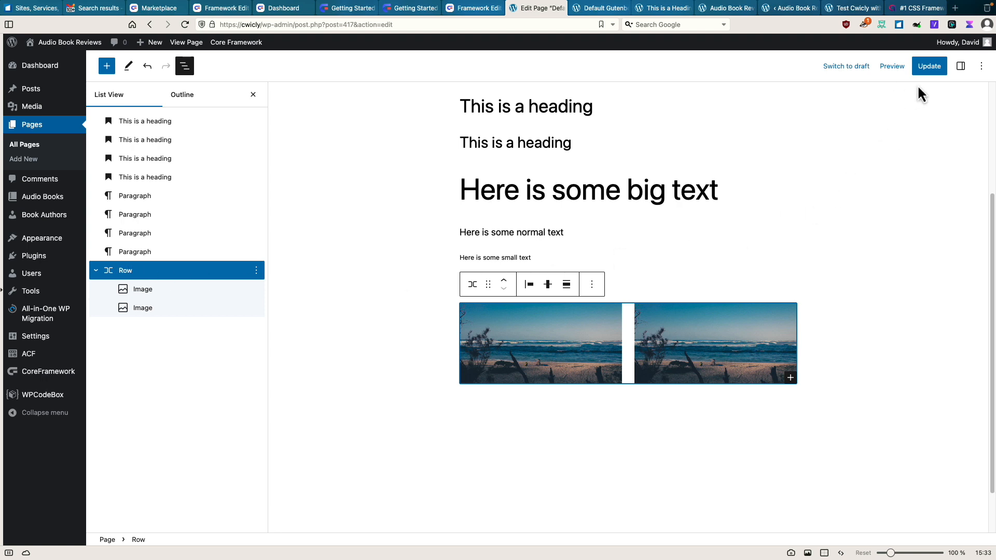
pyautogui.click(961, 66)
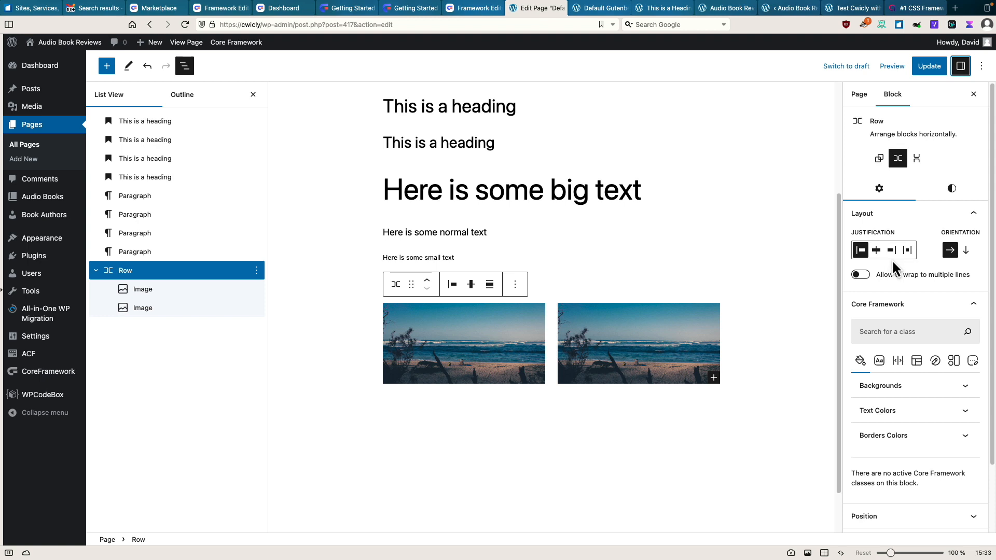
# Try the vertical orientation on the image row and return it to horizontal.
pyautogui.click(967, 251)
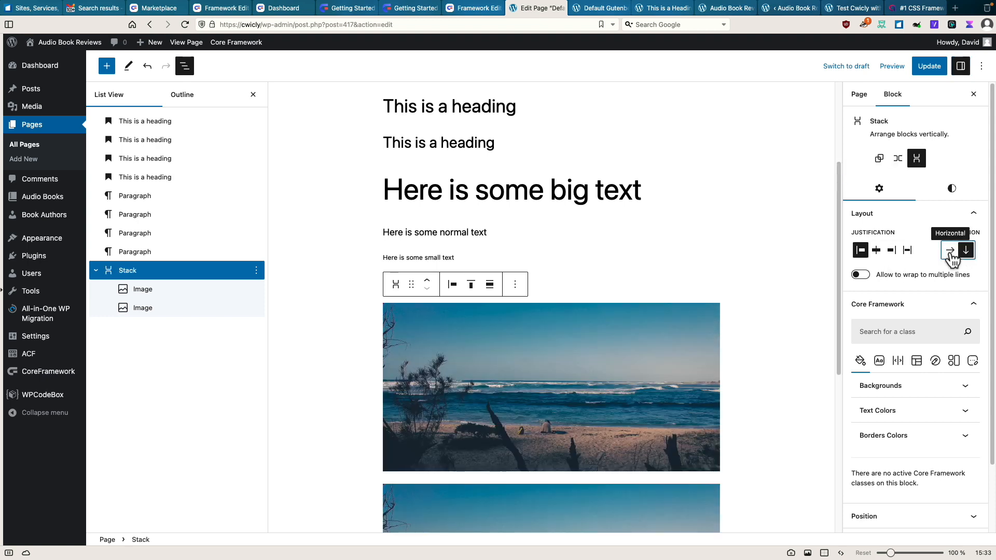
pyautogui.click(951, 252)
pyautogui.click(966, 251)
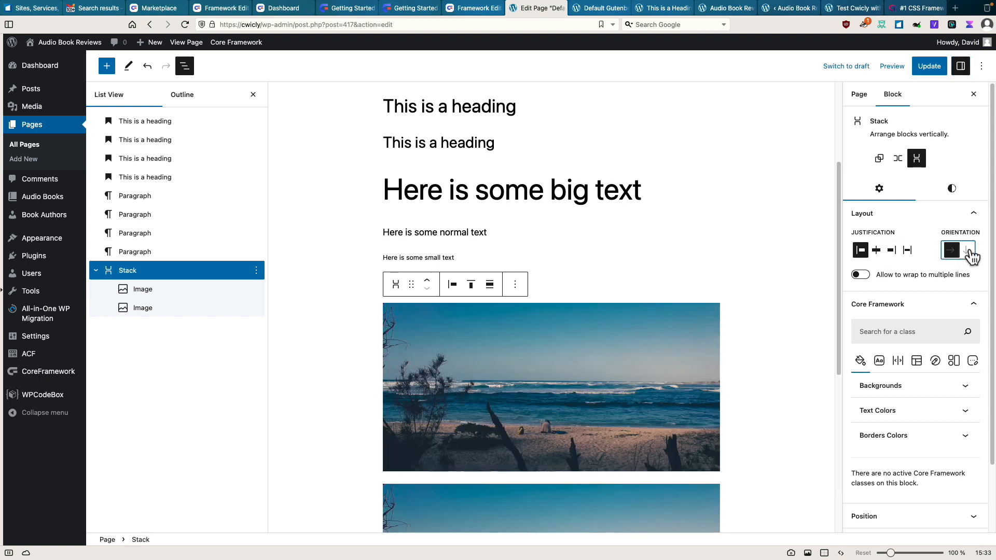
pyautogui.click(952, 254)
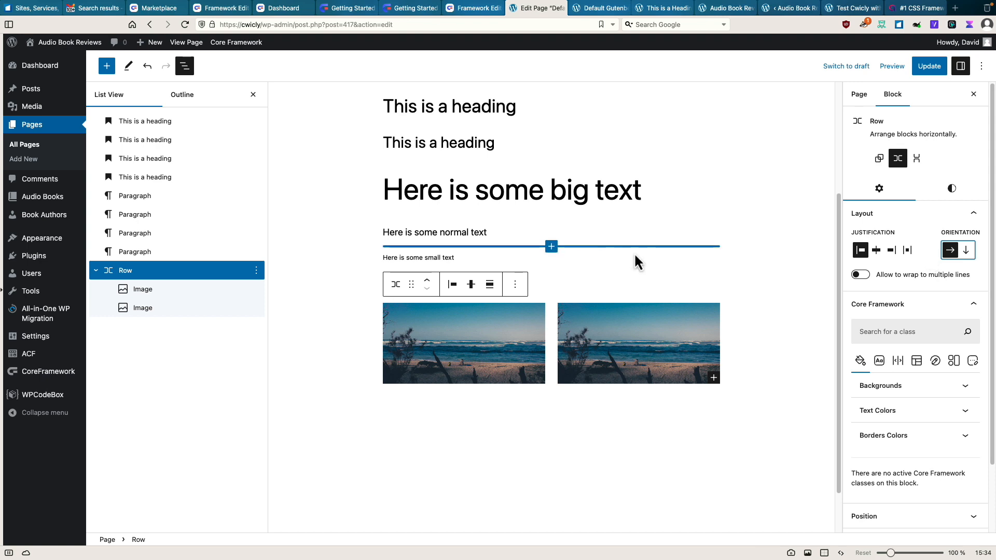
# Try the gap-4xl class from Core Framework's gap classes on the Row block.
pyautogui.click(220, 273)
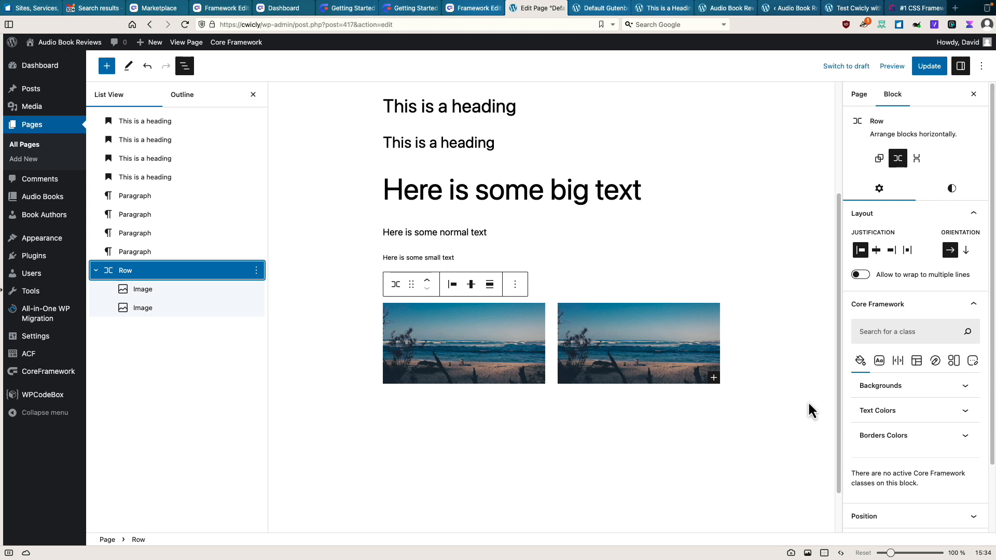
pyautogui.click(899, 360)
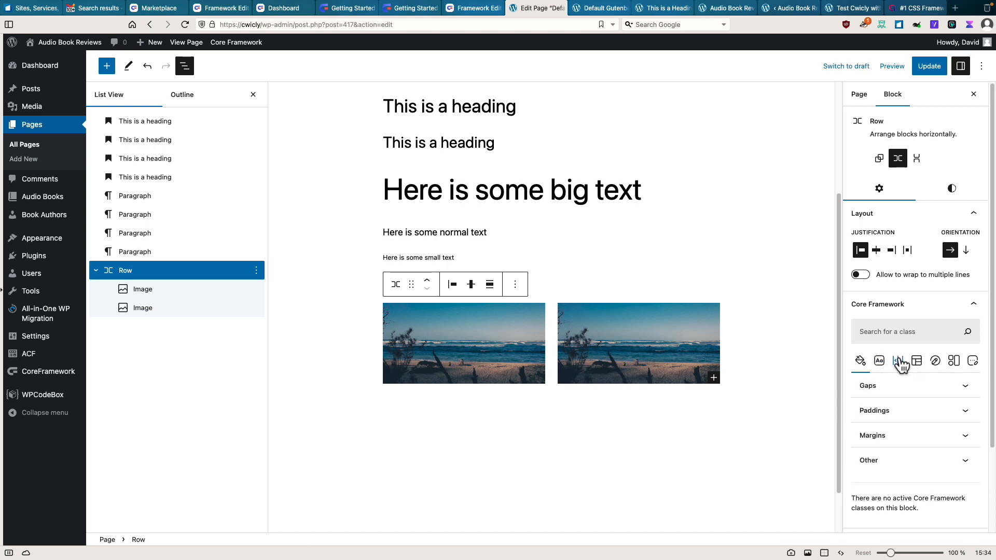
pyautogui.click(903, 387)
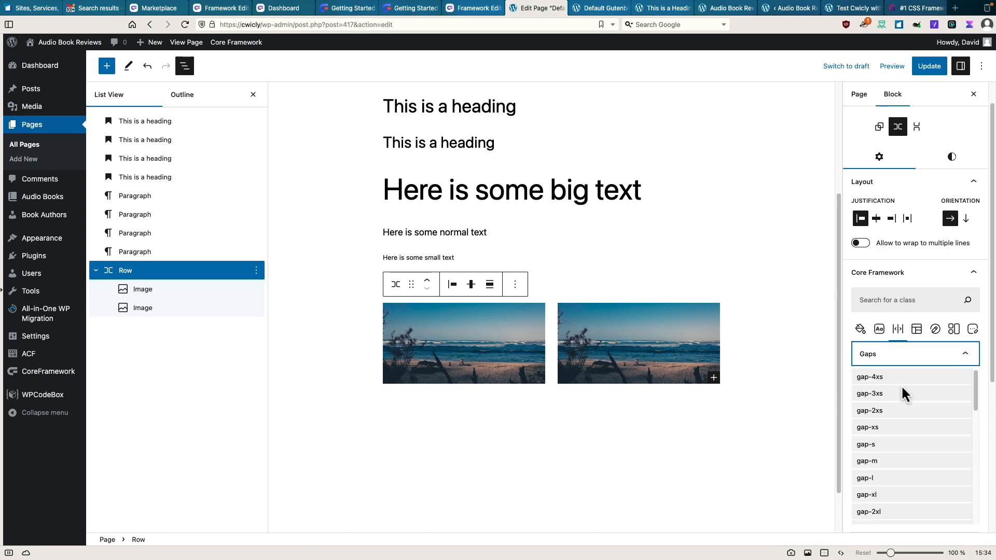
pyautogui.scroll(-3, 902, 391)
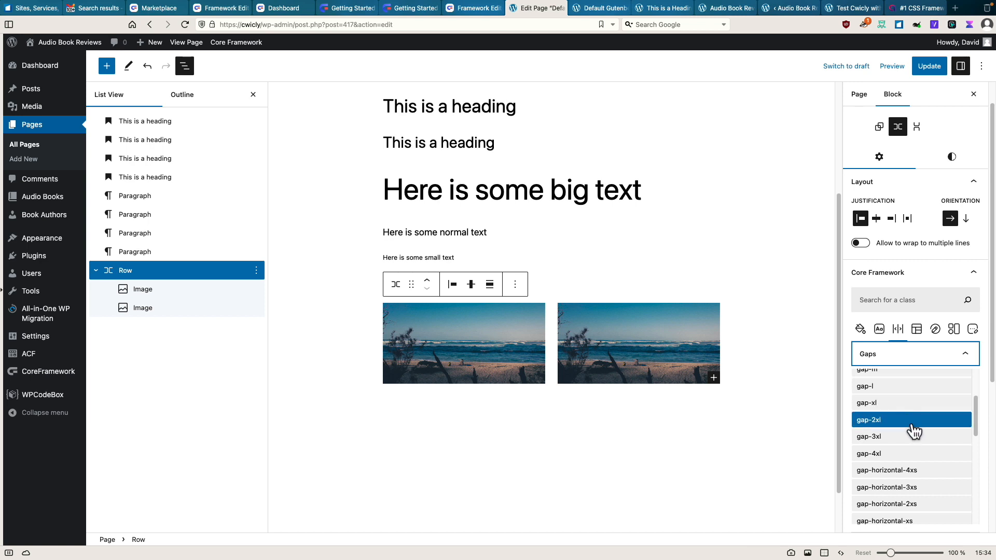
pyautogui.click(897, 452)
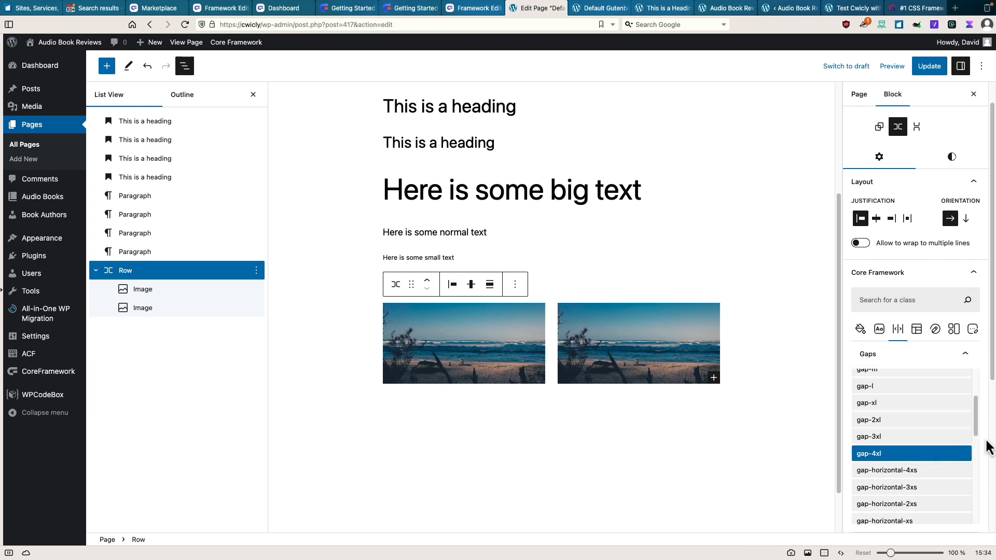
# Replace the row's gap-4xl class with gap-horizontal-4xl and update the page.
pyautogui.scroll(-3, 950, 452)
pyautogui.scroll(2, 934, 441)
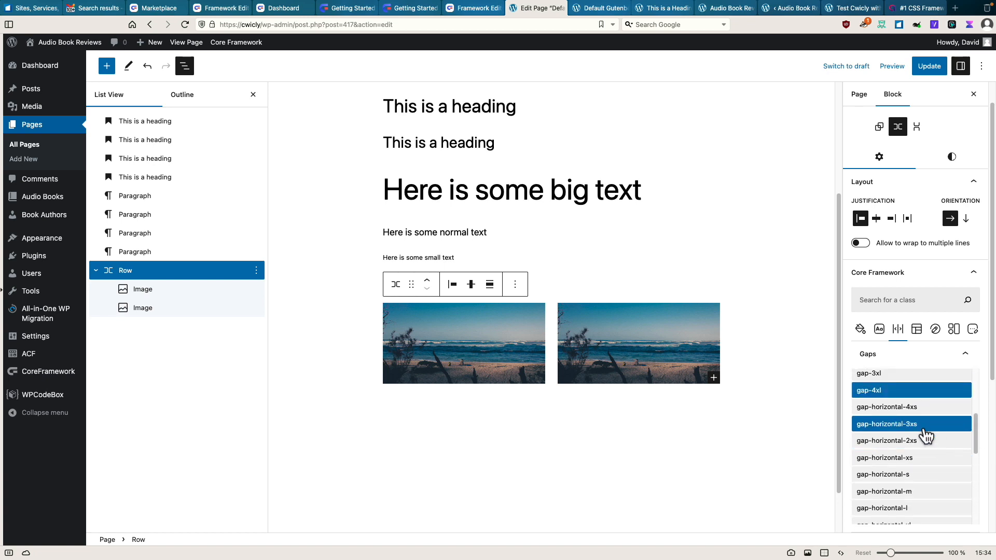
pyautogui.scroll(-3, 913, 415)
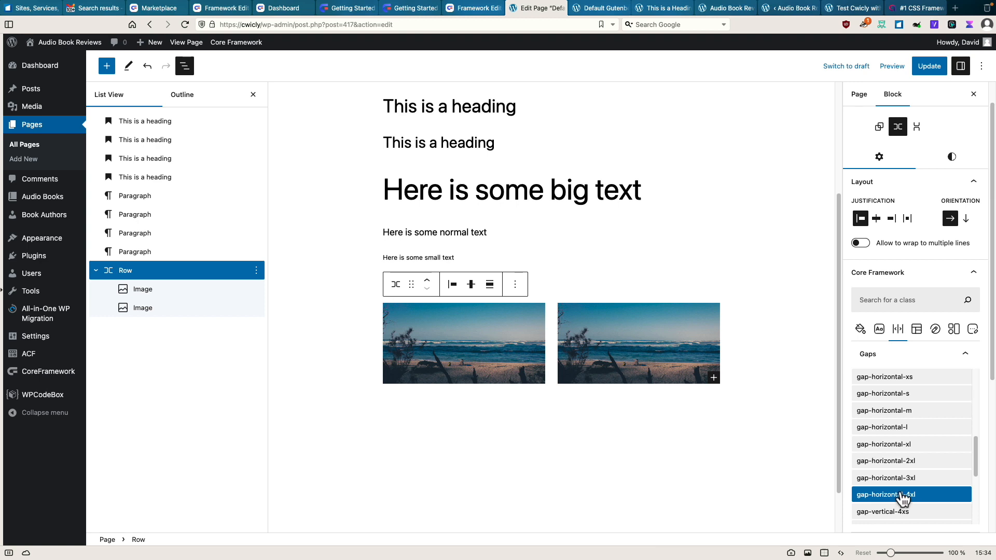
pyautogui.click(915, 488)
pyautogui.click(922, 66)
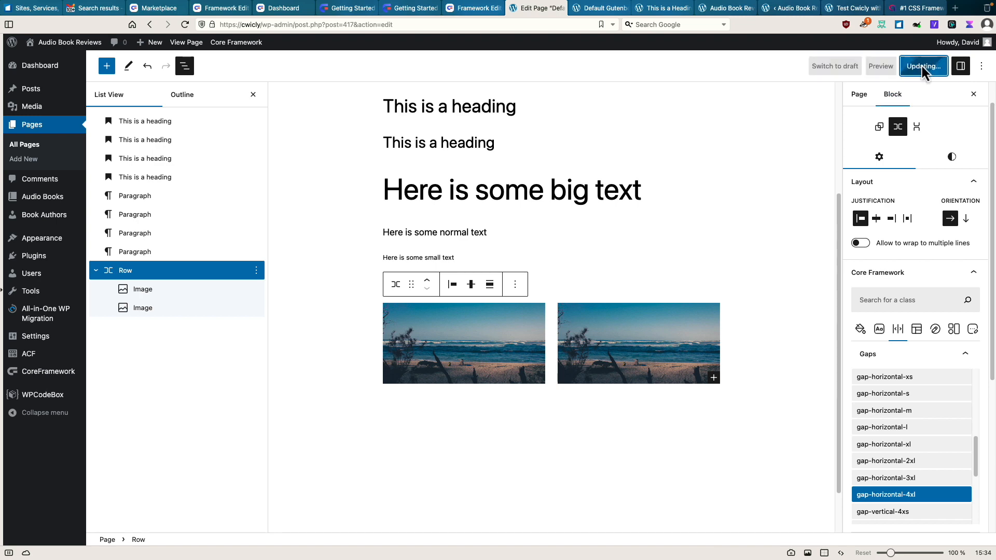
# Examine the spacing between the two row images on the published Default Gutenberg page.
pyautogui.click(591, 10)
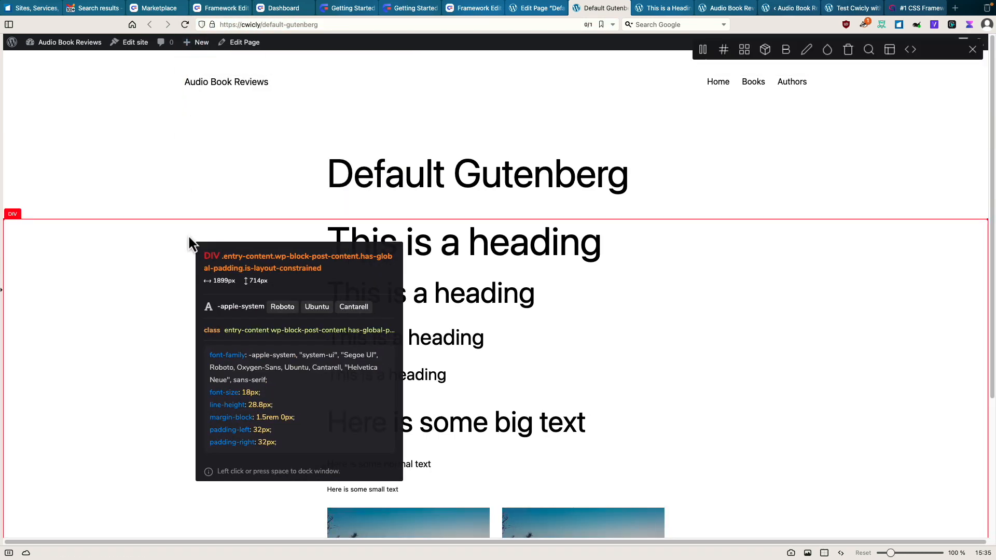
pyautogui.press('Escape')
pyautogui.scroll(-5, 190, 238)
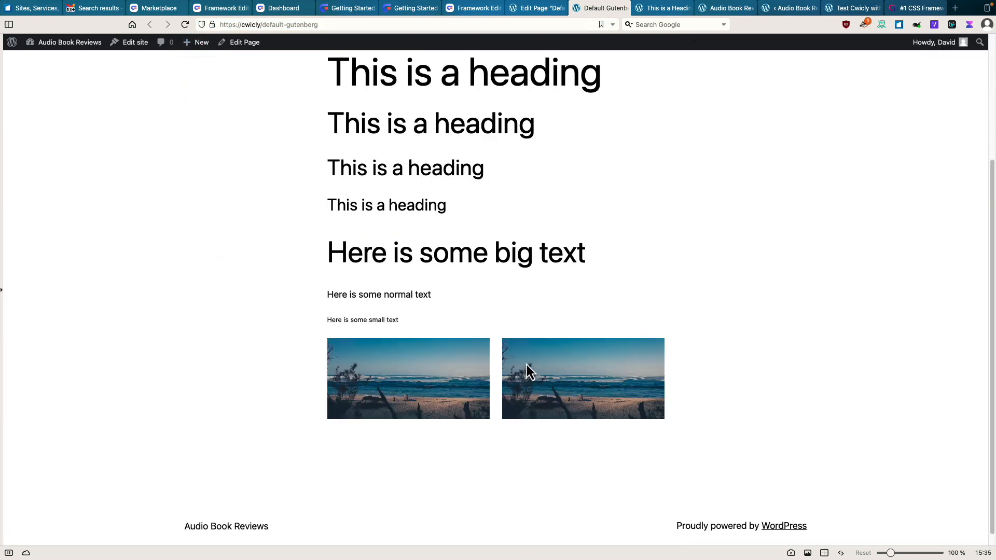
# Return to the page editor and examine the Row block's padding, other spacing and active Core Framework classes.
pyautogui.click(534, 8)
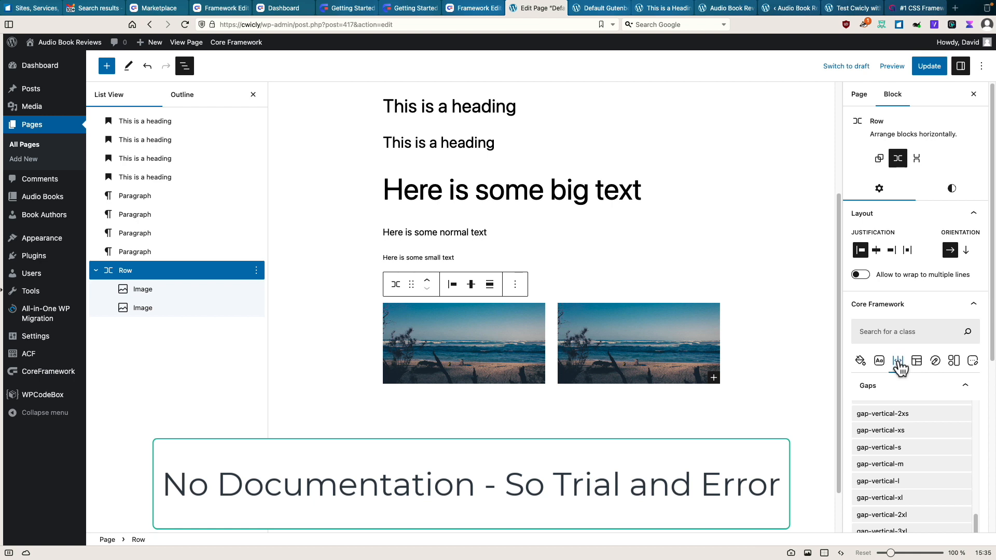
pyautogui.click(896, 391)
pyautogui.click(908, 410)
pyautogui.scroll(-2, 911, 416)
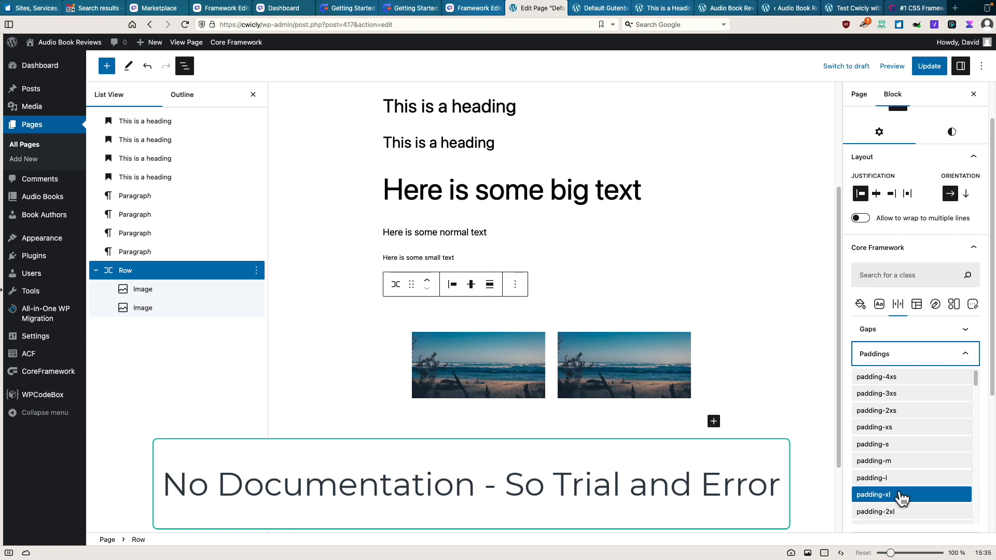
pyautogui.scroll(-4, 896, 392)
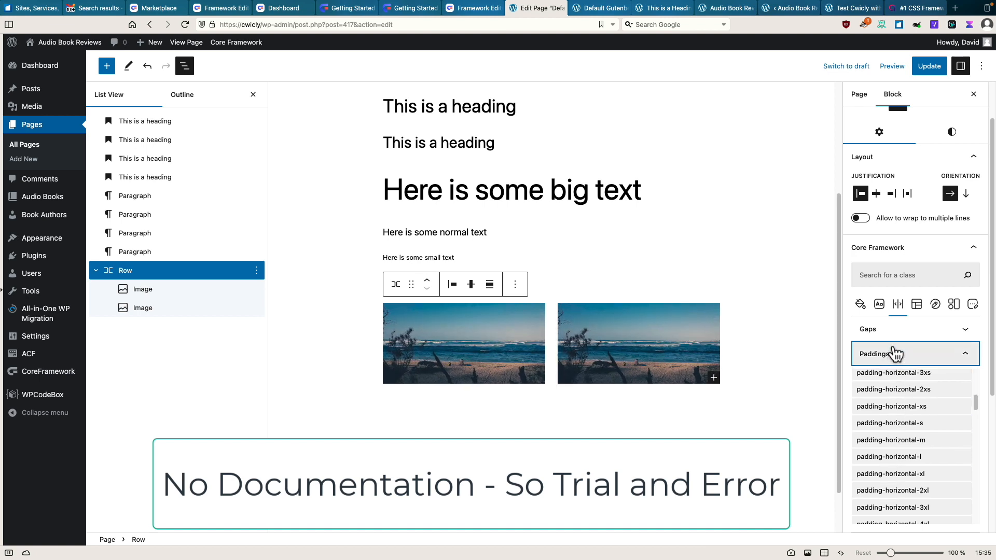
pyautogui.click(899, 306)
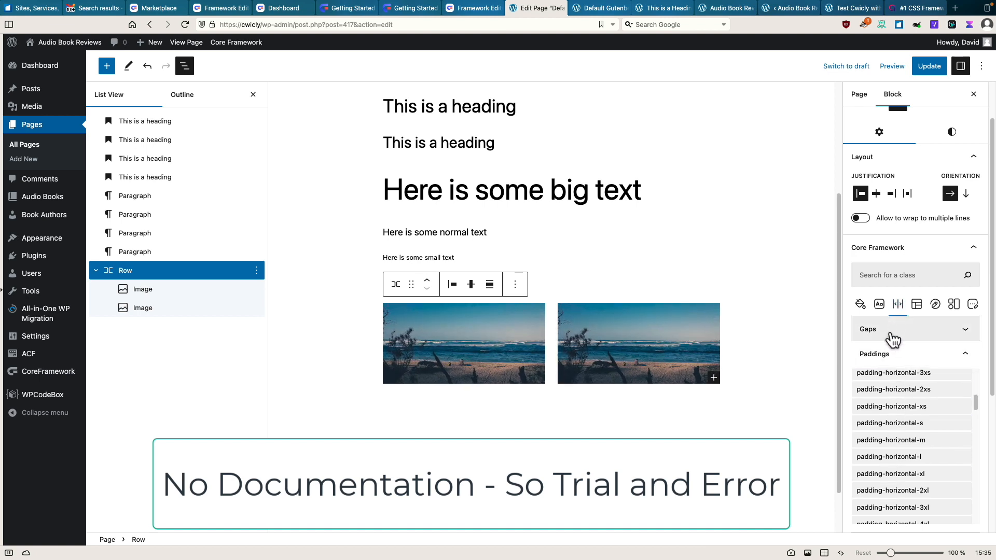
pyautogui.click(887, 355)
pyautogui.click(882, 404)
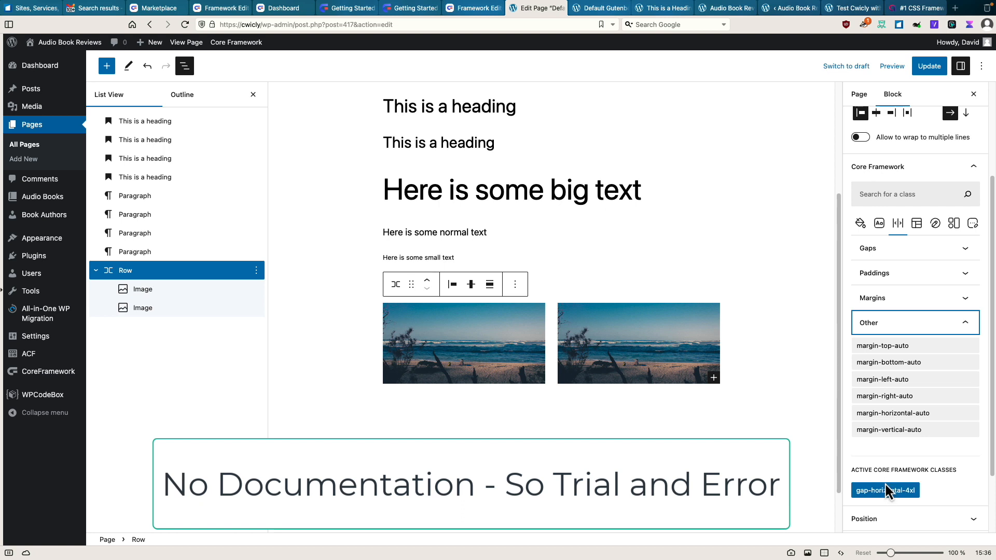
pyautogui.scroll(3, 891, 462)
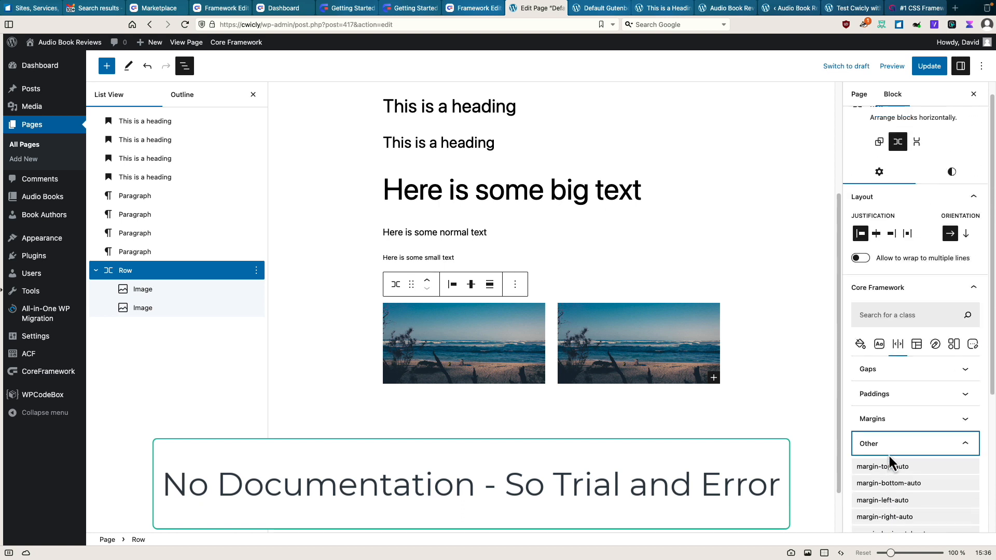
# Remove the gap-horizontal-4xl class from the Row block.
pyautogui.click(879, 376)
pyautogui.scroll(-5, 889, 422)
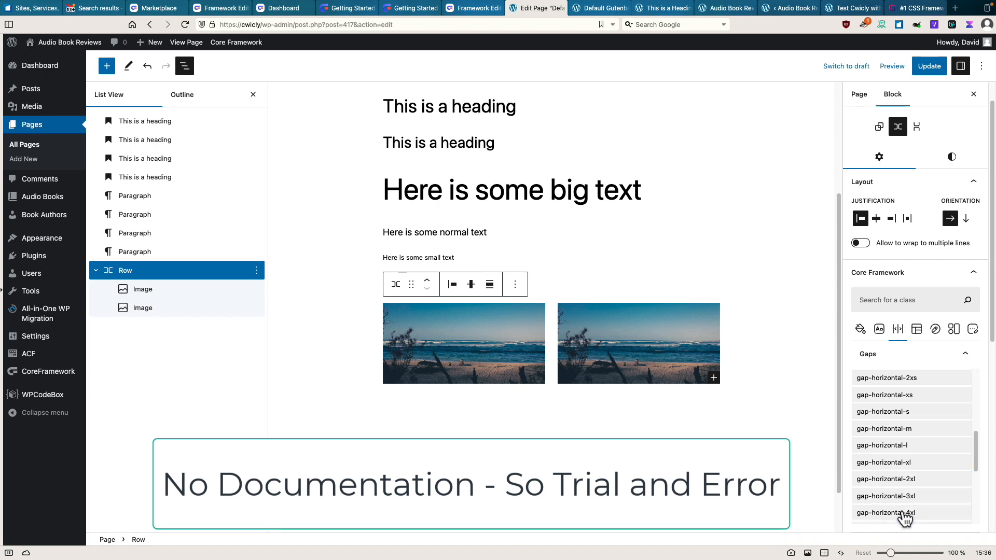
pyautogui.scroll(5, 900, 451)
pyautogui.scroll(1, 903, 422)
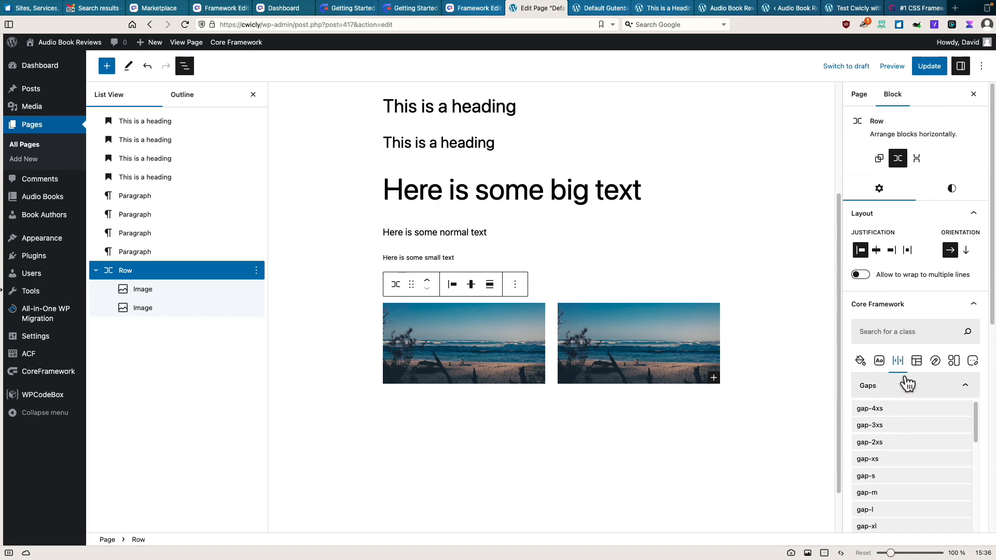
# Apply only the flex-row class from the simple flex layouts to the Row block and update the page.
pyautogui.click(917, 361)
pyautogui.click(940, 441)
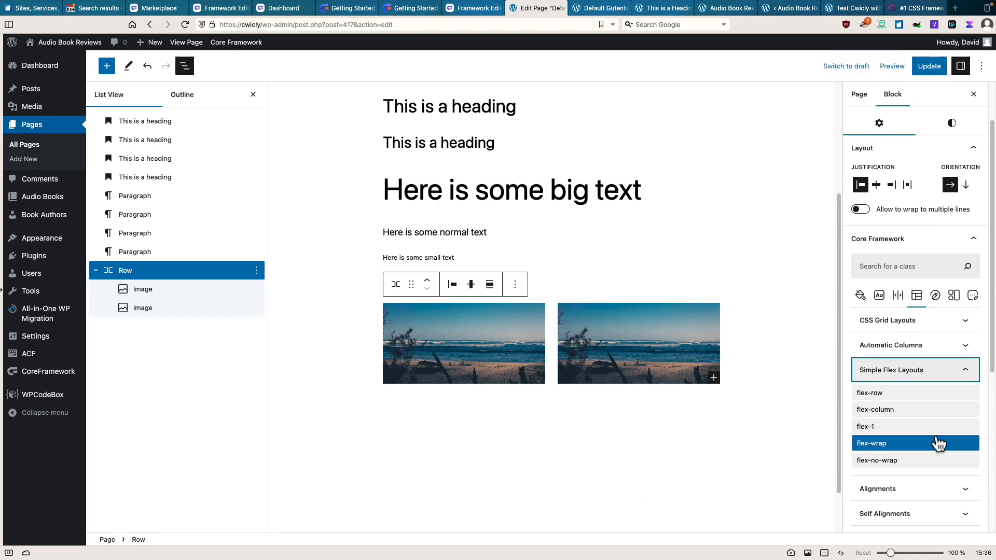
pyautogui.click(890, 394)
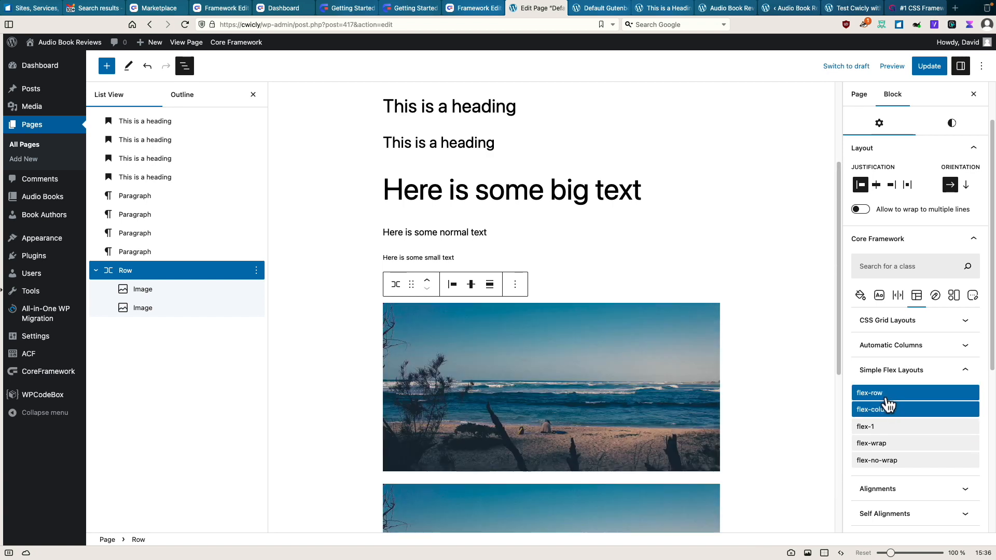
pyautogui.click(888, 394)
pyautogui.click(881, 395)
pyautogui.click(894, 410)
pyautogui.scroll(-1, 856, 373)
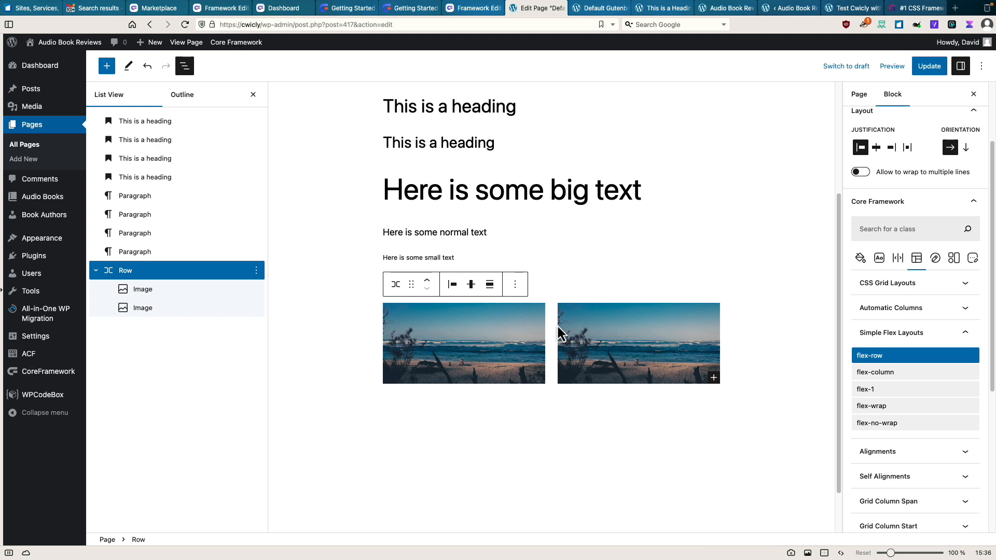
pyautogui.moveTo(558, 327)
pyautogui.click(926, 67)
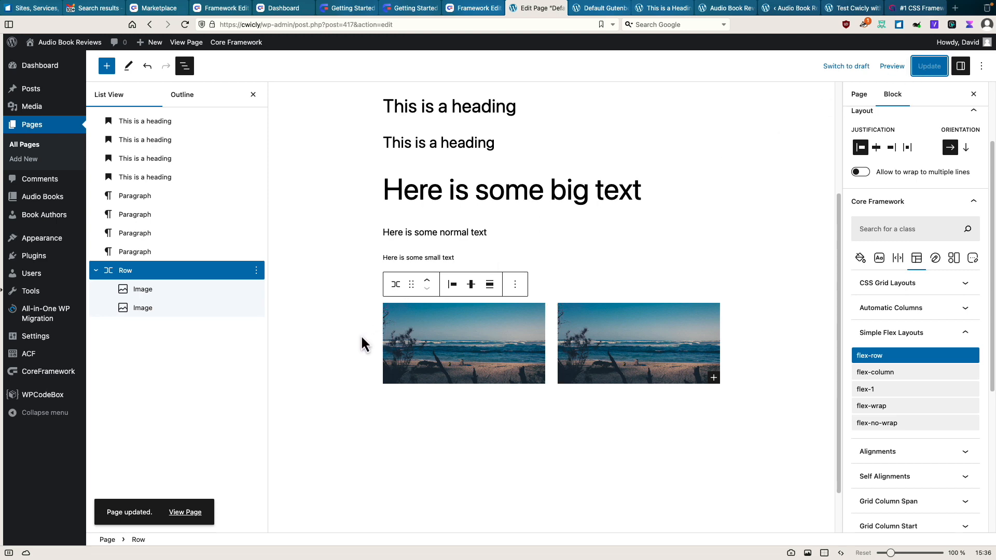
# Activate the Cwicly plugin and switch the site's theme to Cwicly Theme.
pyautogui.click(38, 260)
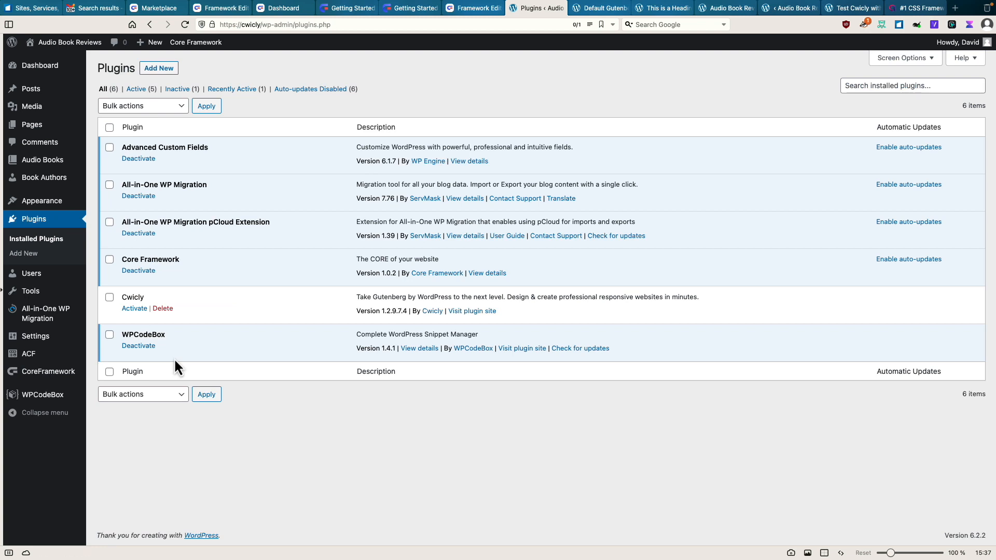
pyautogui.click(135, 308)
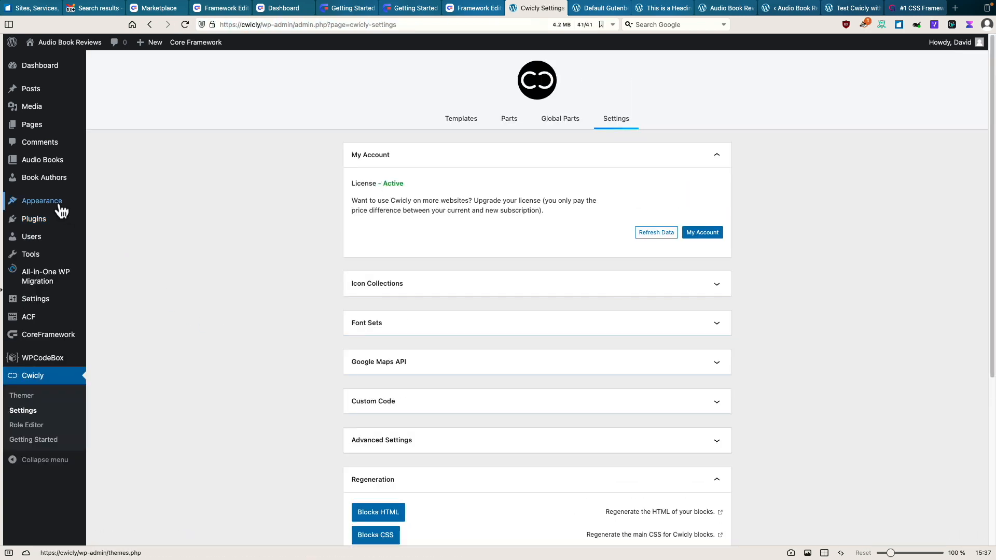
pyautogui.moveTo(58, 203)
pyautogui.click(100, 208)
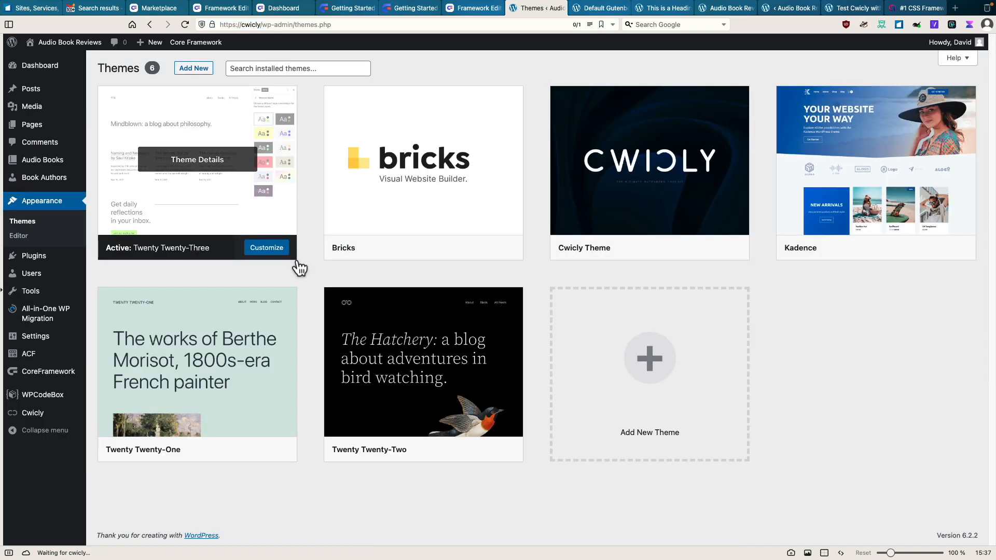
pyautogui.click(711, 249)
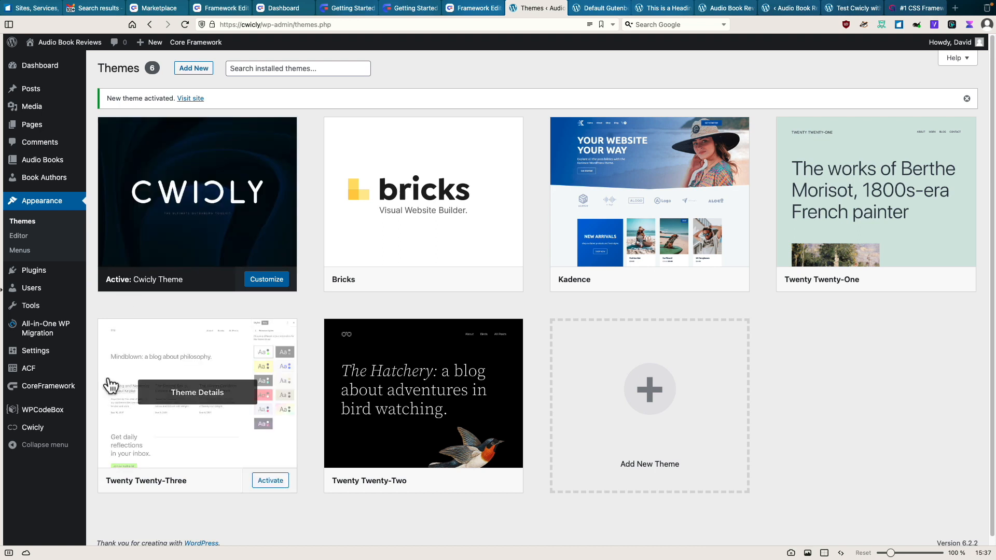
# Push the Core Framework changes to the site and show its available addons.
pyautogui.click(59, 390)
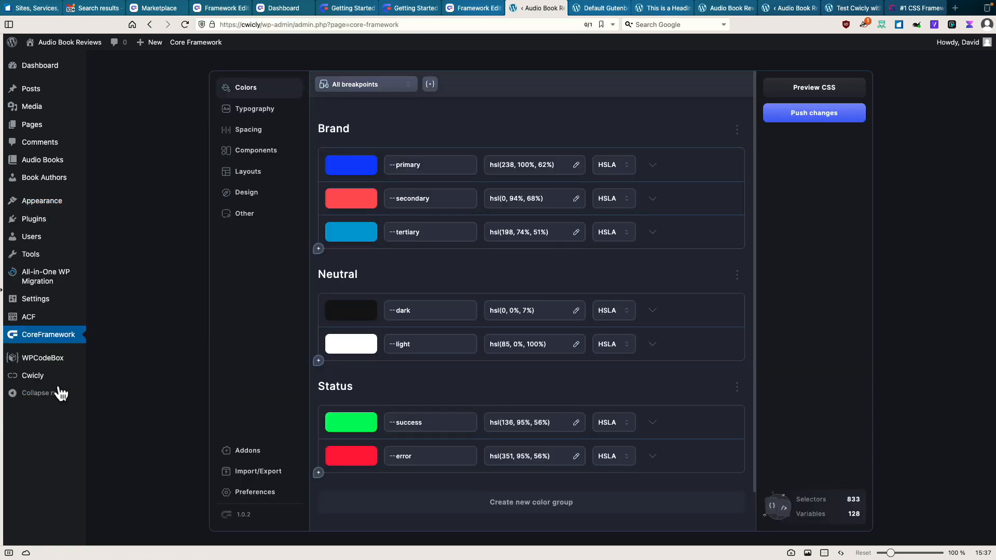
pyautogui.click(825, 120)
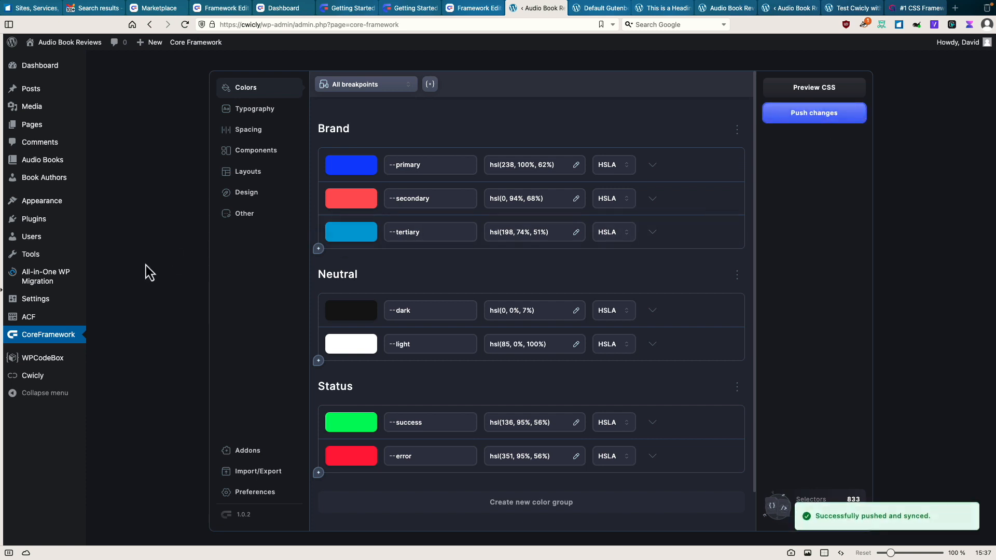
pyautogui.click(252, 452)
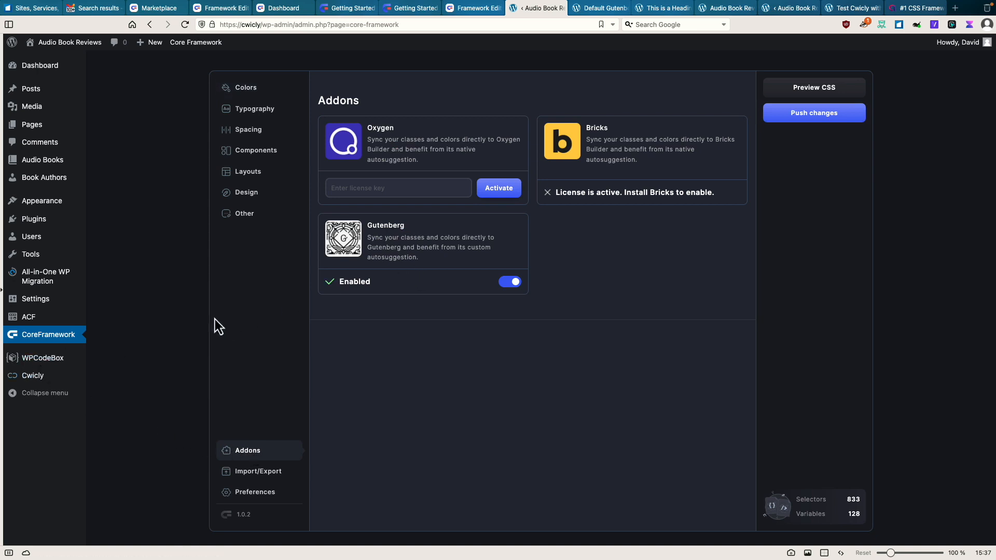
# Create a new page titled "Cwicly Test".
pyautogui.moveTo(41, 130)
pyautogui.click(111, 144)
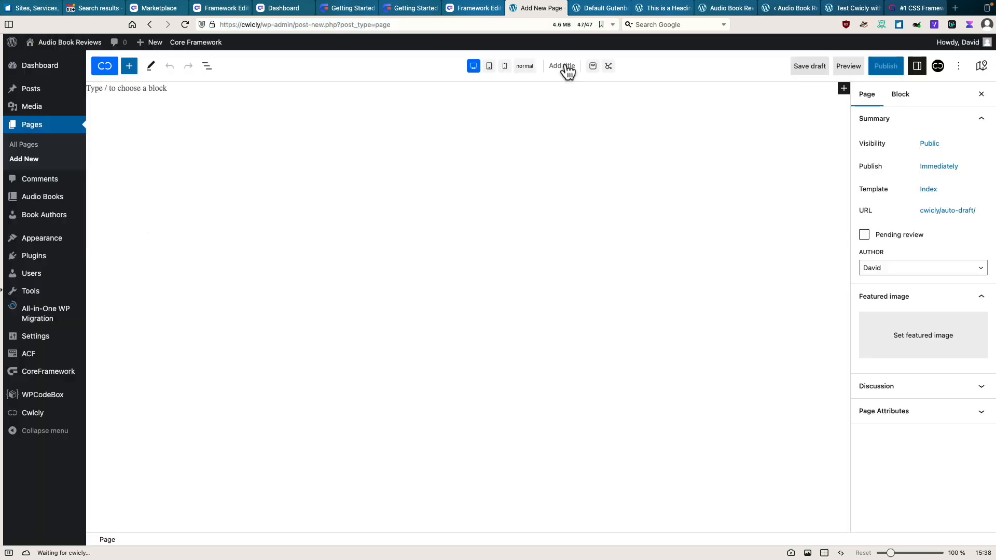
pyautogui.click(566, 66)
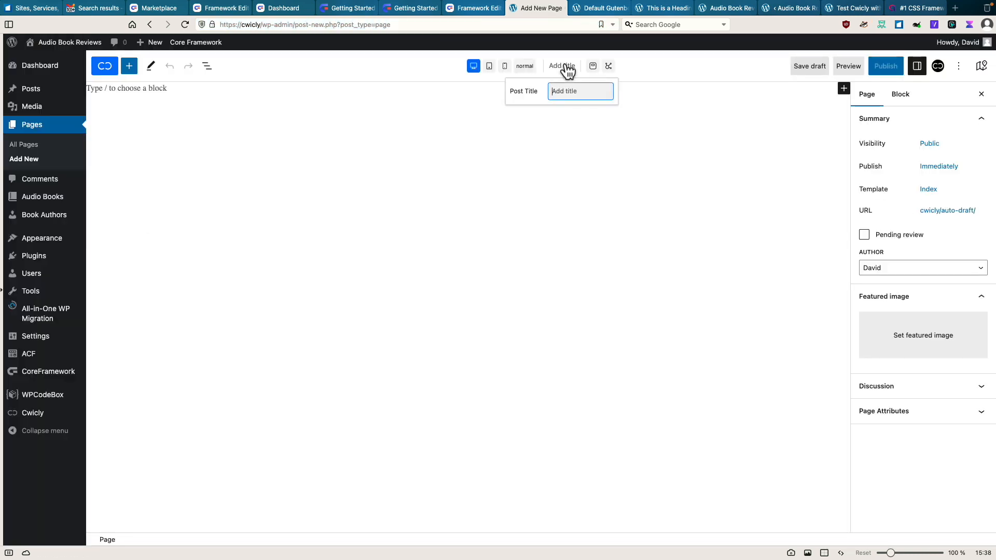
pyautogui.write('Cwicly Test')
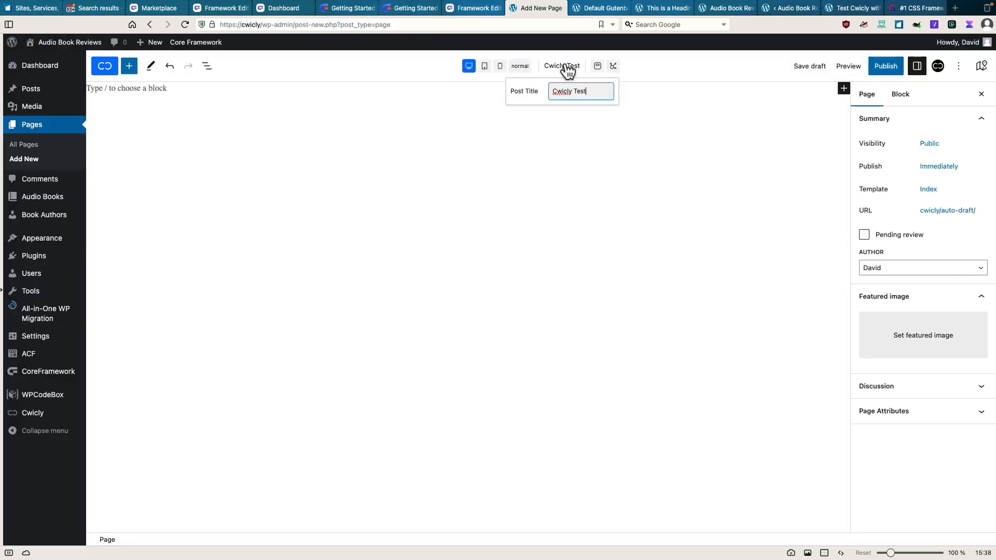
# Insert a Cwicly Heading block in the empty page content.
pyautogui.click(159, 89)
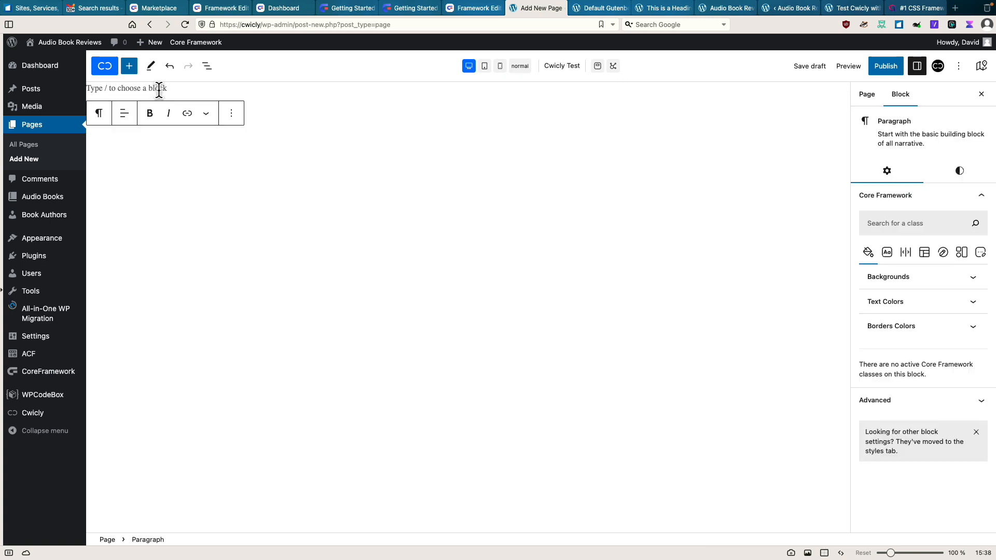
pyautogui.write('/')
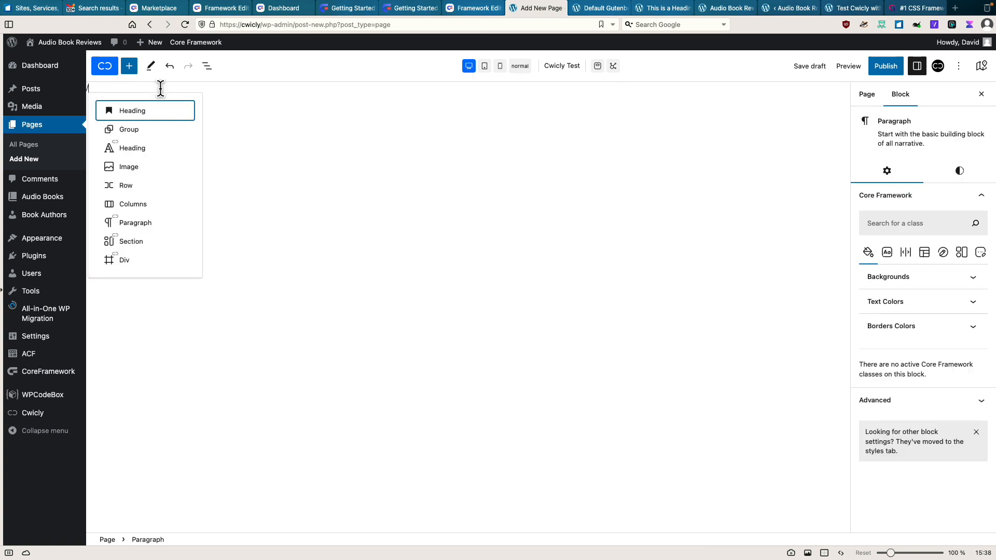
pyautogui.click(141, 151)
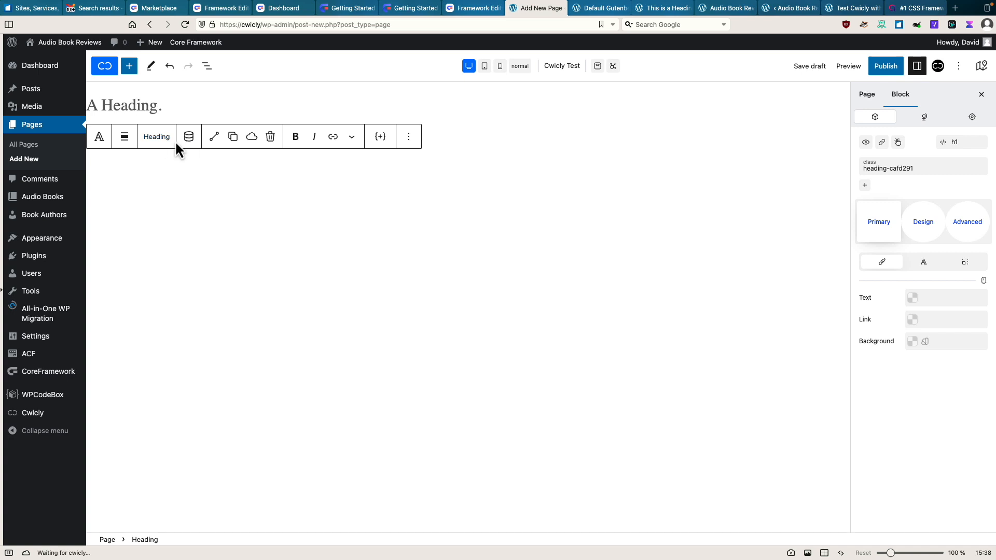
# Enter "This is a heading" as the heading text and duplicate the block until the page has four headings.
pyautogui.write('This is a heading')
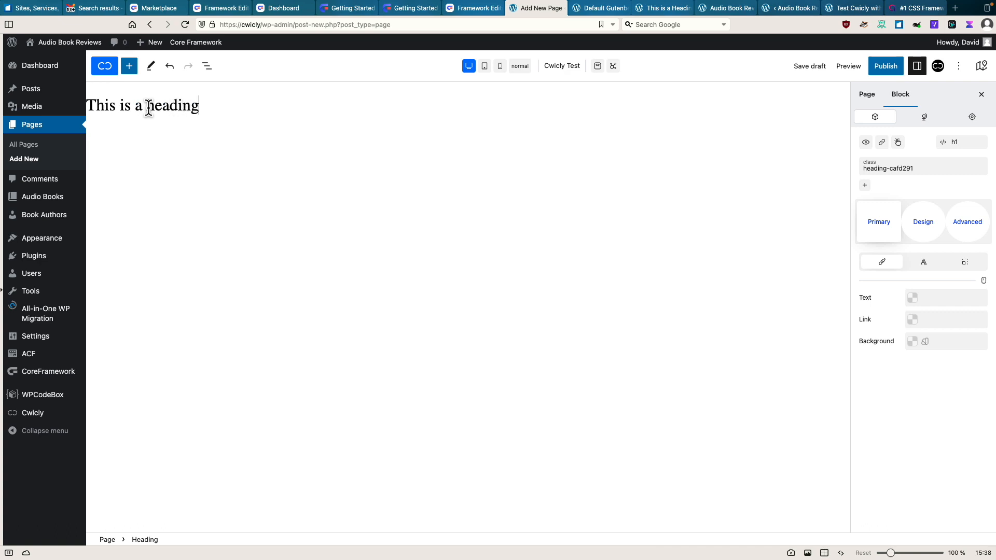
pyautogui.click(409, 136)
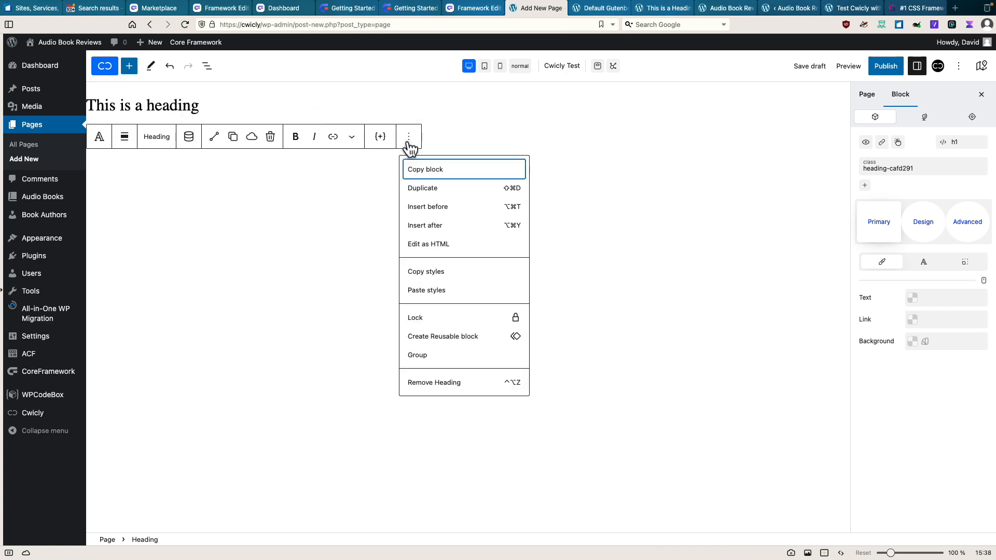
pyautogui.click(422, 187)
pyautogui.click(440, 131)
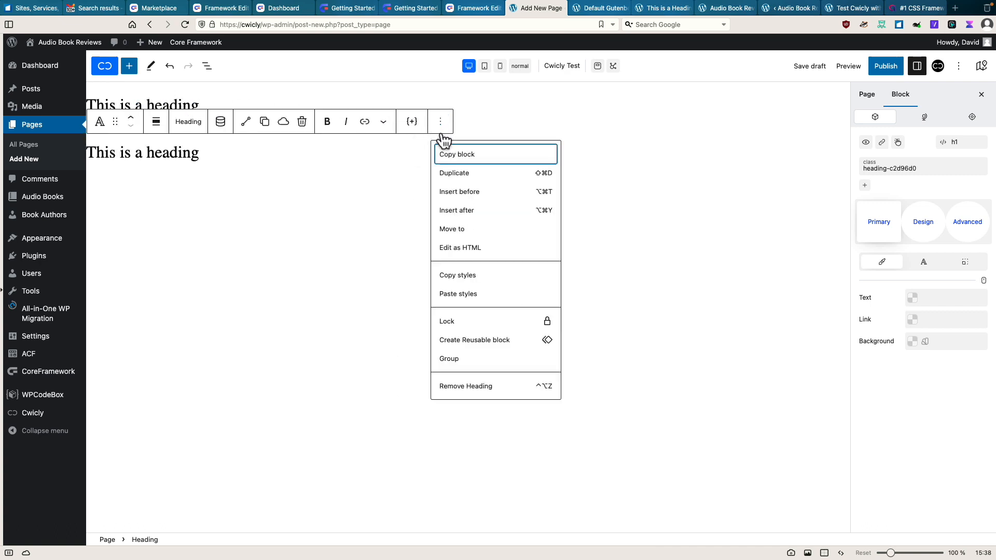
pyautogui.click(452, 174)
pyautogui.click(196, 107)
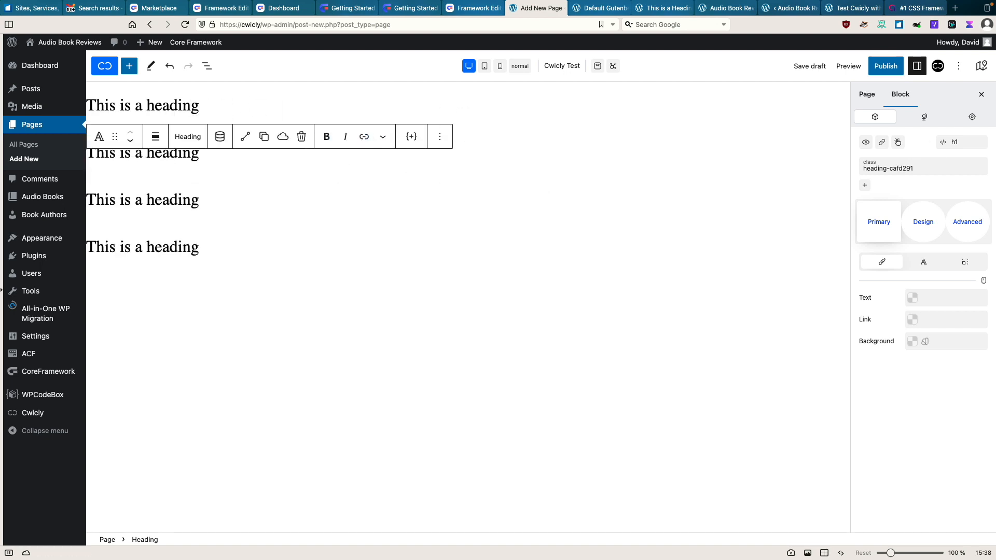
# Set the HTML tags of the second, third and fourth headings to h2, h3 and h4 respectively.
pyautogui.click(201, 153)
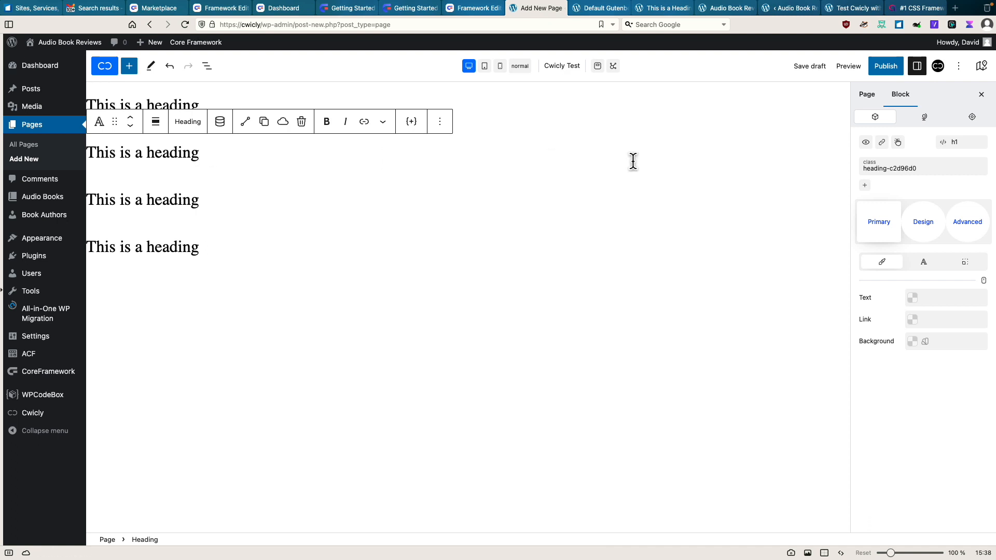
pyautogui.click(959, 143)
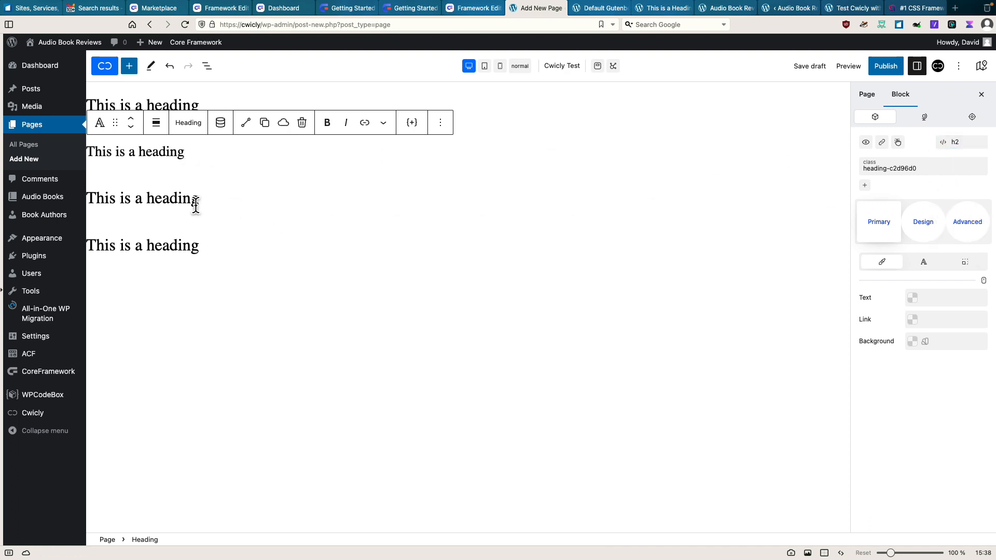
pyautogui.click(184, 201)
pyautogui.click(960, 142)
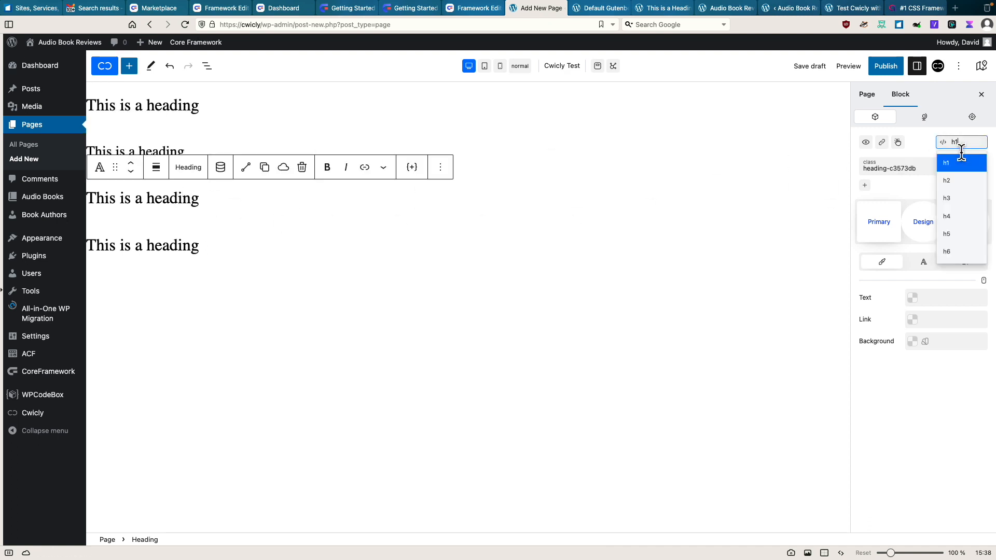
pyautogui.click(953, 201)
pyautogui.click(189, 234)
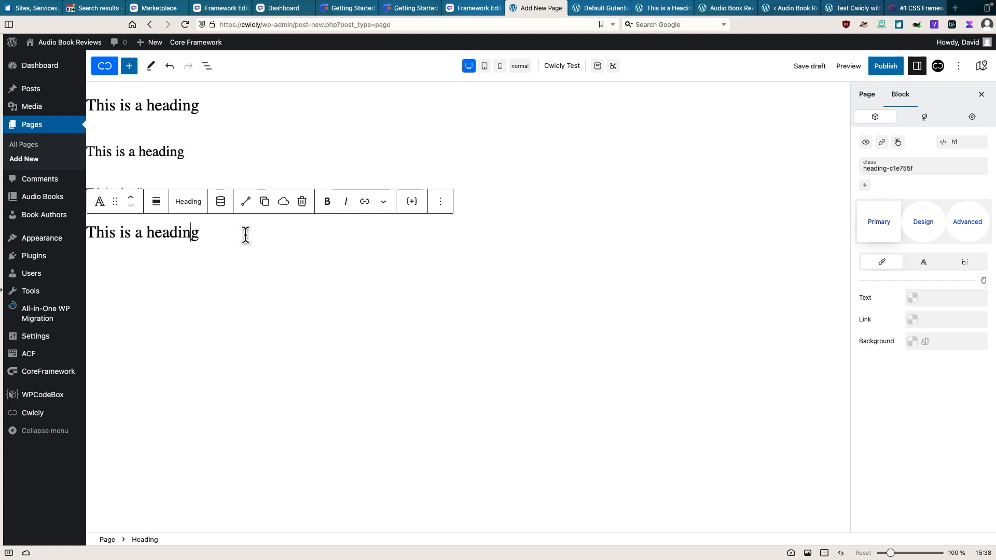
pyautogui.click(956, 143)
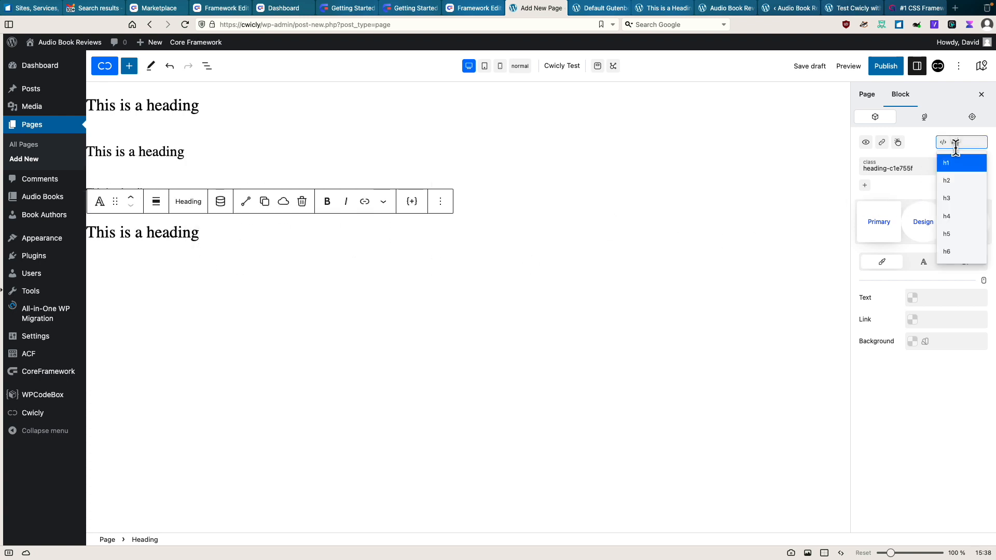
pyautogui.click(950, 216)
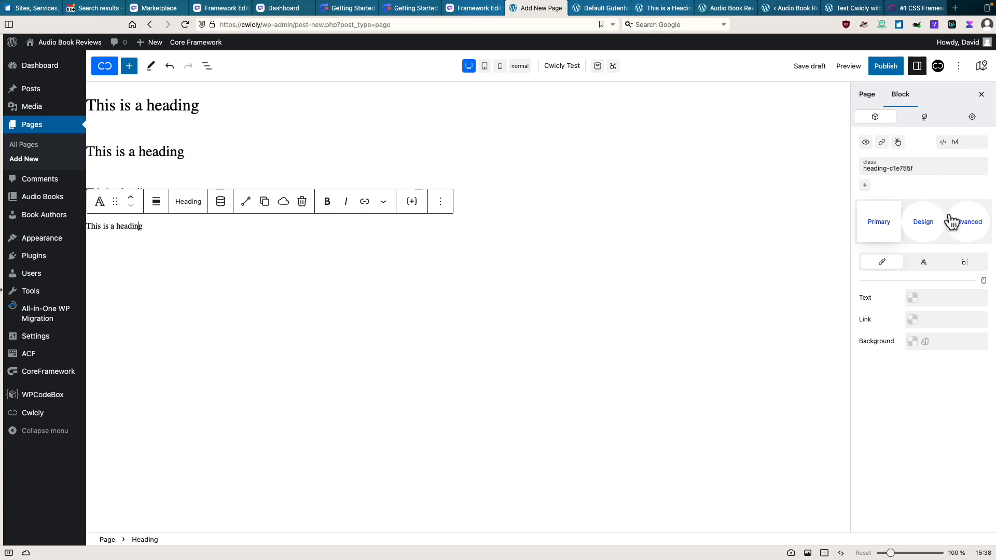
# Publish the Cwicly Test page and dismiss the publishing summary.
pyautogui.click(886, 72)
pyautogui.click(886, 71)
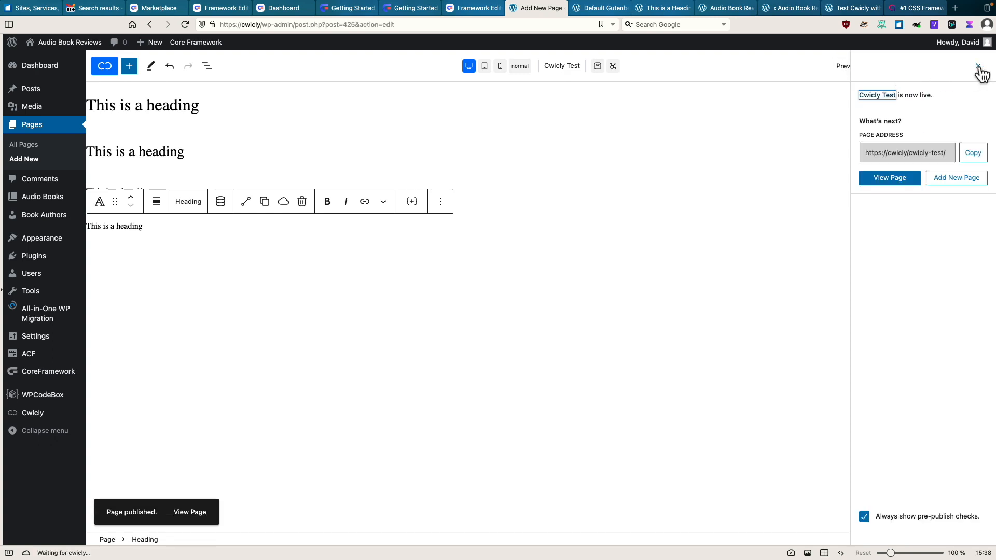
pyautogui.click(979, 67)
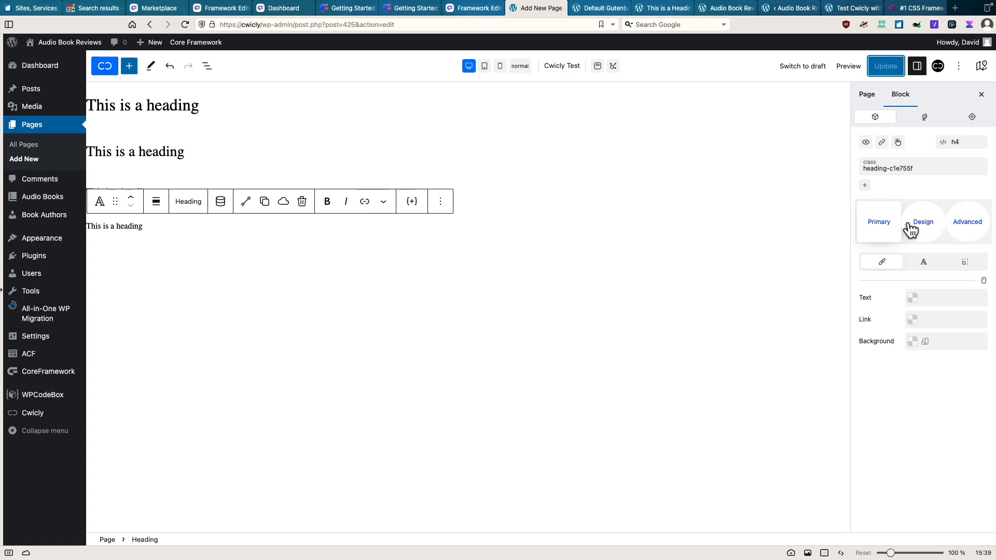
# Reload the page editor and view the published Cwicly Test page in a new browser tab.
pyautogui.click(185, 24)
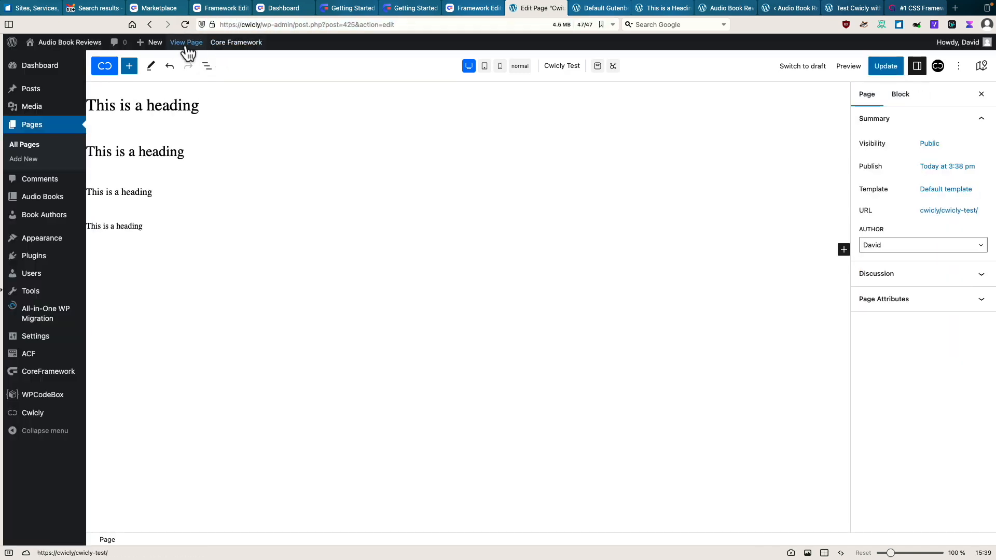
pyautogui.rightClick(180, 42)
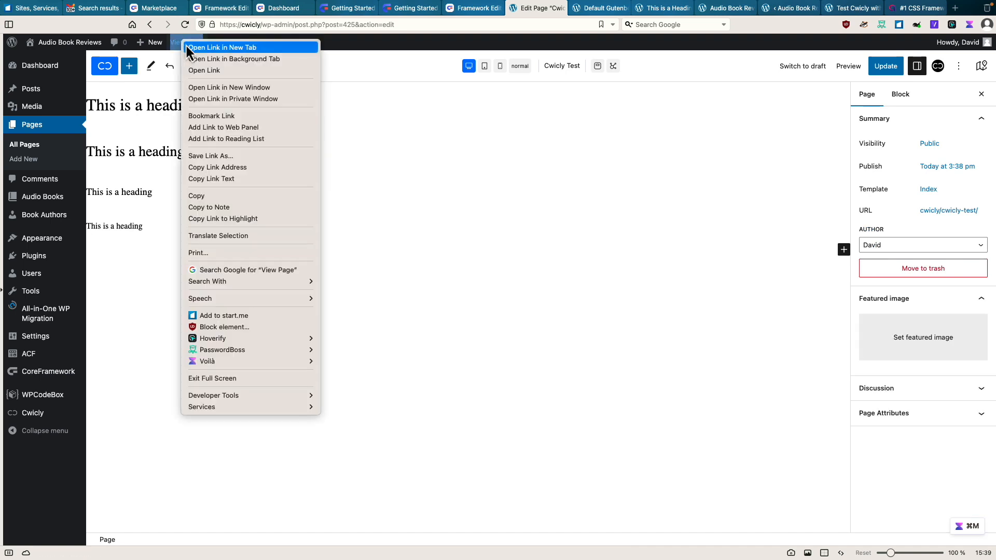
pyautogui.click(203, 47)
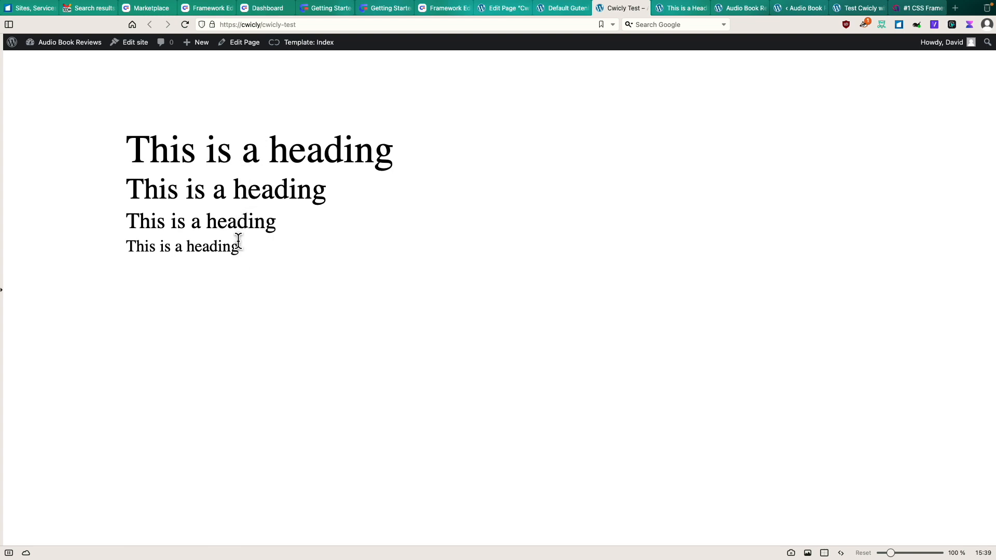
# Back in the page editor, create a Cwicly global stylesheet named cf.css and open it for editing.
pyautogui.click(507, 9)
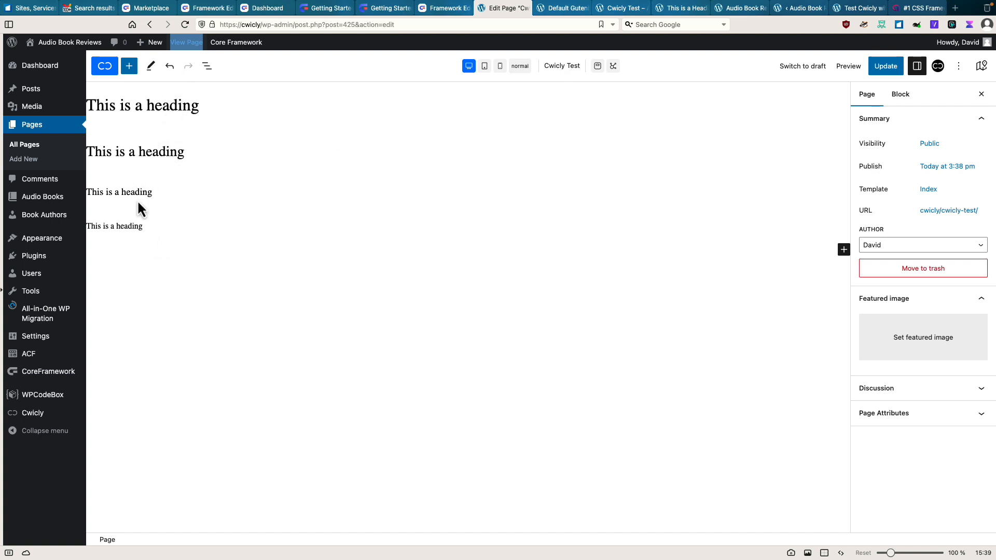
pyautogui.moveTo(473, 182)
pyautogui.click(177, 153)
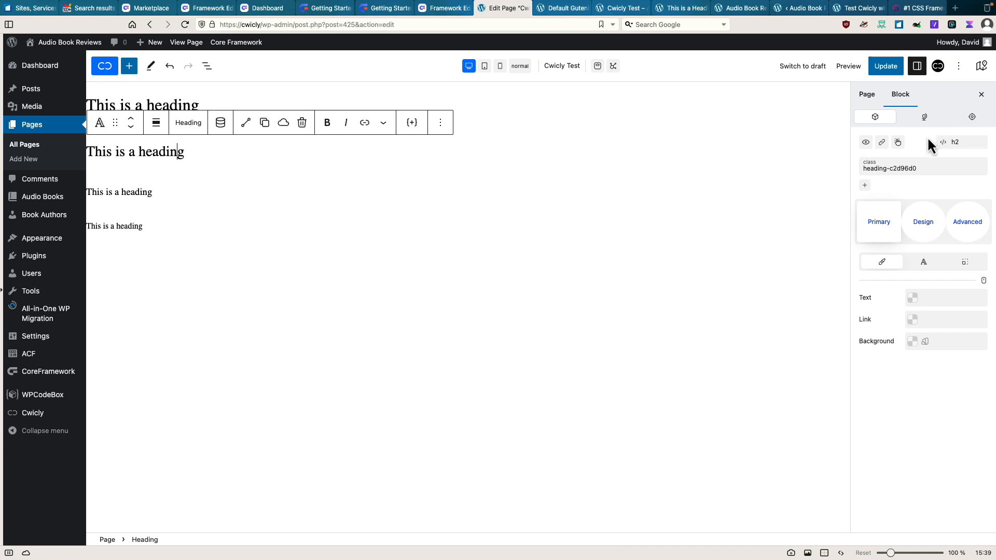
pyautogui.click(971, 118)
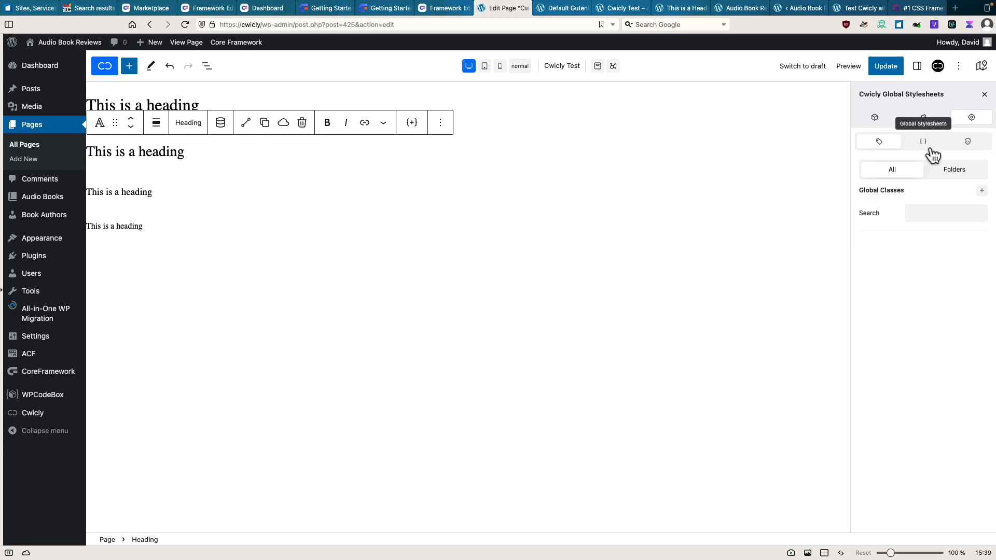
pyautogui.click(923, 143)
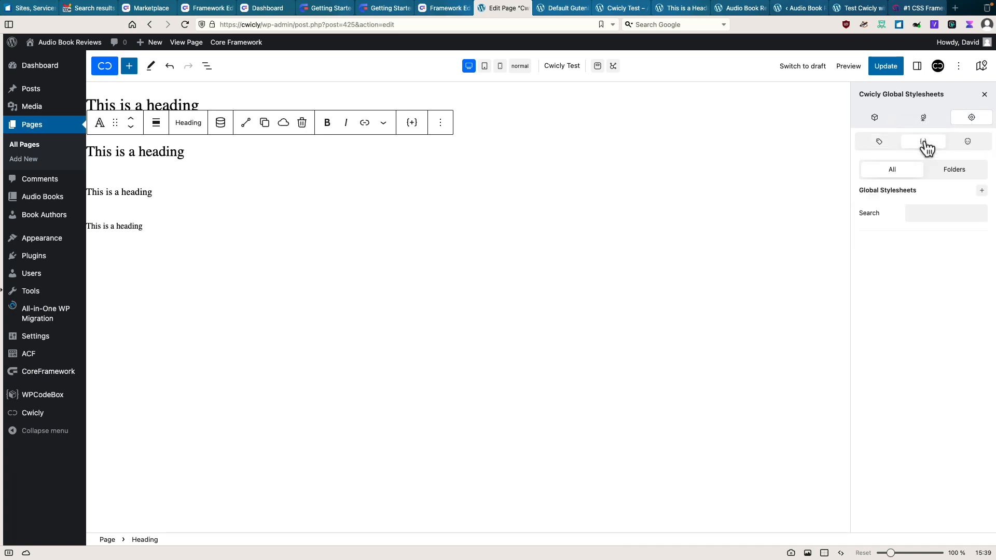
pyautogui.click(982, 192)
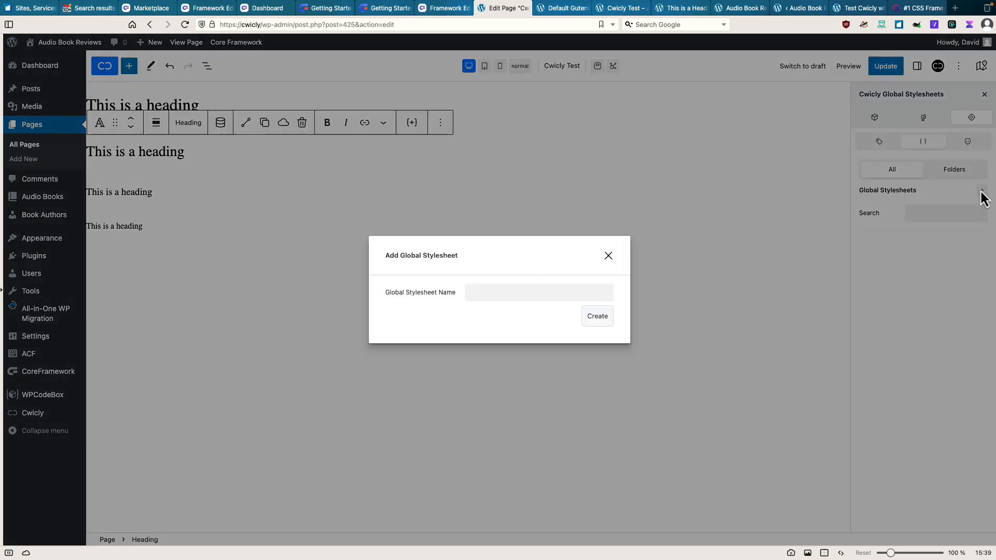
pyautogui.click(531, 294)
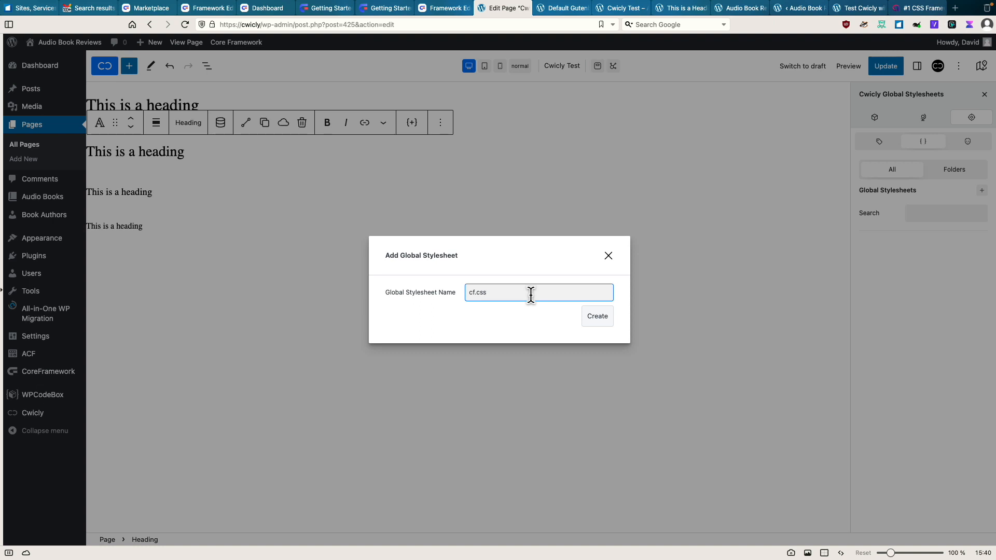
pyautogui.click(597, 316)
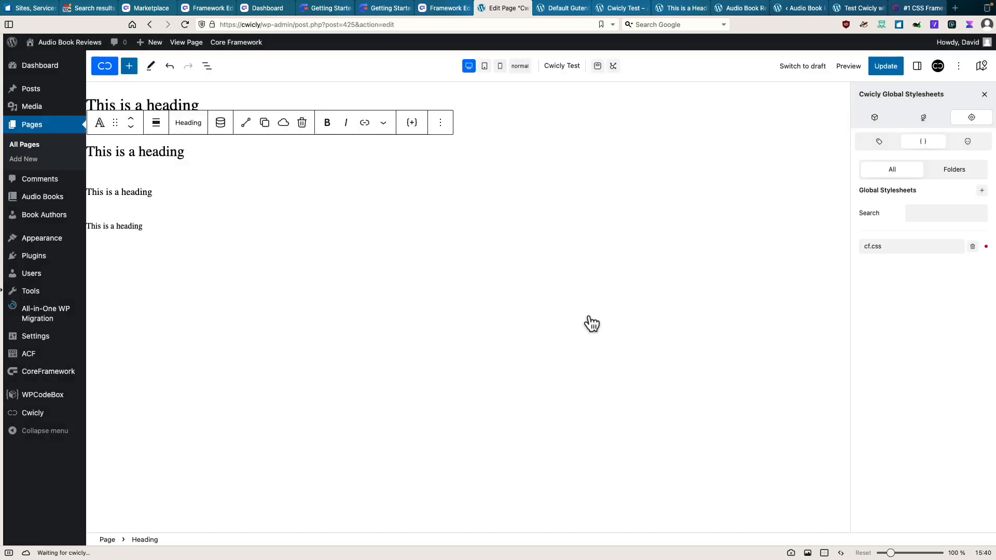
pyautogui.click(911, 245)
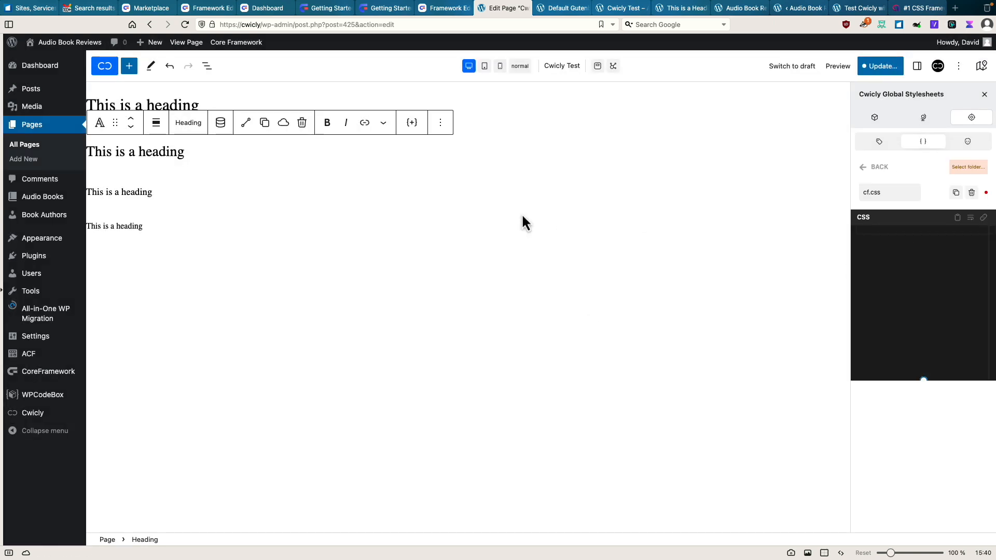
# Open the Core Framework settings in a new browser tab and push the changes to the site.
pyautogui.rightClick(36, 375)
pyautogui.click(70, 333)
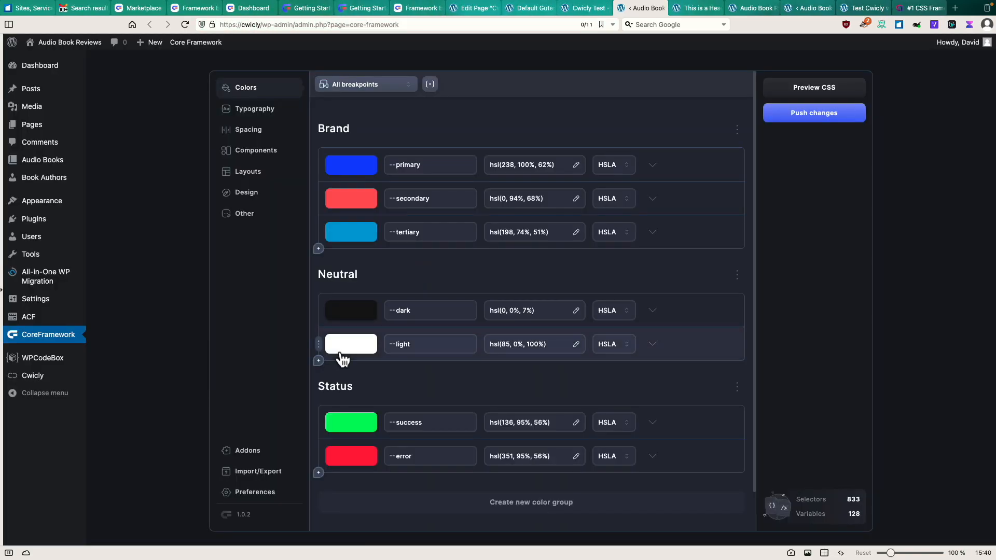
pyautogui.click(252, 450)
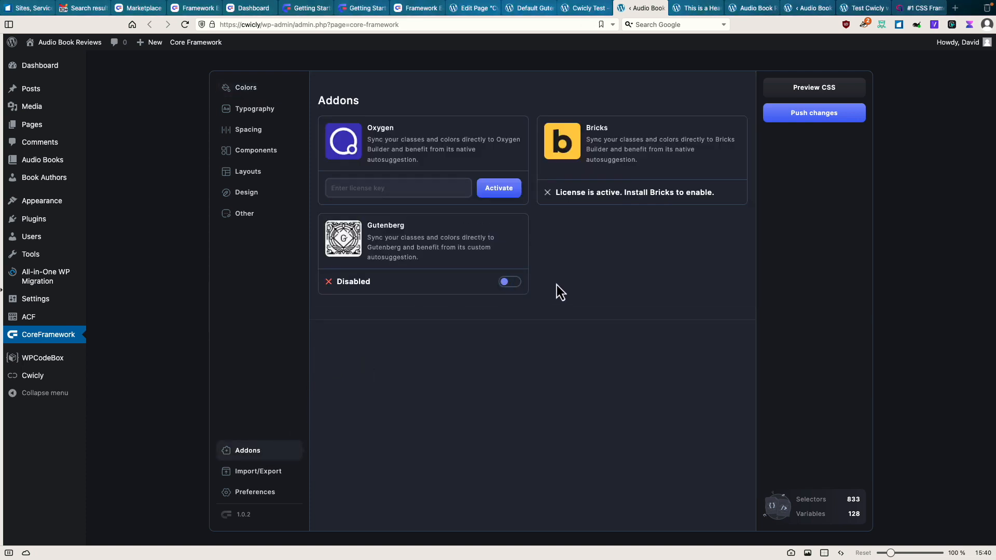
pyautogui.click(248, 89)
pyautogui.click(824, 120)
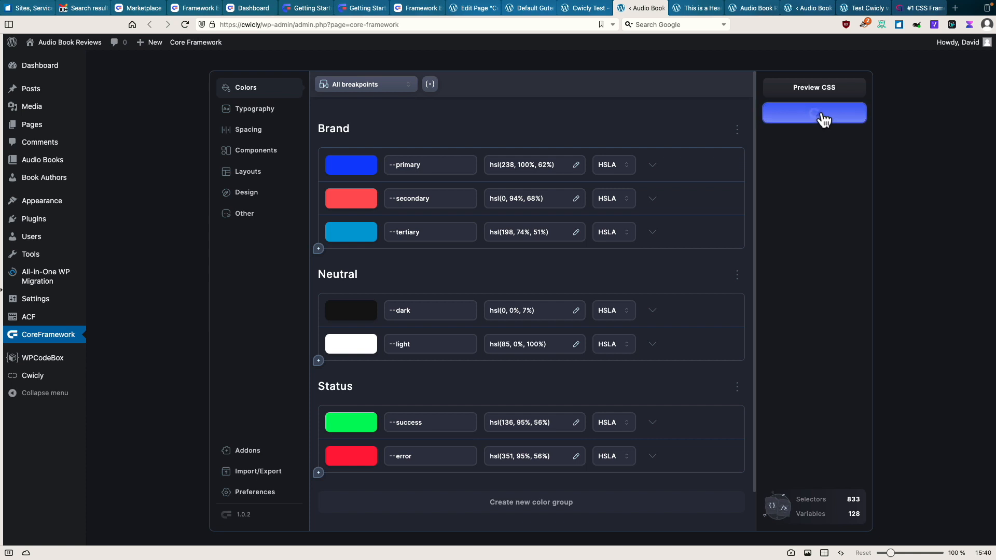
# Copy the unminified CSS from Core Framework's CSS preview and paste it into the cf.css global stylesheet.
pyautogui.click(807, 93)
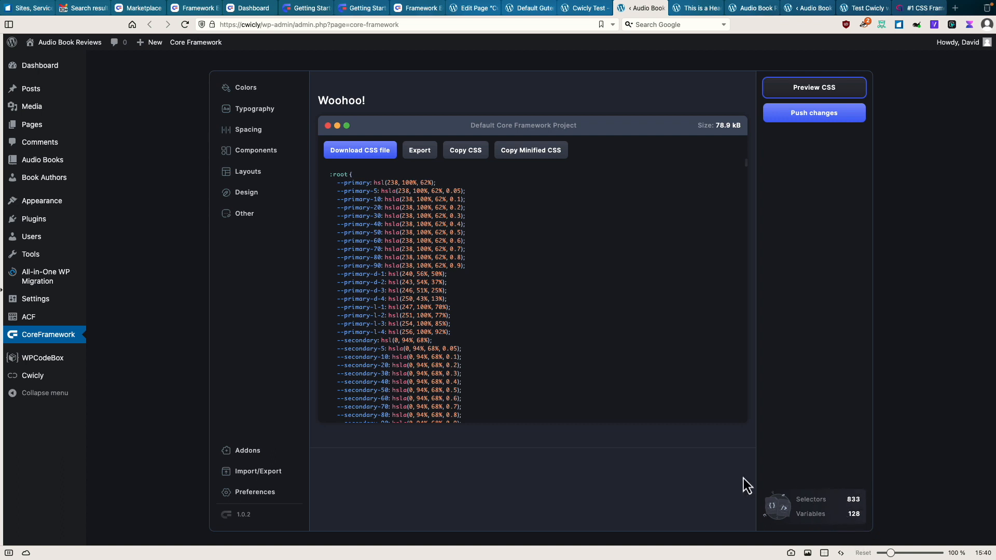
pyautogui.click(464, 156)
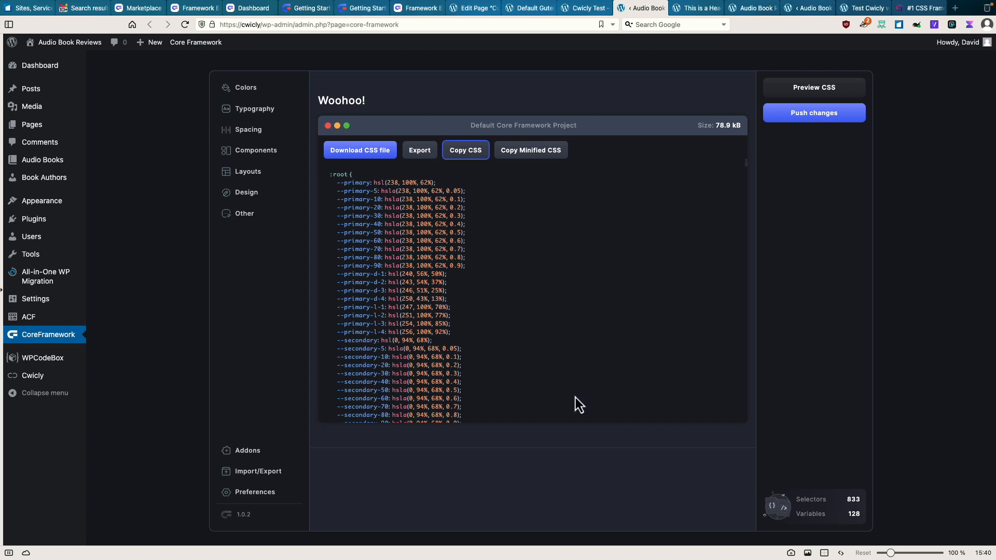
pyautogui.click(580, 9)
pyautogui.click(474, 8)
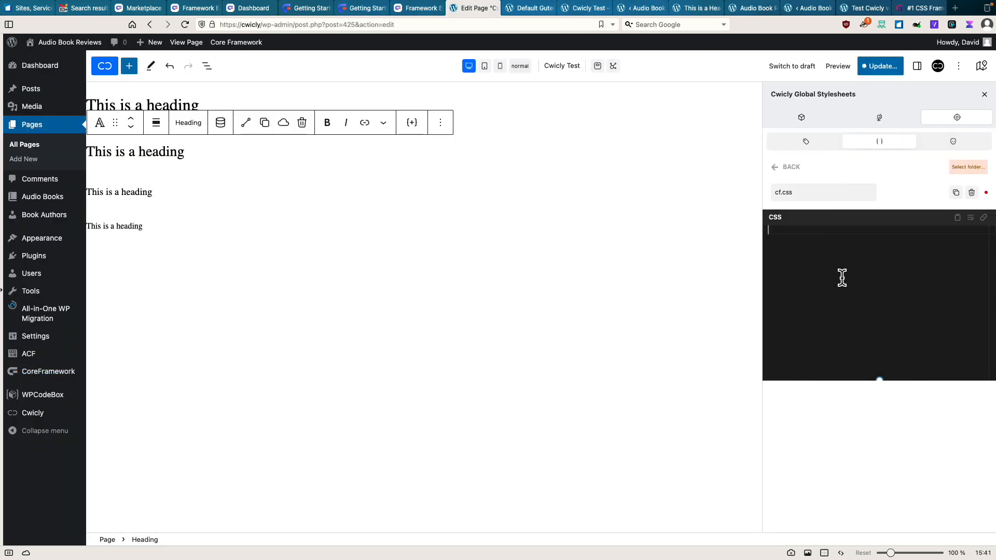
pyautogui.press('super+v')
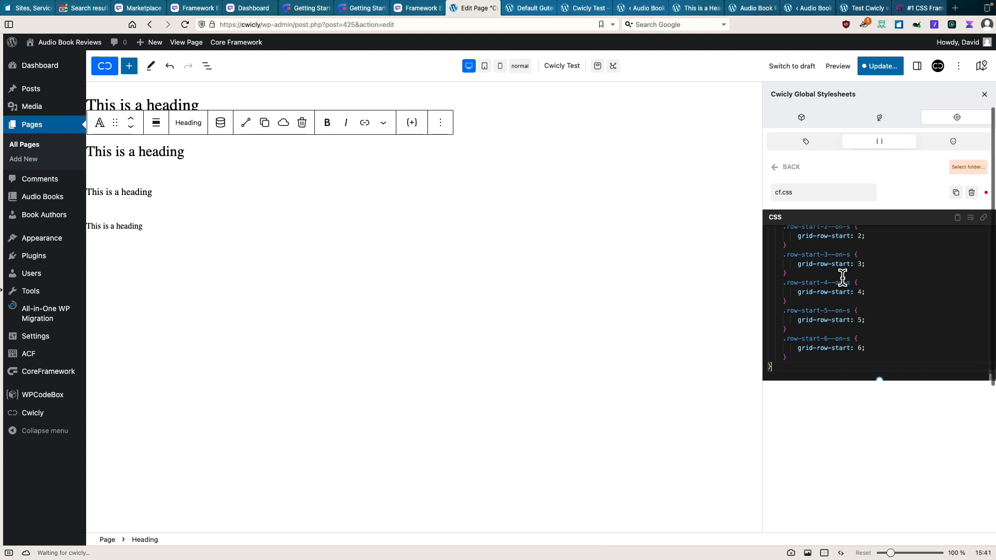
# Enable the cf.css stylesheet and save it together with the Cwicly Test page.
pyautogui.click(986, 193)
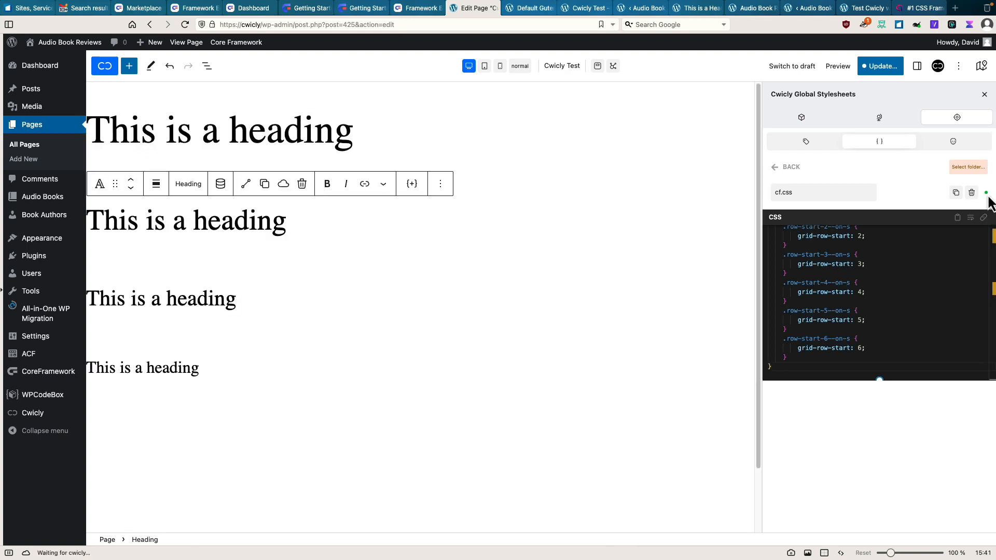
pyautogui.click(884, 71)
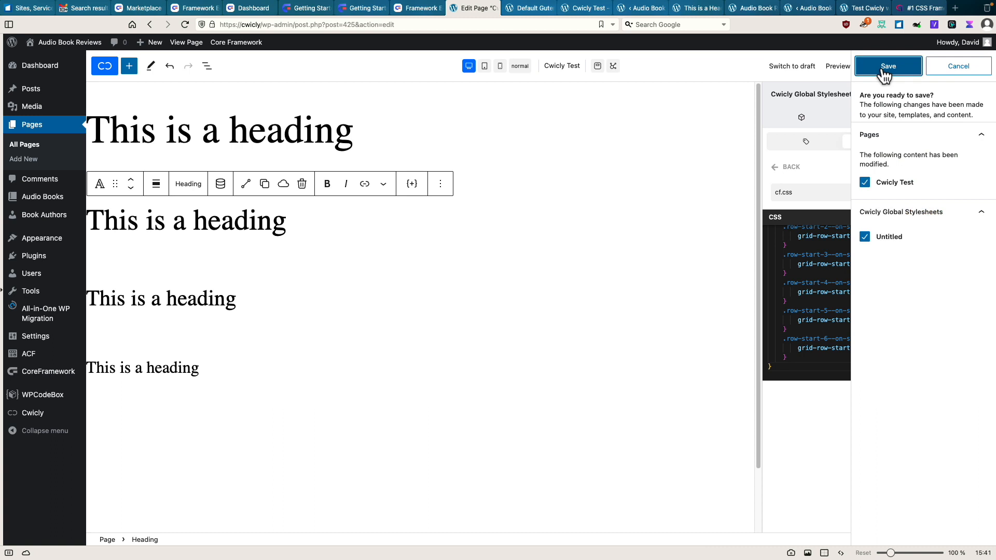
pyautogui.click(884, 72)
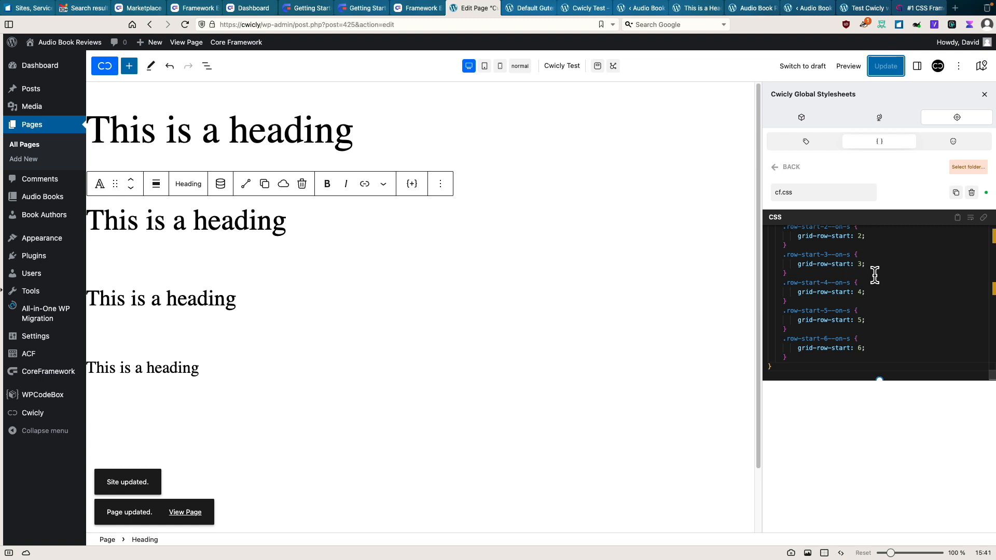
pyautogui.click(374, 141)
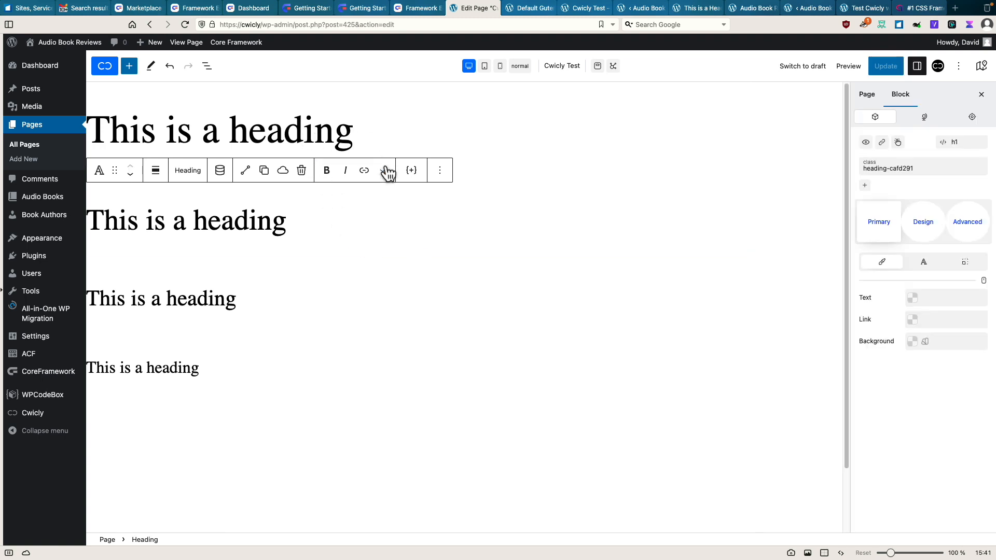
pyautogui.rightClick(208, 213)
pyautogui.click(194, 161)
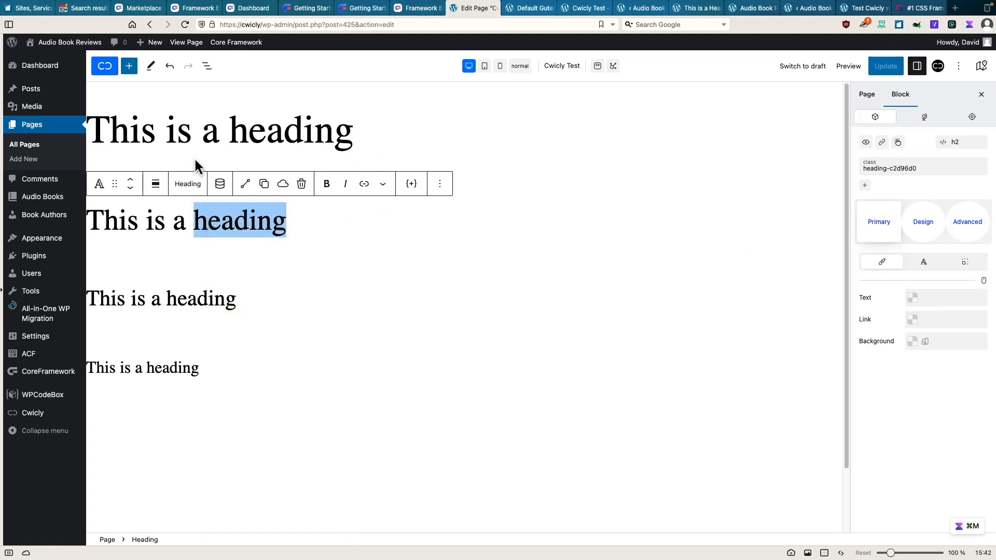
# Set the padding on all sides and the upper margin of the h1 heading to 0.
pyautogui.click(216, 145)
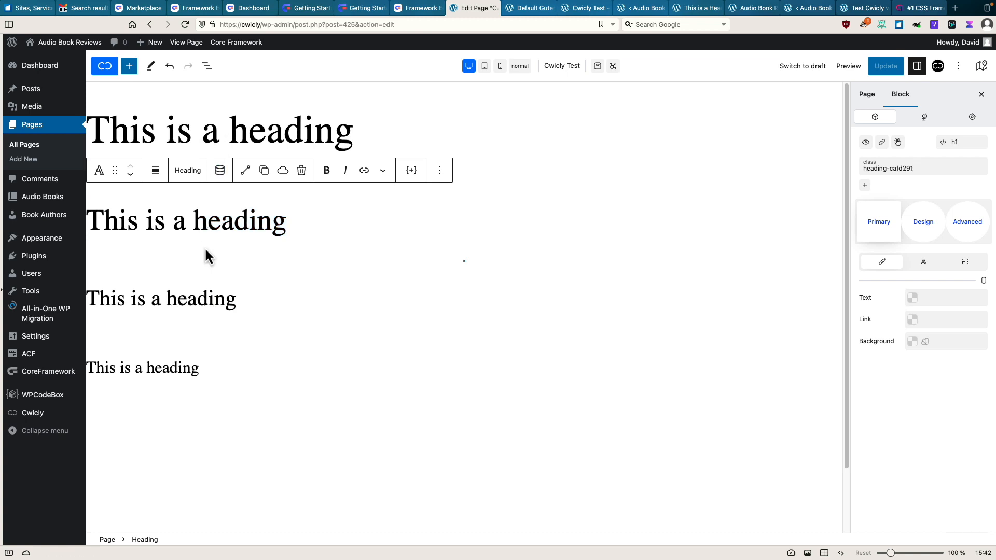
pyautogui.click(260, 297)
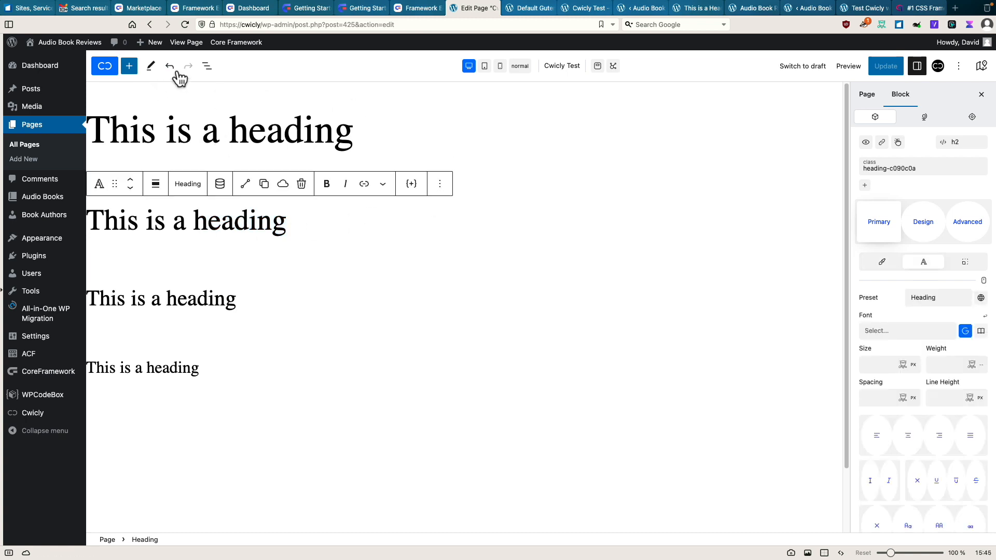
pyautogui.click(207, 66)
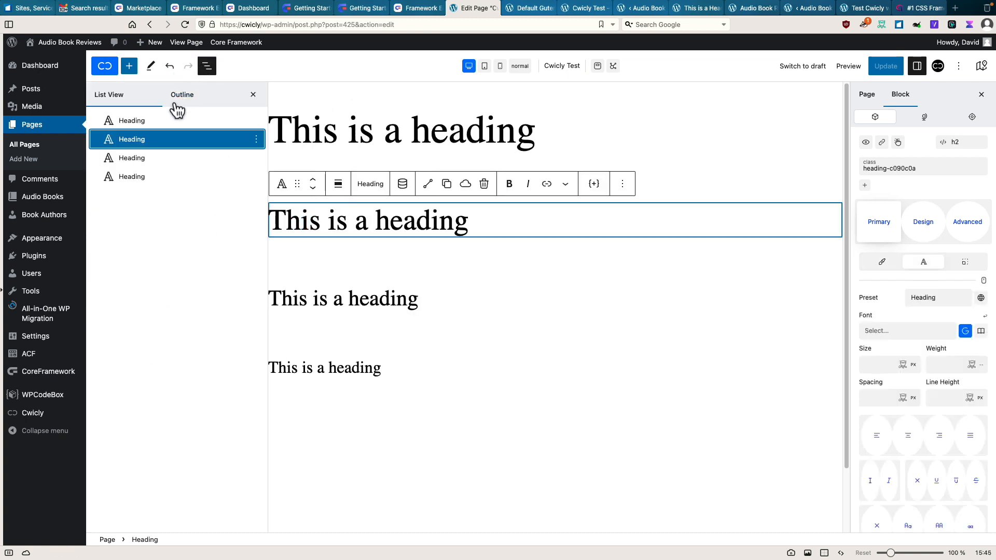
pyautogui.click(156, 120)
pyautogui.click(151, 144)
pyautogui.click(163, 125)
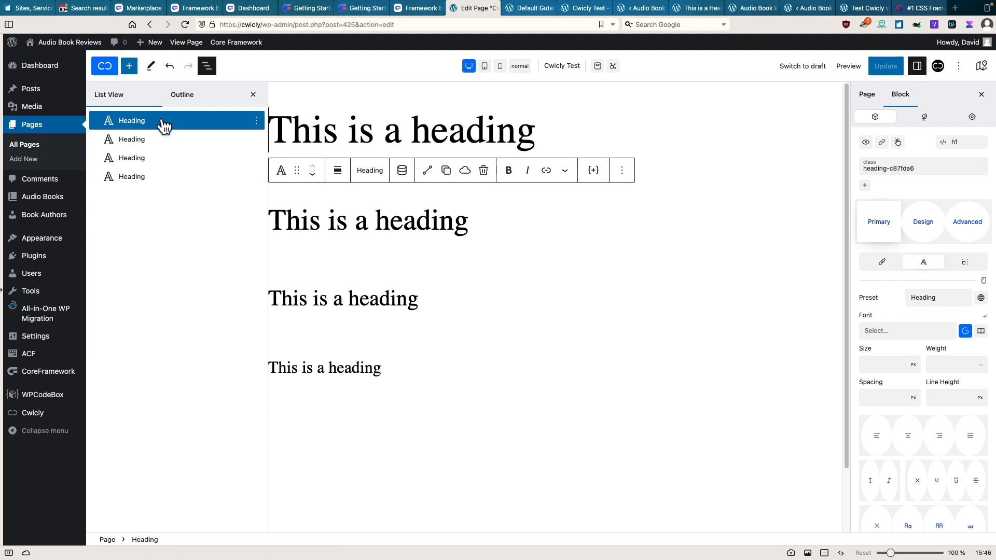
pyautogui.click(890, 365)
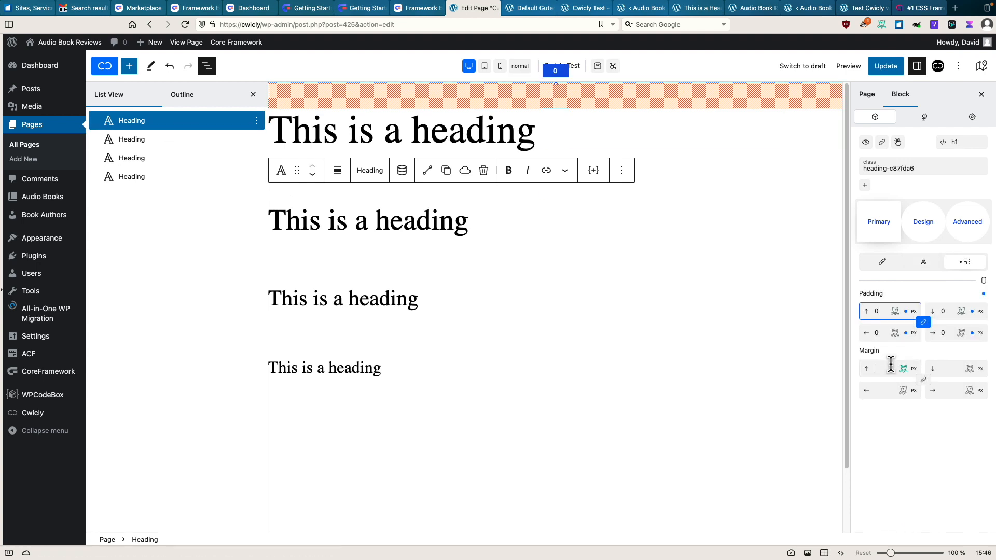
pyautogui.write('0')
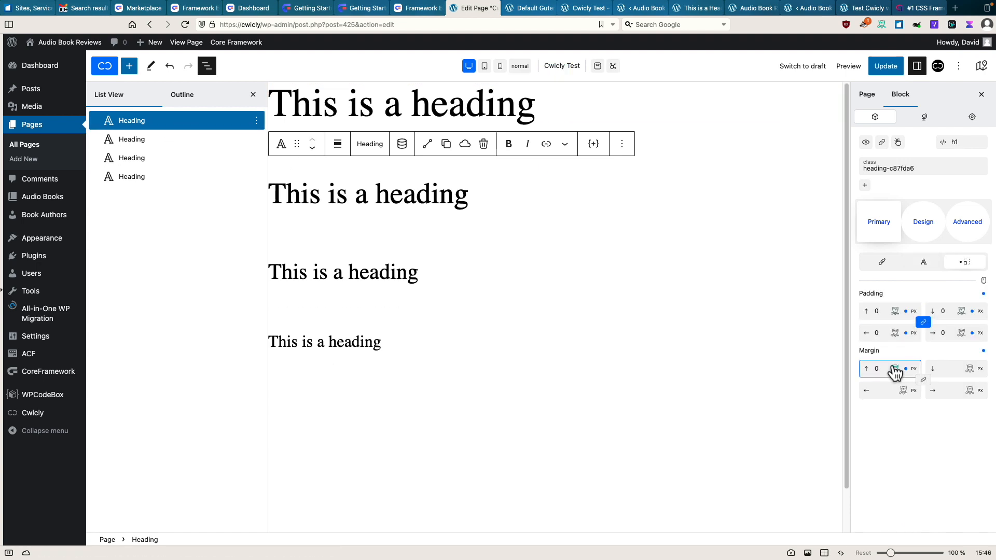
# Set the upper margin and all padding of the h2 heading to 0.
pyautogui.click(481, 193)
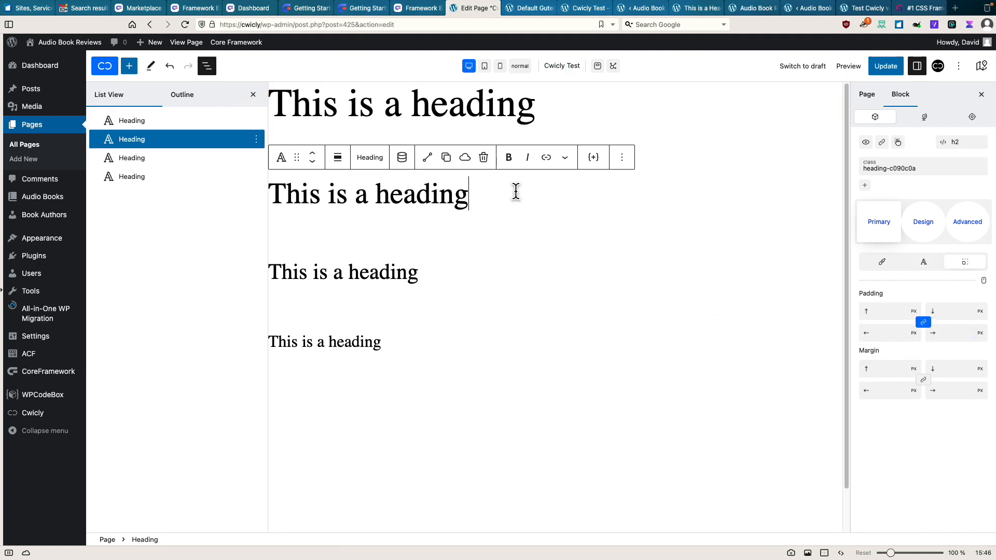
pyautogui.click(888, 365)
pyautogui.write('0')
pyautogui.click(885, 332)
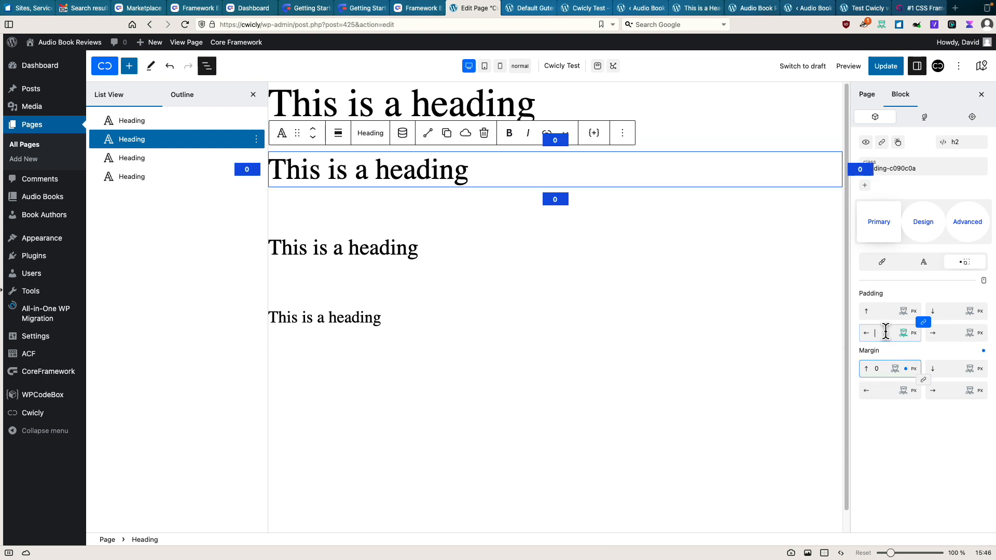
pyautogui.write('0')
# Set the padding and margins on all sides of the h3 heading to 0.
pyautogui.click(447, 247)
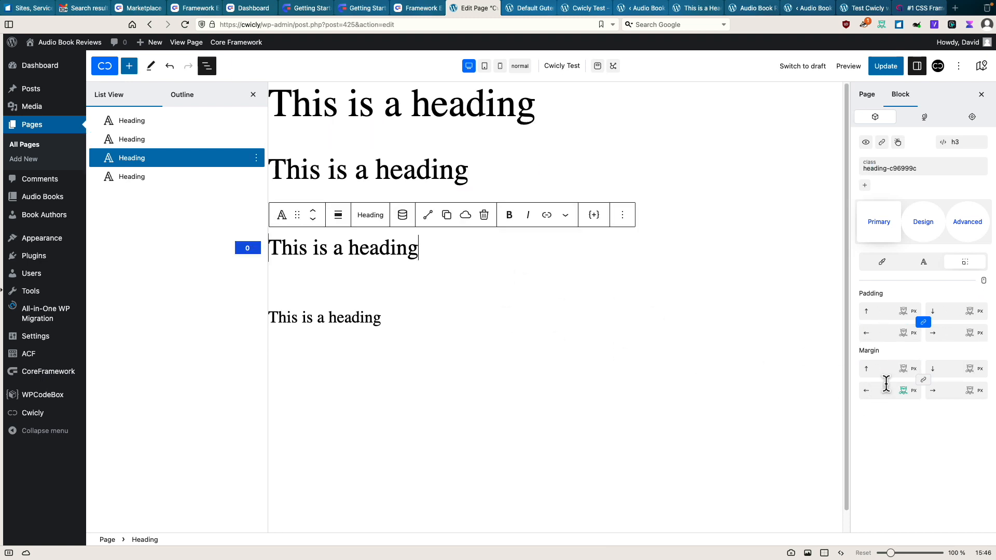
pyautogui.click(885, 371)
pyautogui.write('0')
pyautogui.click(882, 311)
pyautogui.write('0')
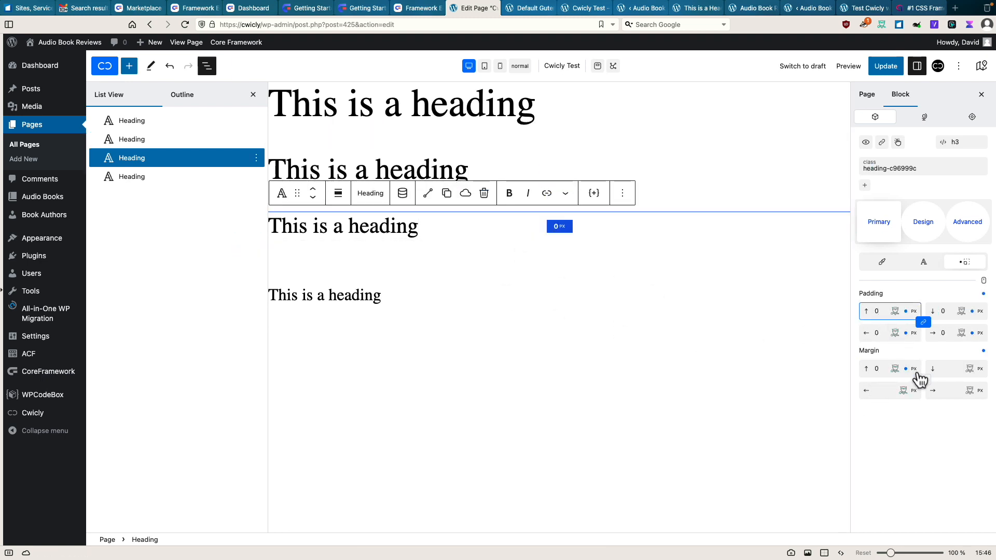
pyautogui.click(937, 371)
pyautogui.write('0')
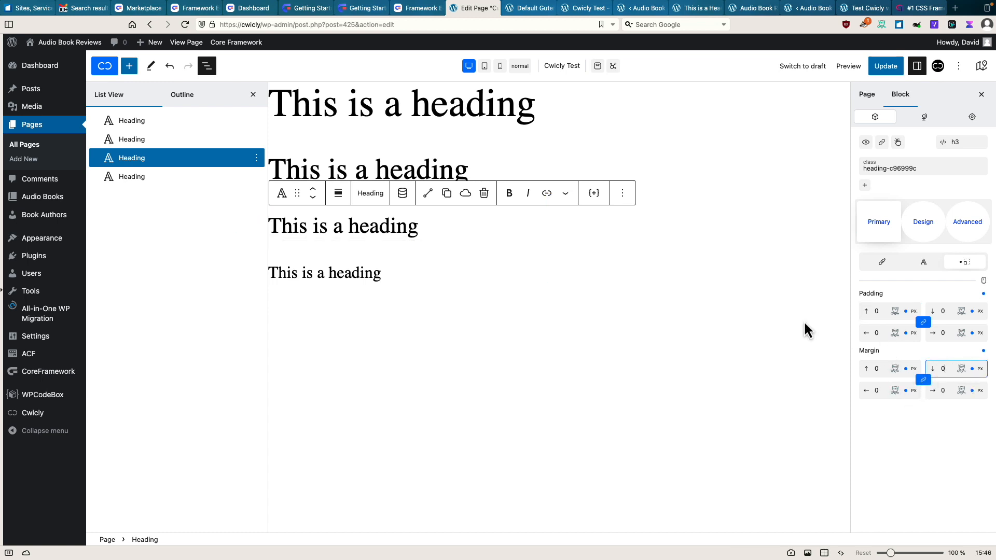
# Link the margins of the h2 and h1 headings and set them to 0 on all sides.
pyautogui.click(428, 167)
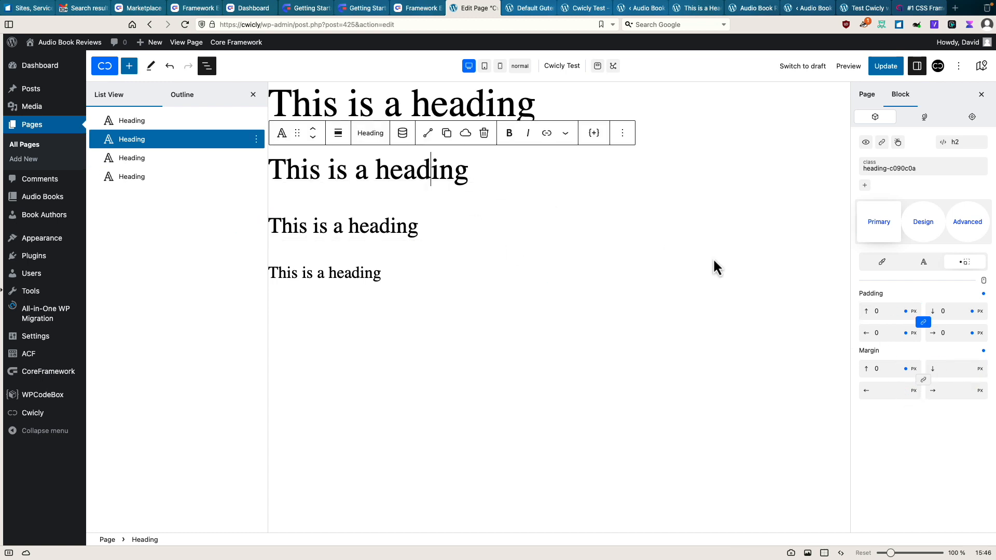
pyautogui.click(941, 370)
pyautogui.click(924, 380)
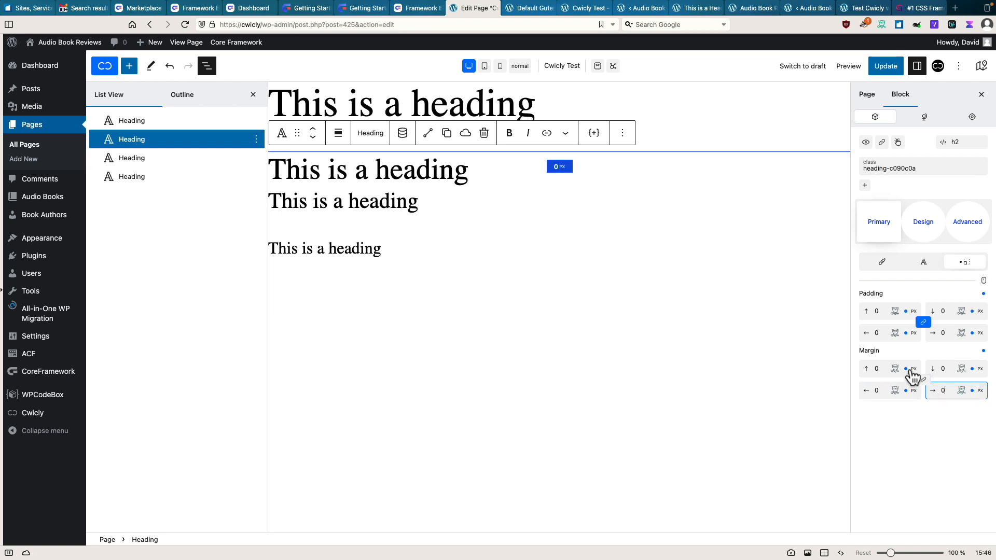
pyautogui.click(401, 104)
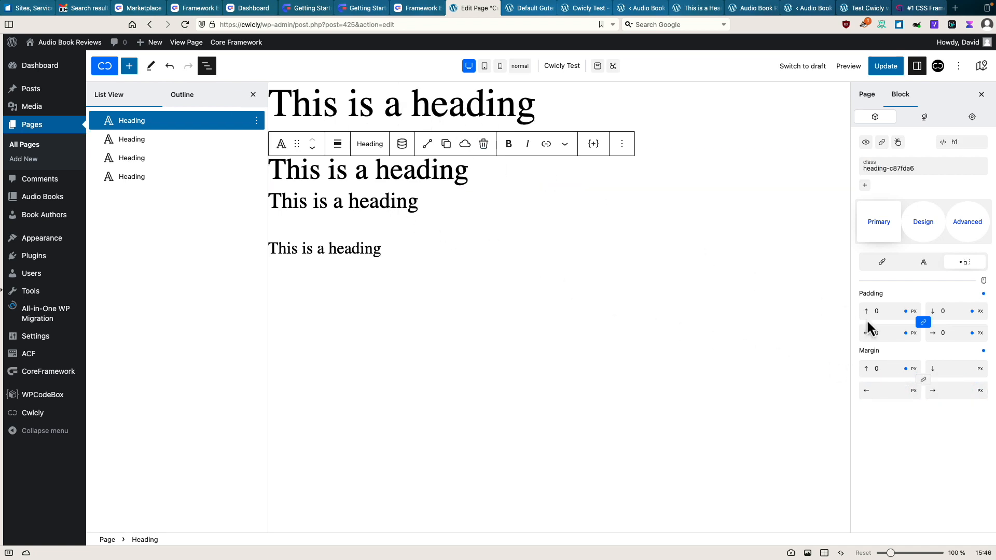
pyautogui.click(923, 381)
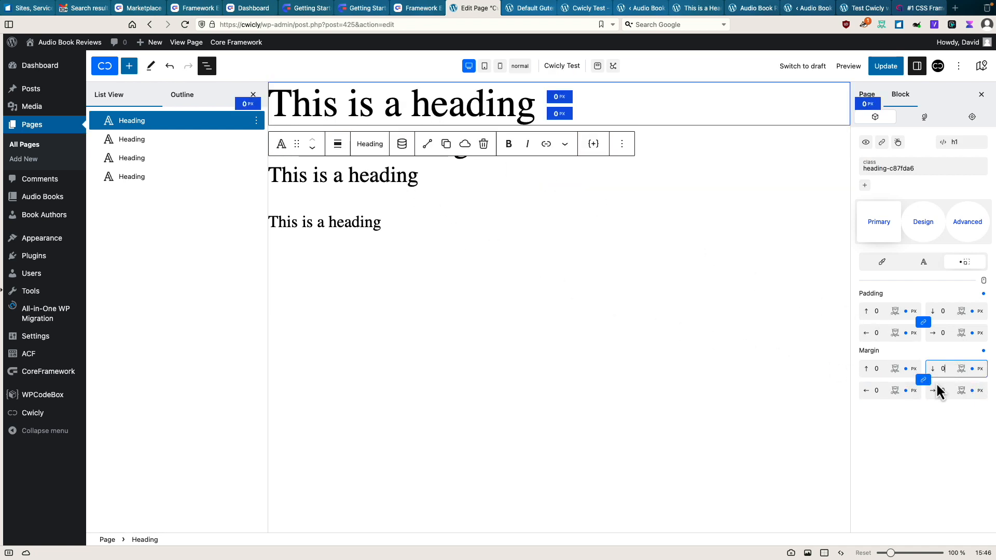
# Set the margins and padding on all sides of the h4 heading to 0.
pyautogui.click(335, 221)
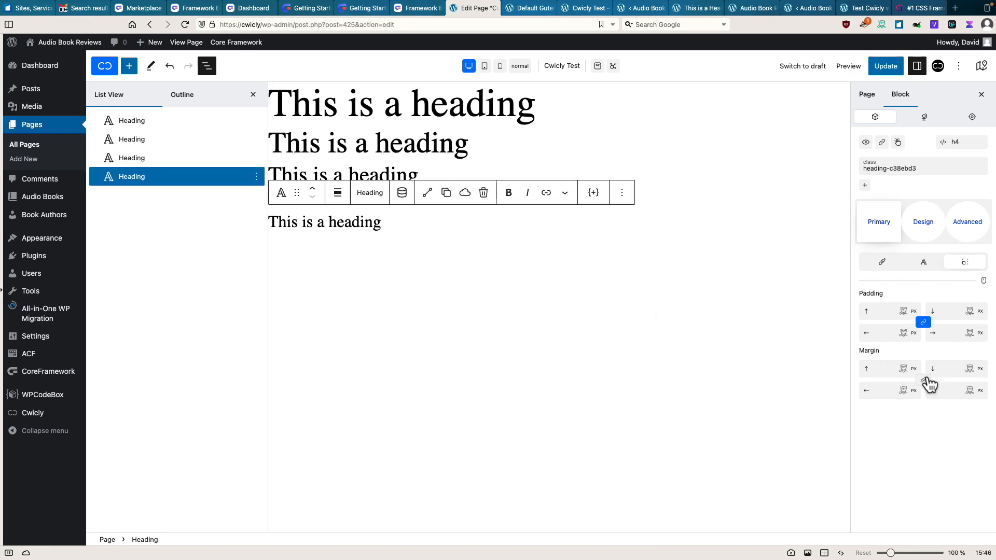
pyautogui.click(886, 369)
pyautogui.write('0')
pyautogui.click(883, 335)
pyautogui.write('0')
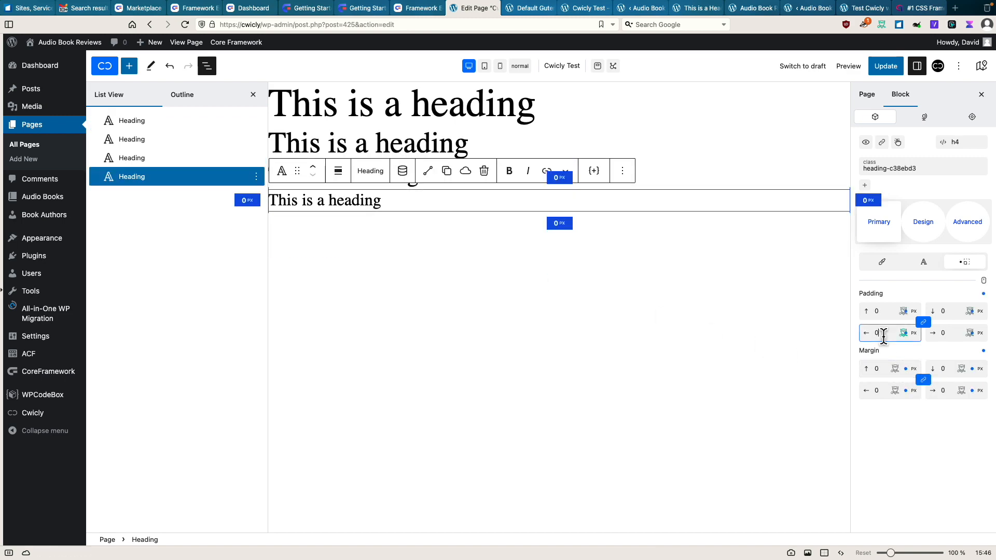
# Update the Cwicly Test page and compare its headings in the editor with those on the live page.
pyautogui.click(615, 355)
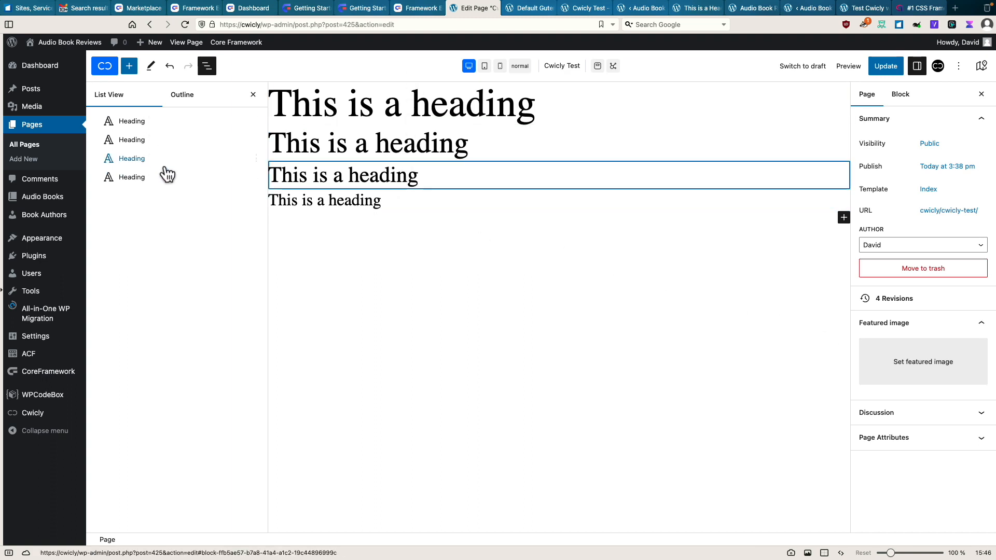
pyautogui.click(882, 66)
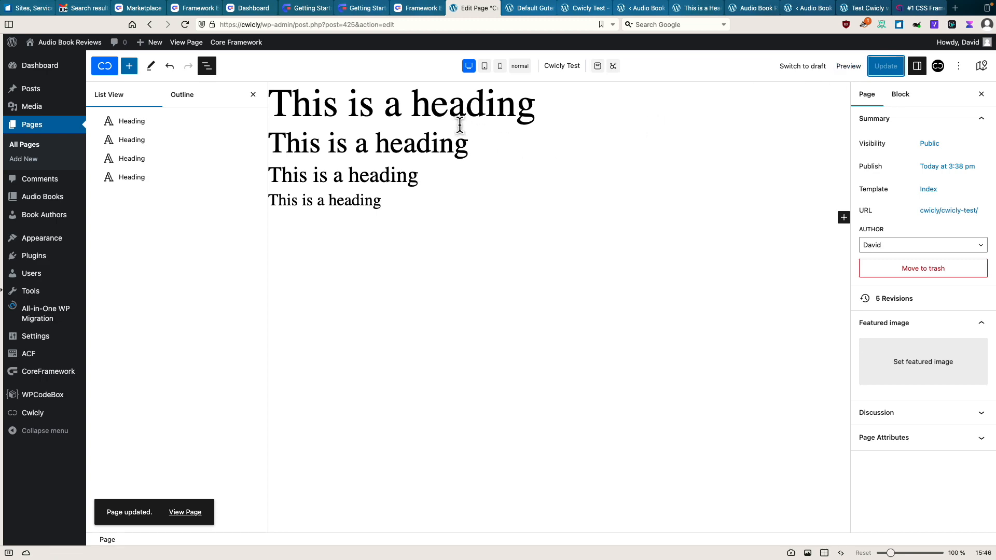
pyautogui.click(575, 7)
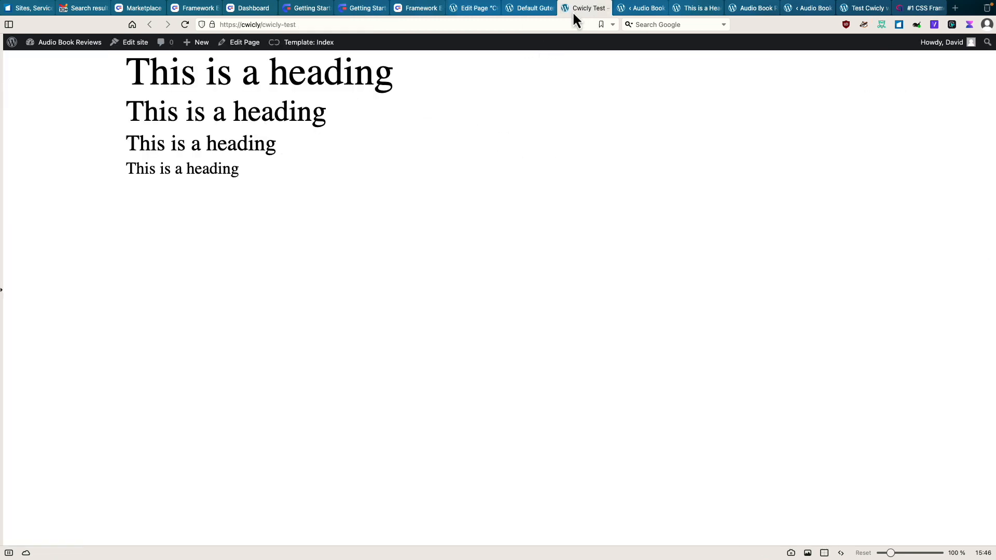
pyautogui.hotkey('ctrl', 'shift', 'Tab')
pyautogui.click(253, 95)
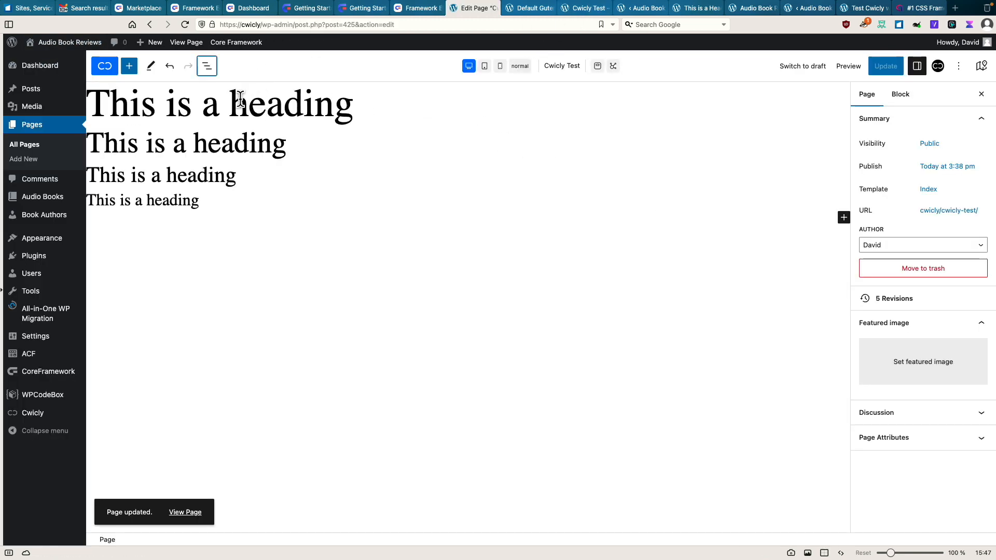
pyautogui.click(591, 10)
pyautogui.click(471, 9)
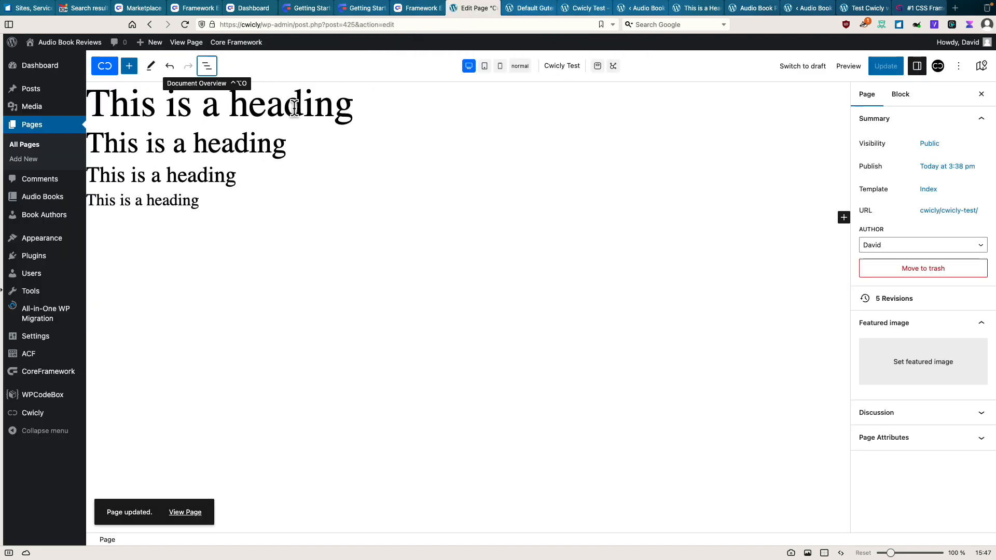
pyautogui.click(589, 11)
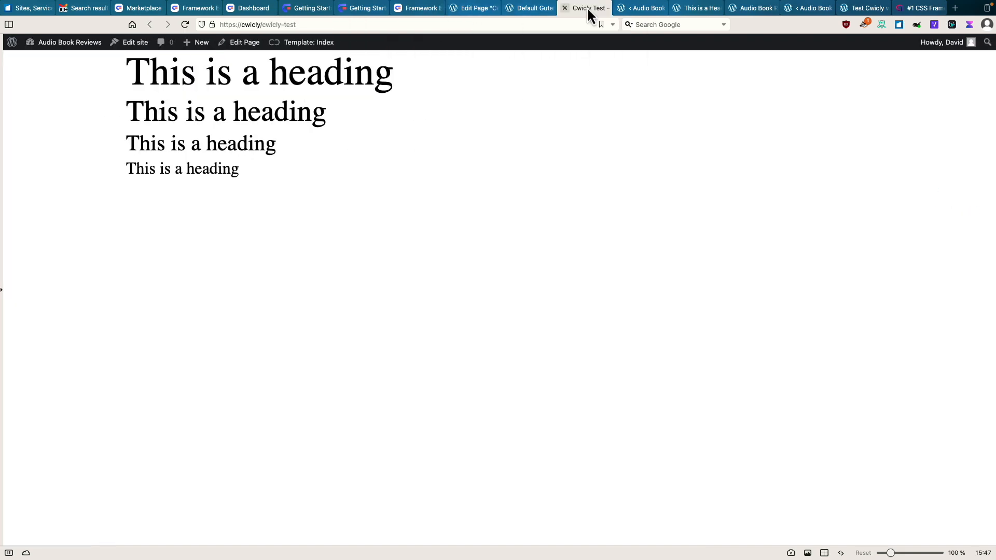
pyautogui.click(467, 9)
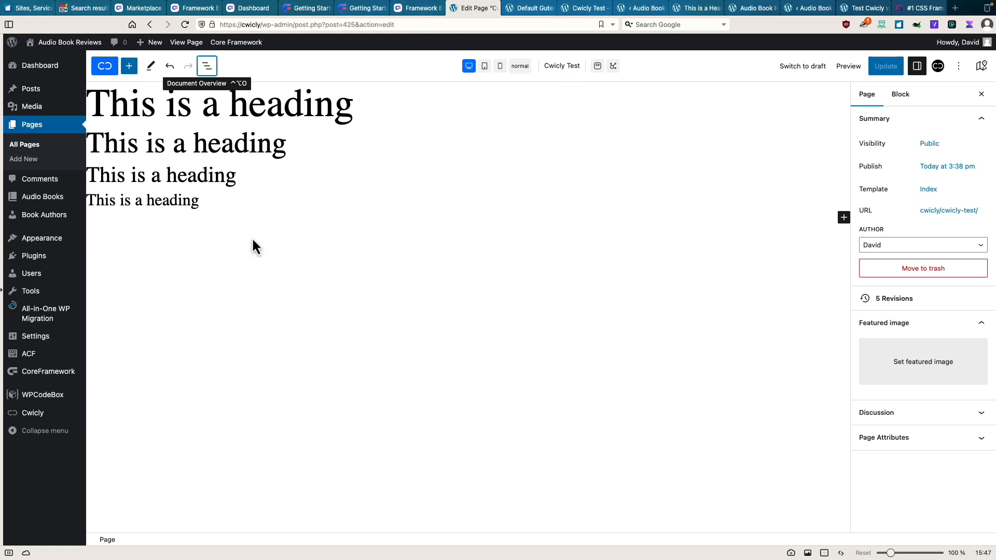
# Deactivate the Cwicly plugin and activate the Bricks theme.
pyautogui.click(47, 259)
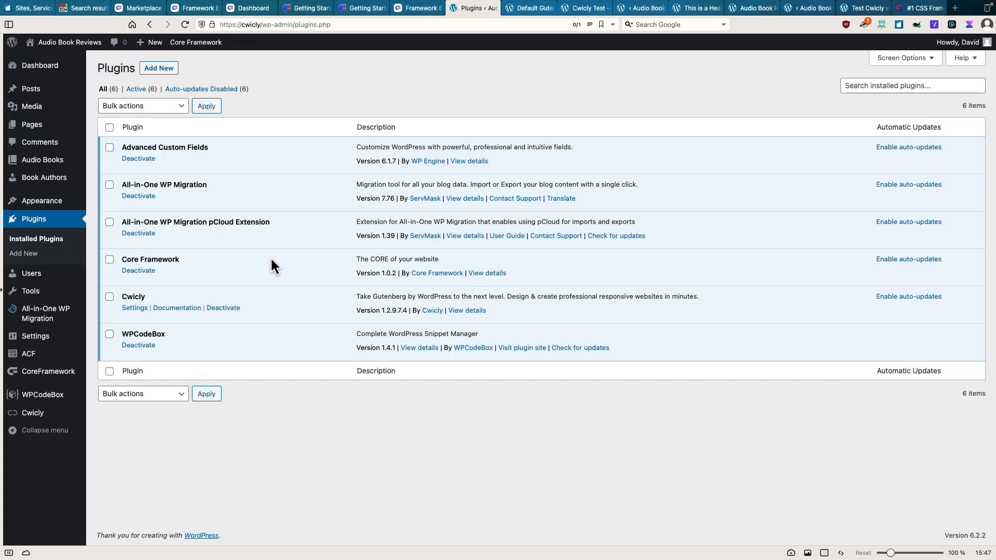
pyautogui.click(224, 308)
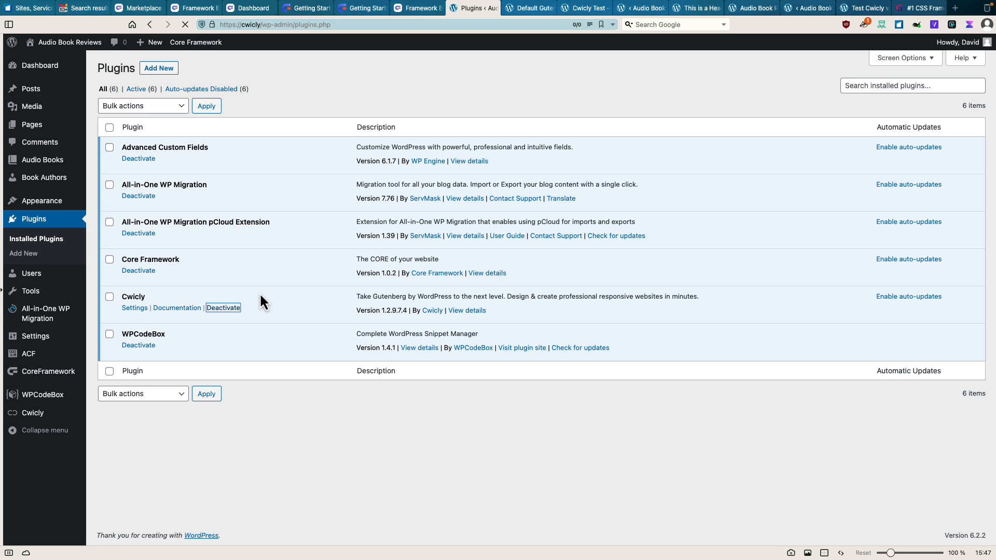
pyautogui.moveTo(62, 201)
pyautogui.click(114, 204)
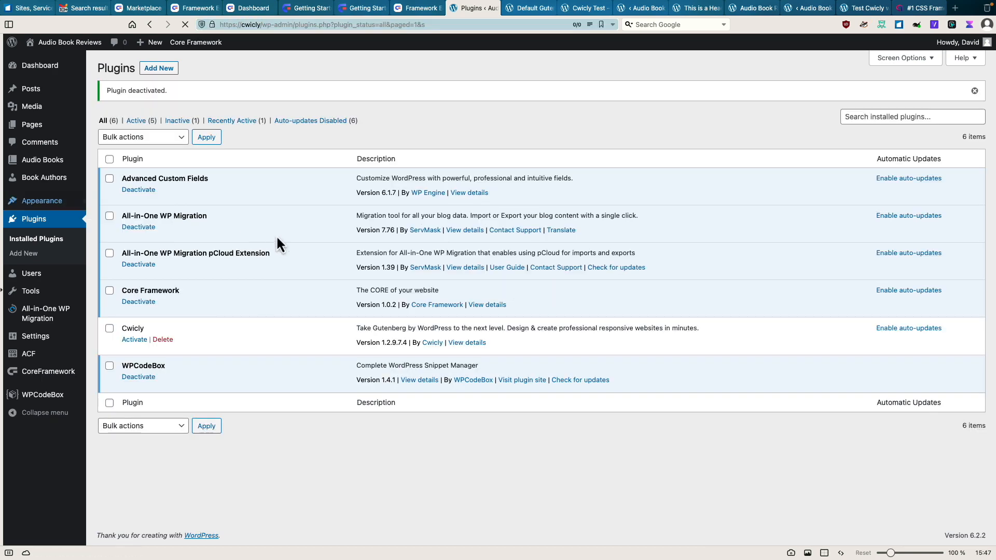
pyautogui.click(441, 248)
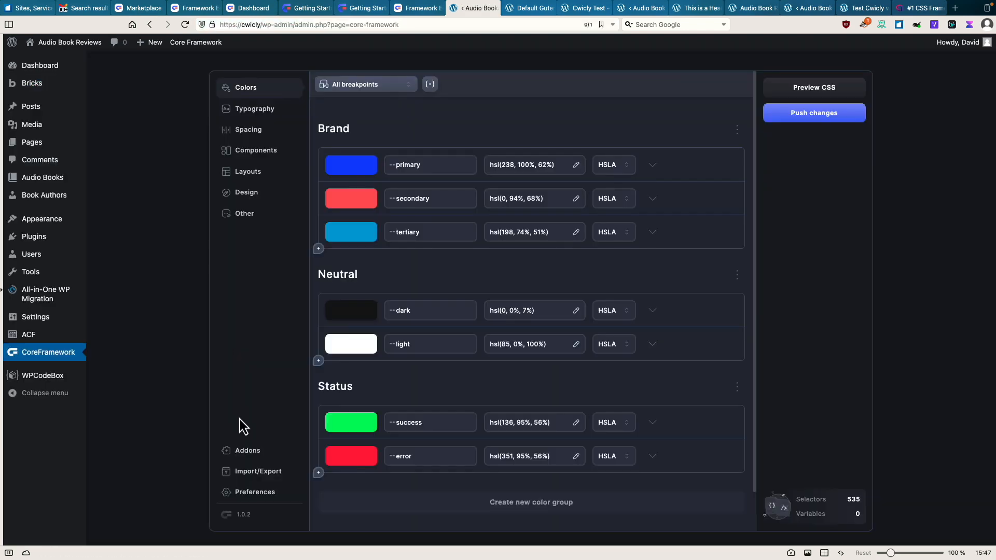
# Enable the Bricks addon in the Core Framework settings and push the changes to the site.
pyautogui.click(251, 457)
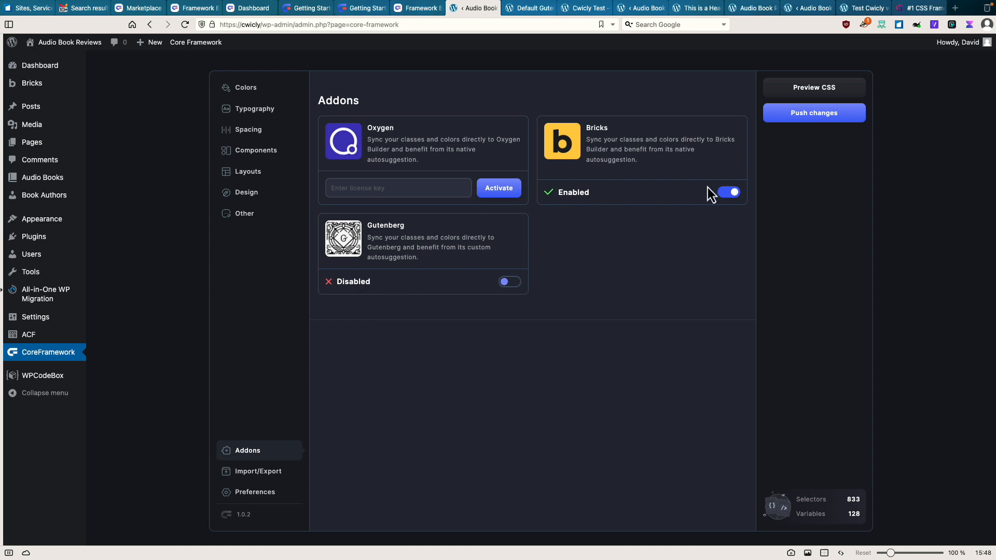
pyautogui.click(814, 115)
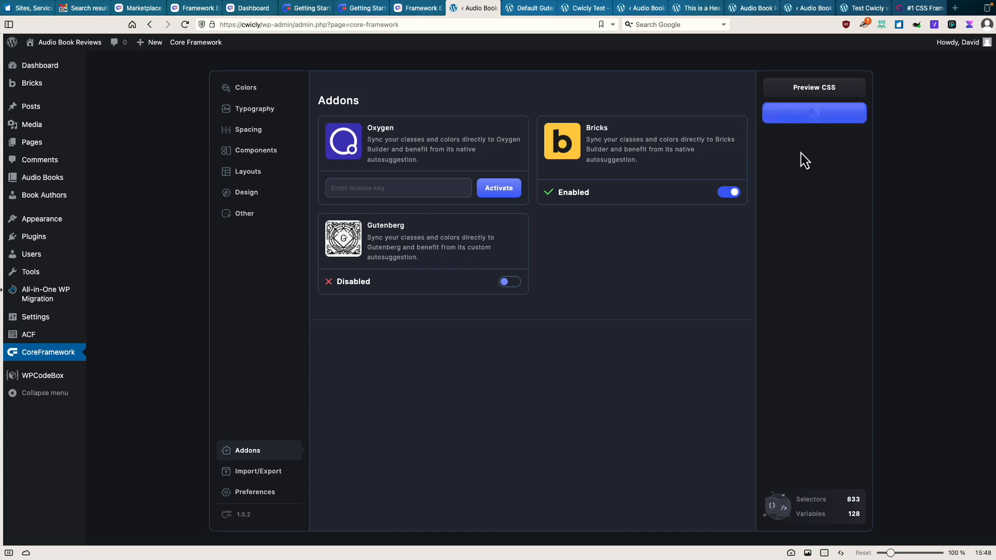
# Publish a new page titled "This is a Bricks Page" and open it in the Bricks builder.
pyautogui.moveTo(32, 142)
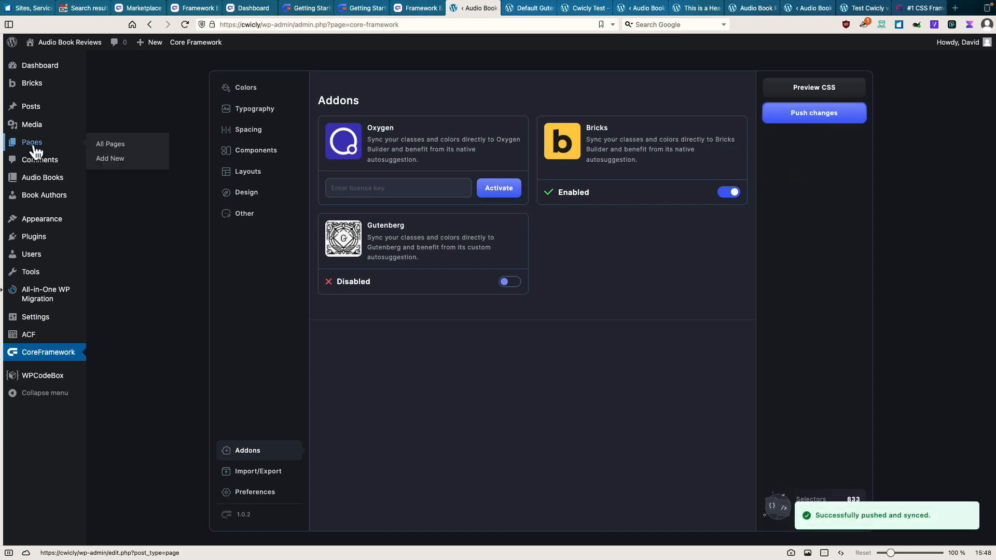
pyautogui.click(109, 160)
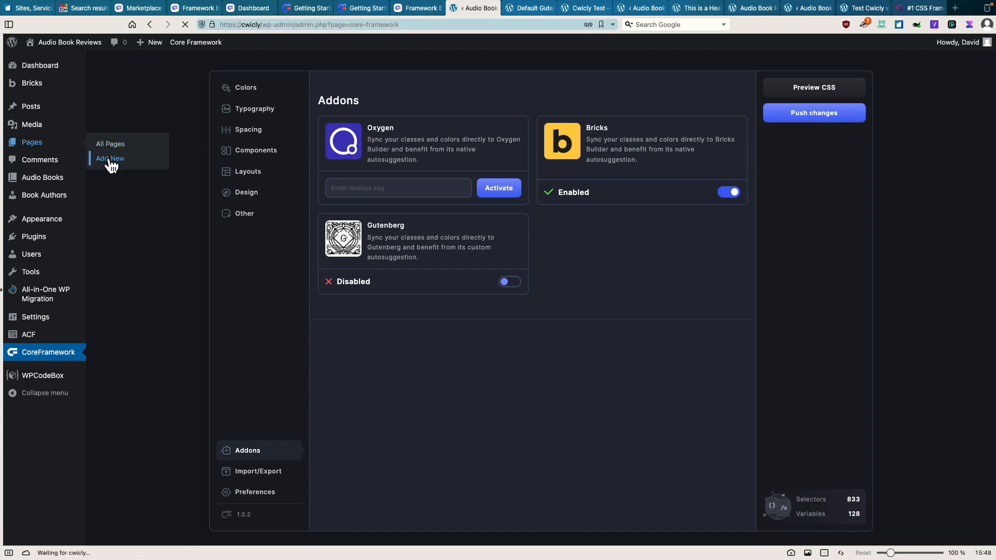
pyautogui.write('This is a Bricks Page')
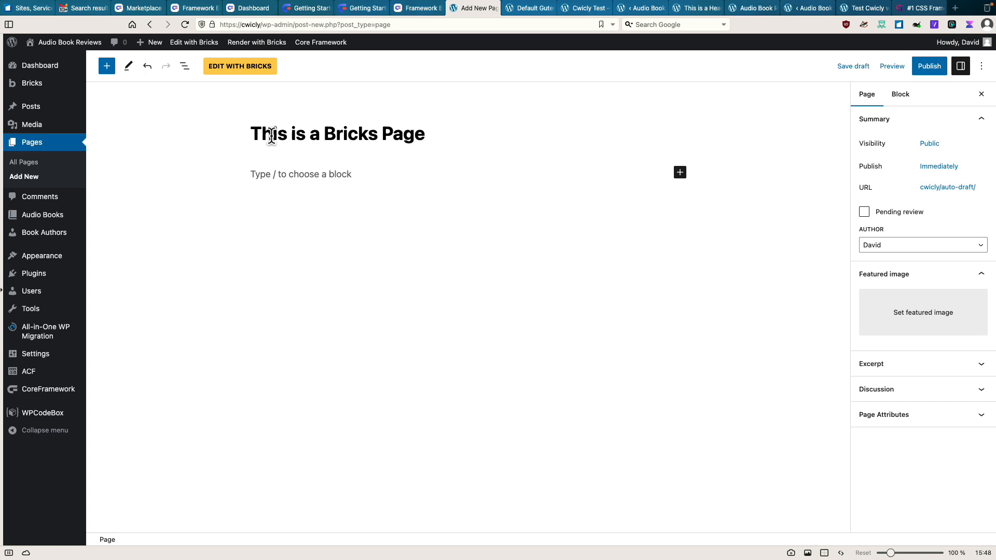
pyautogui.click(931, 68)
pyautogui.click(880, 71)
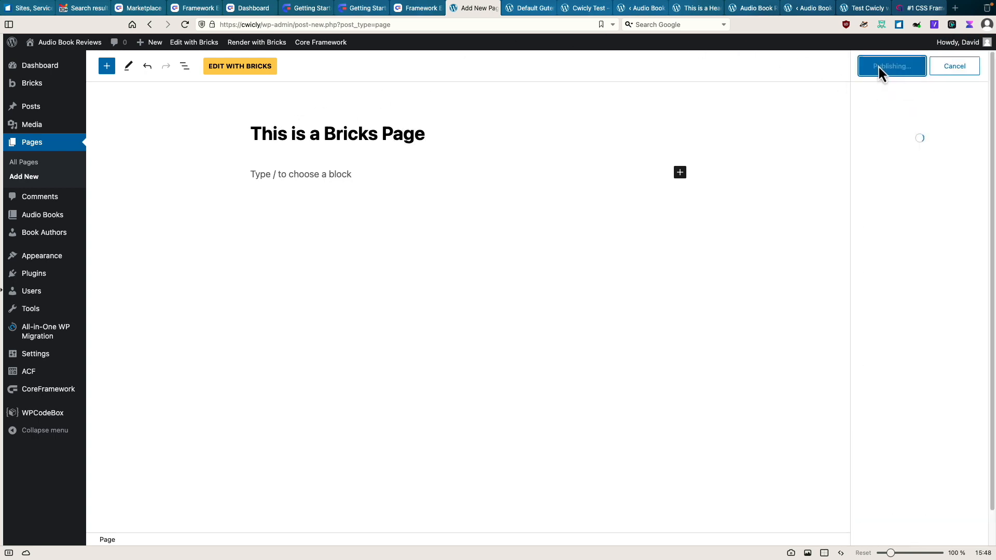
pyautogui.click(243, 71)
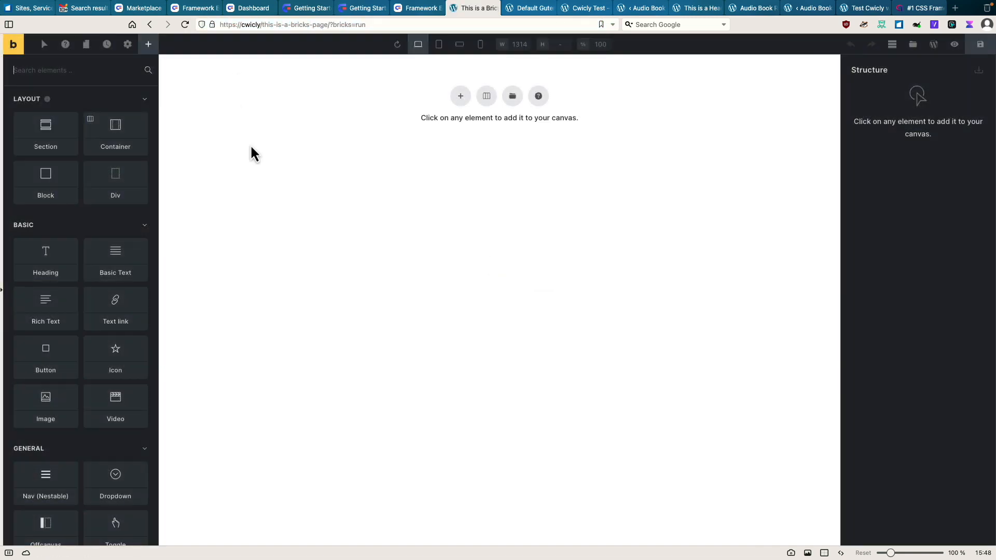
# Add a Container to the blank canvas and insert a Heading element inside it.
pyautogui.click(128, 141)
pyautogui.click(296, 82)
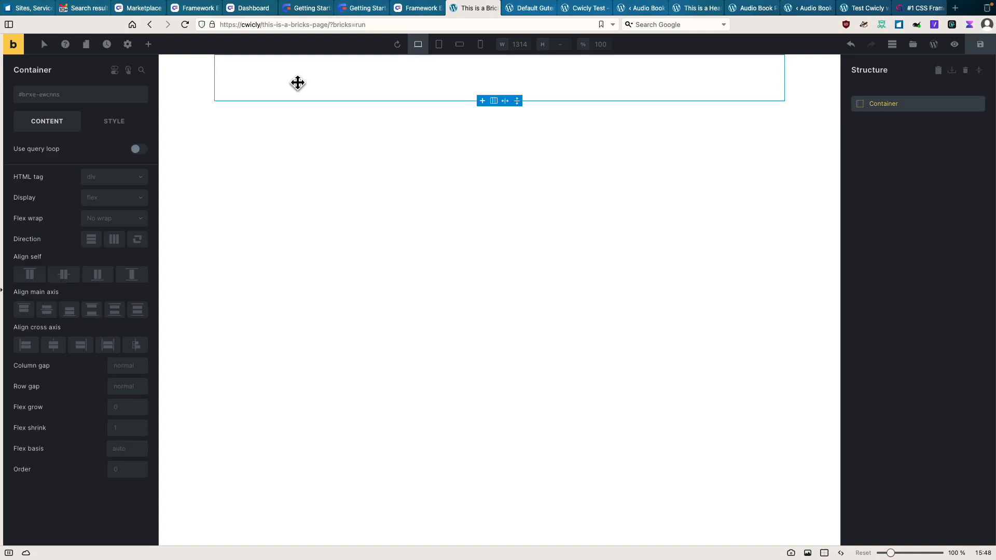
pyautogui.click(62, 256)
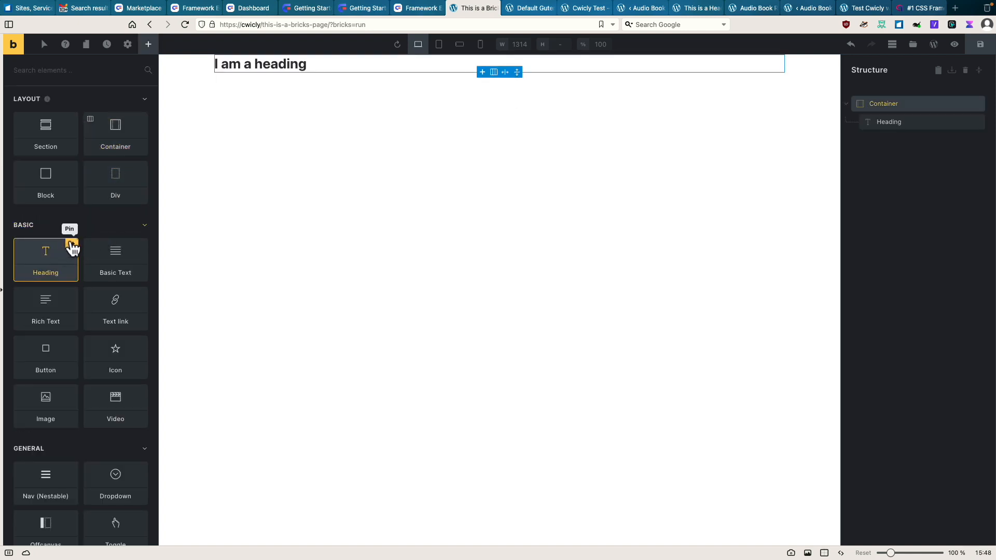
pyautogui.click(324, 63)
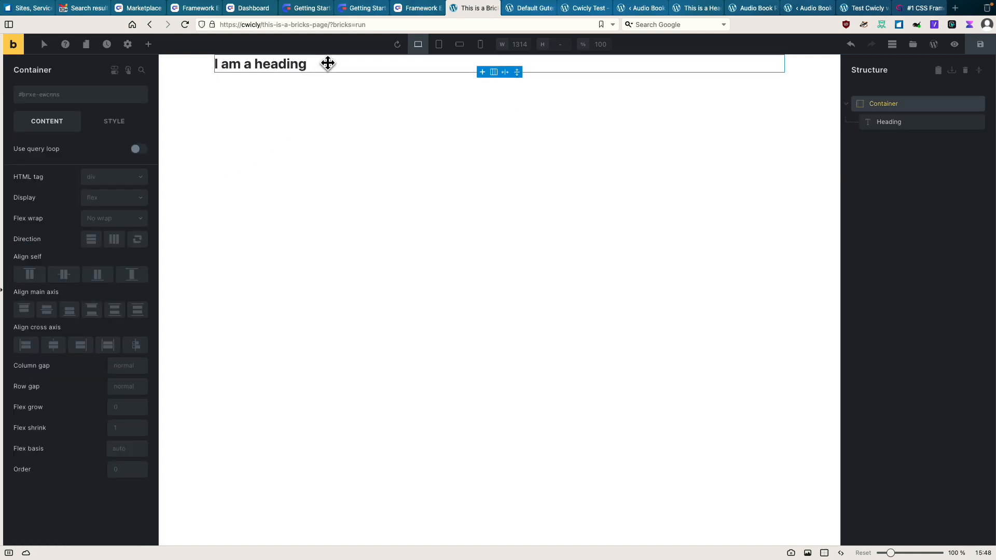
# Duplicate the Heading element until the container holds four headings.
pyautogui.click(952, 124)
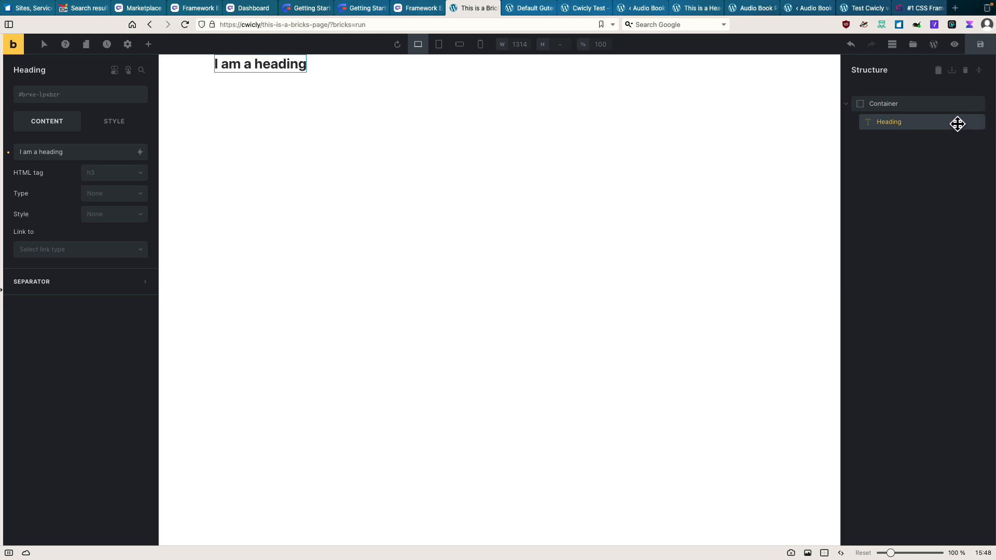
pyautogui.rightClick(957, 124)
pyautogui.click(915, 167)
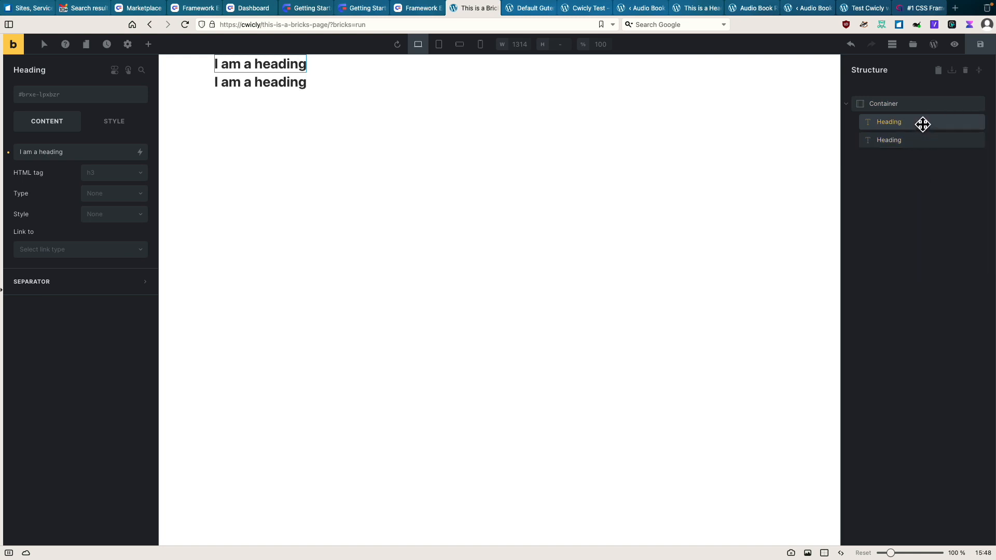
pyautogui.rightClick(918, 141)
pyautogui.click(916, 186)
pyautogui.rightClick(924, 159)
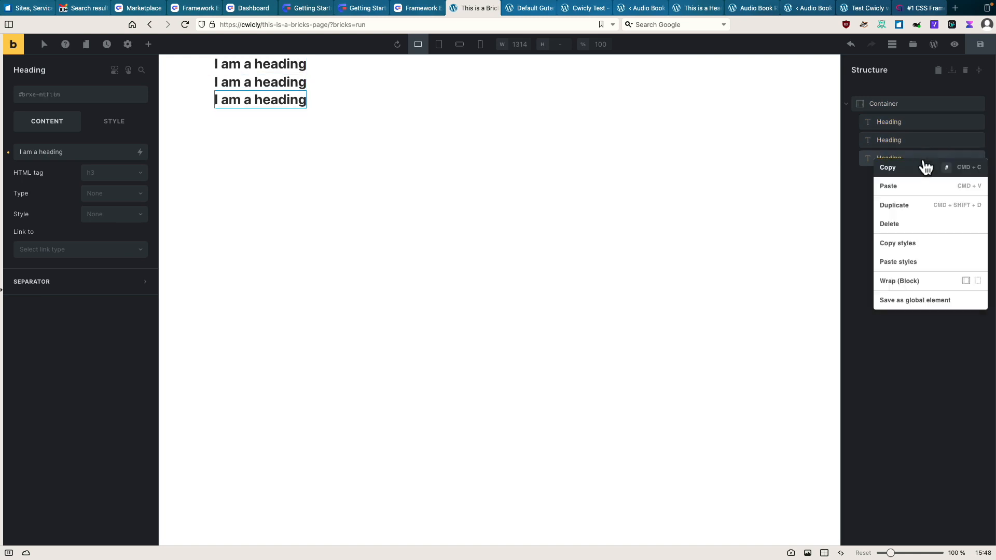
pyautogui.click(908, 205)
# Set the first heading's HTML tag to h1 and the second heading's to h2.
pyautogui.click(277, 64)
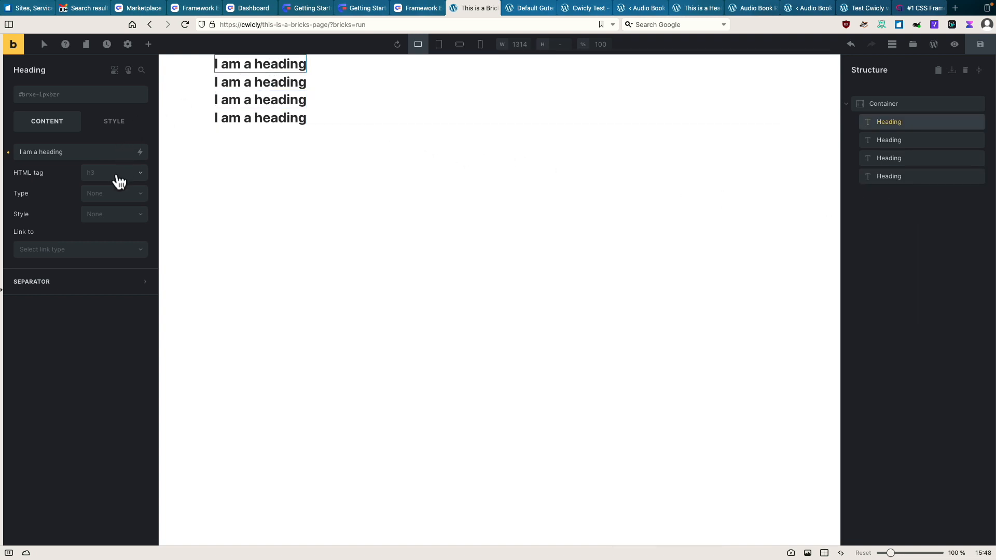
pyautogui.click(116, 177)
pyautogui.click(106, 190)
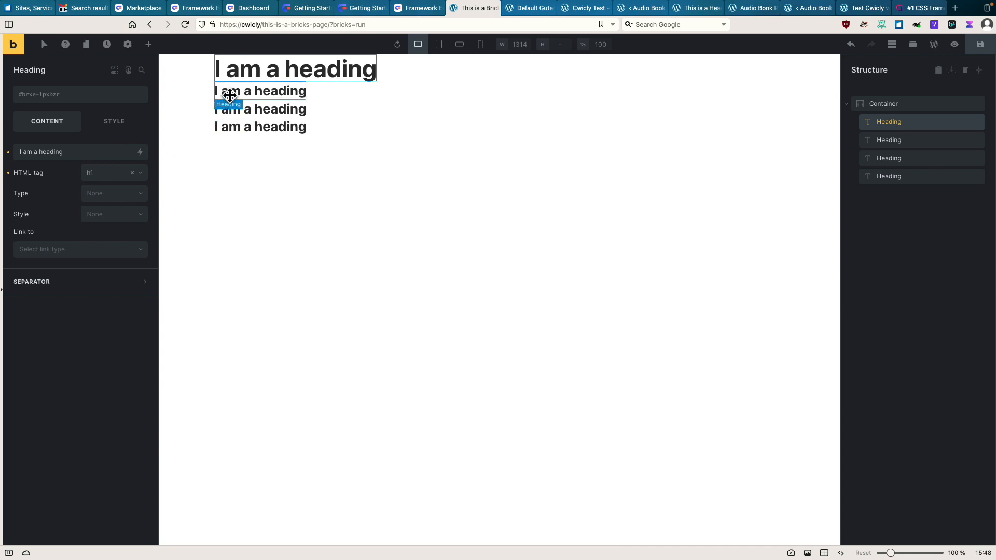
pyautogui.click(223, 92)
pyautogui.click(127, 176)
pyautogui.click(107, 208)
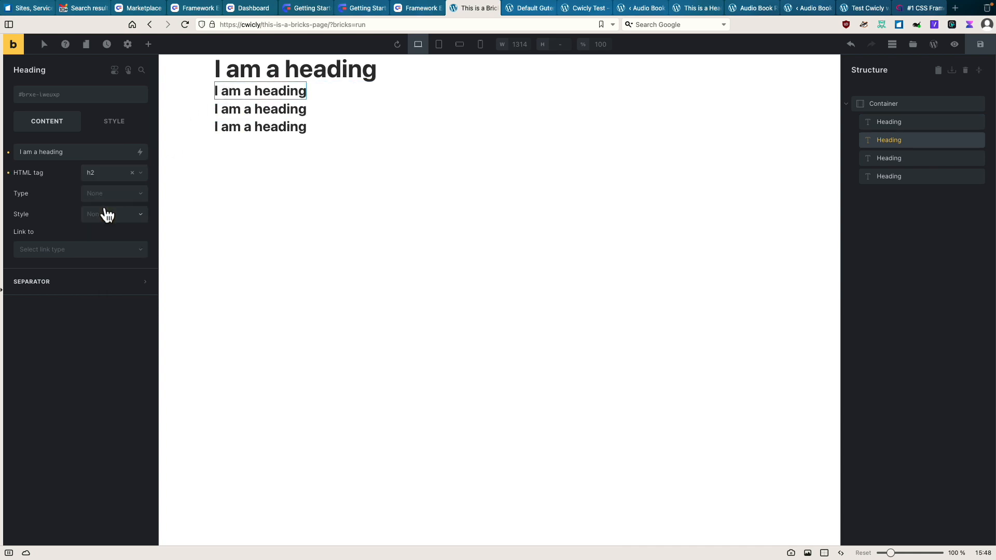
# Set the third heading's HTML tag to h3 and the fourth heading's to h4.
pyautogui.click(247, 114)
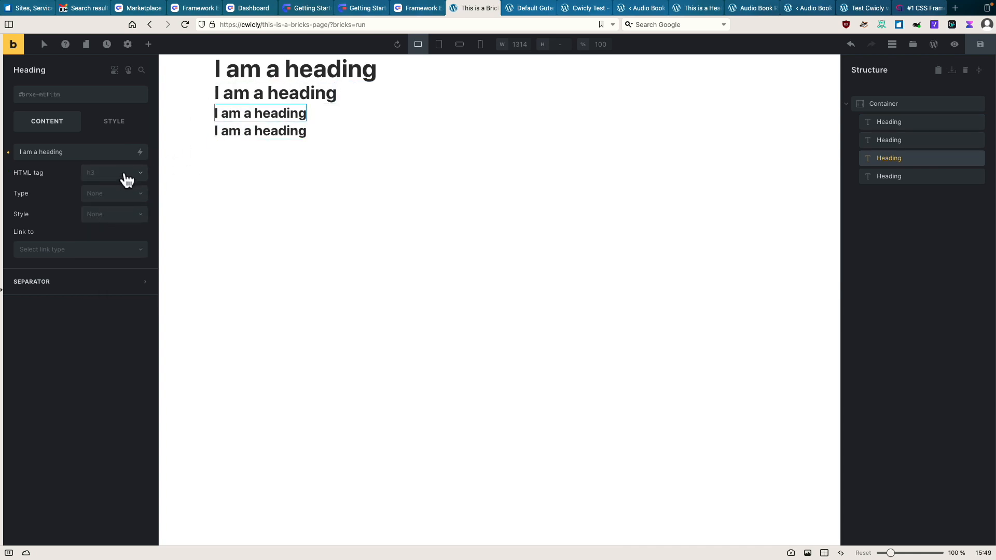
pyautogui.click(124, 177)
pyautogui.click(107, 223)
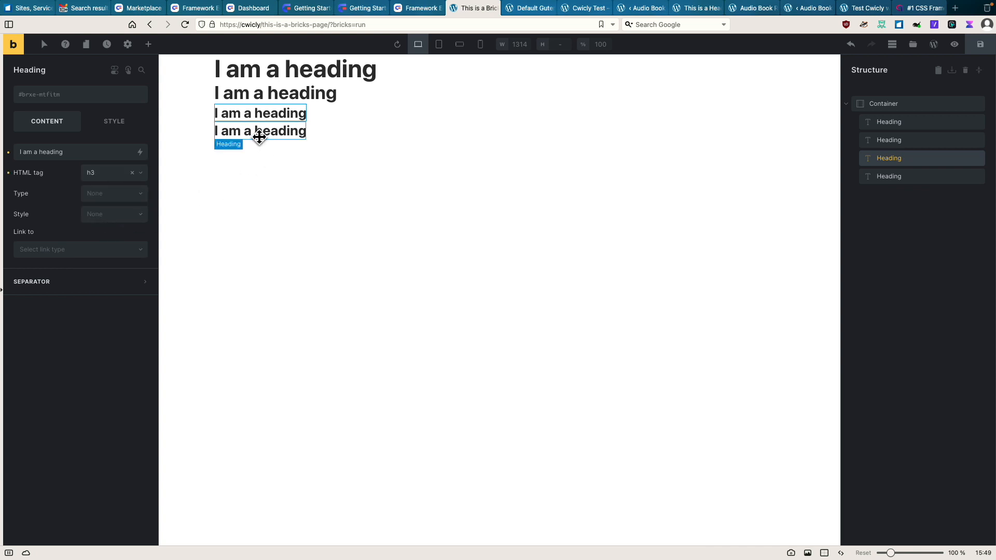
pyautogui.click(258, 134)
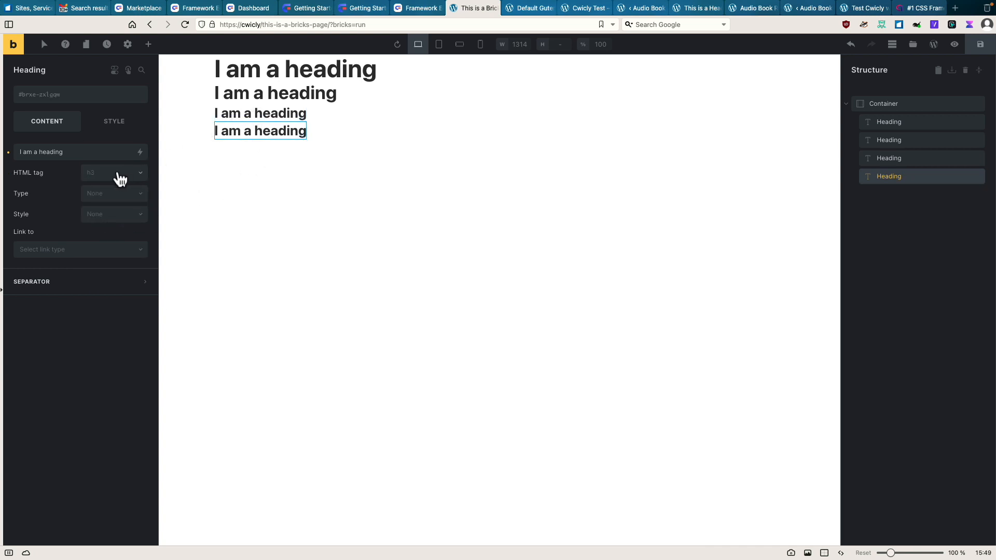
pyautogui.click(118, 176)
pyautogui.click(98, 224)
pyautogui.click(135, 179)
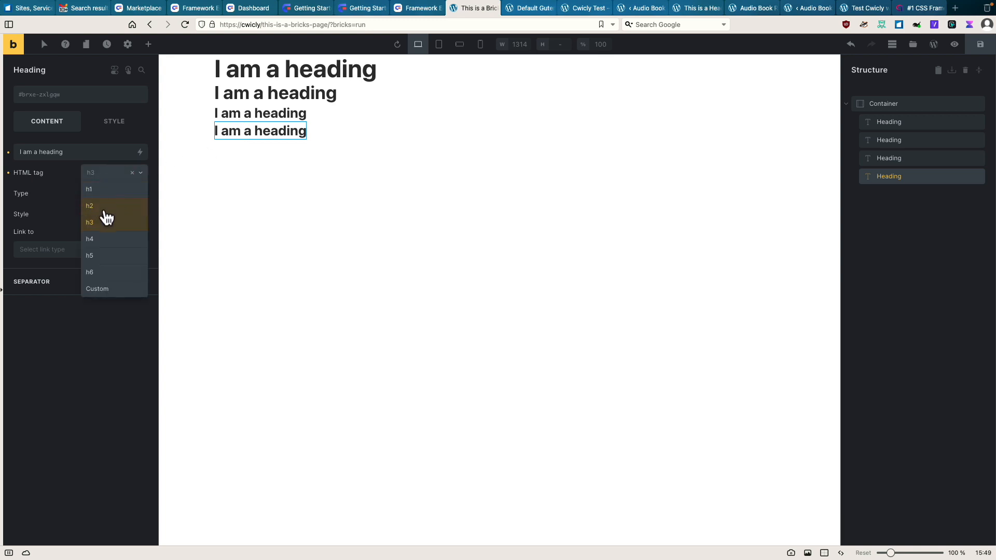
pyautogui.click(106, 238)
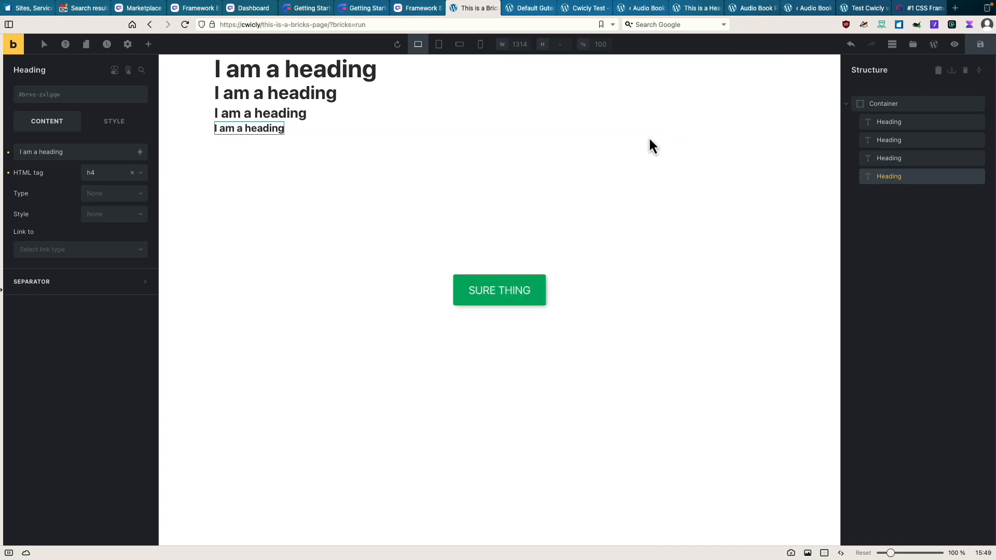
# View the live "This is a Bricks Page" from the site's page list and compare its headings with those in the builder.
pyautogui.click(551, 12)
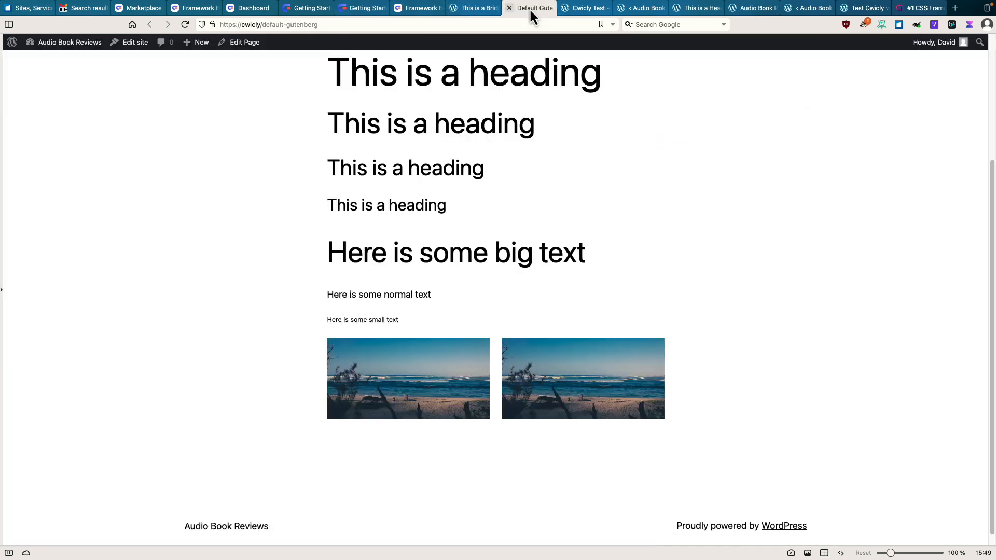
pyautogui.moveTo(60, 44)
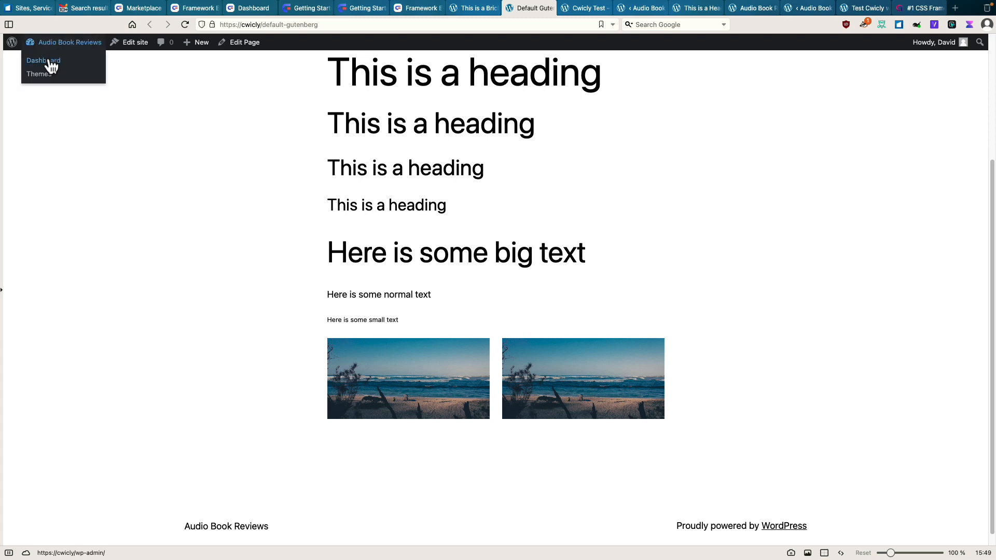
pyautogui.click(46, 59)
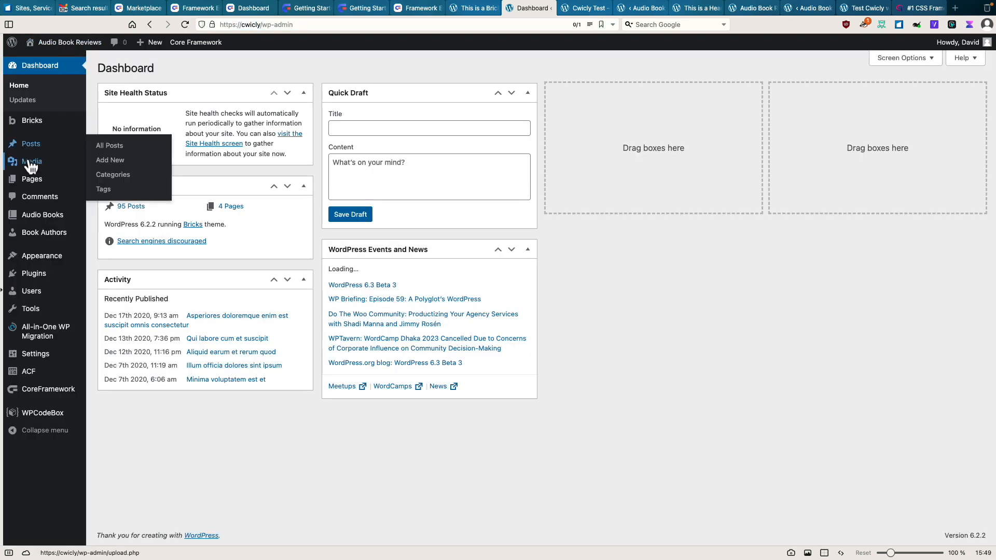
pyautogui.moveTo(31, 182)
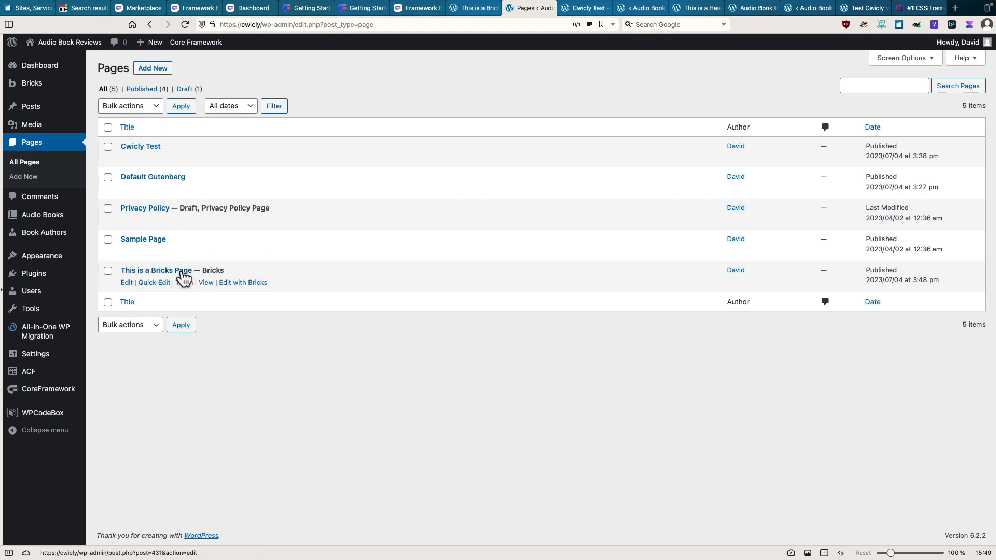
pyautogui.click(206, 282)
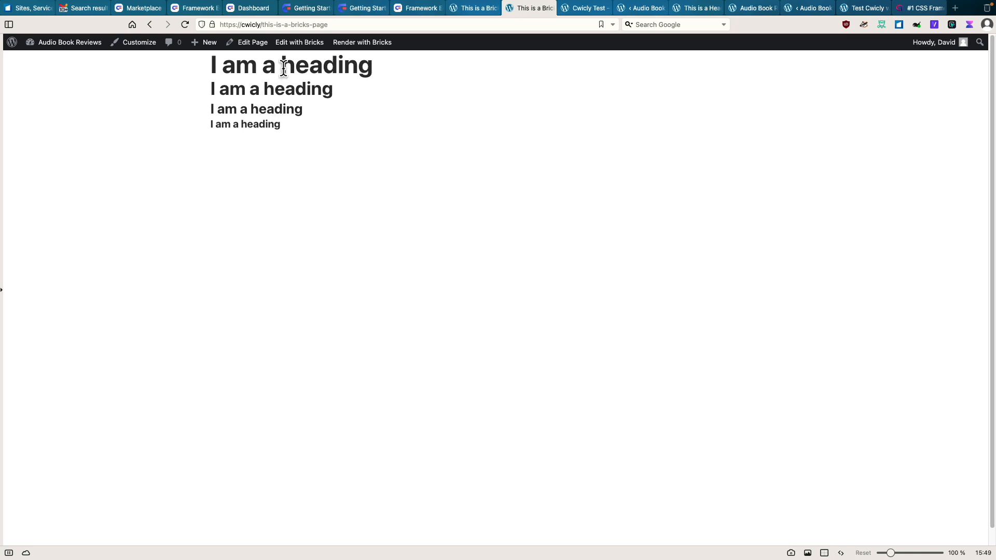
pyautogui.click(475, 9)
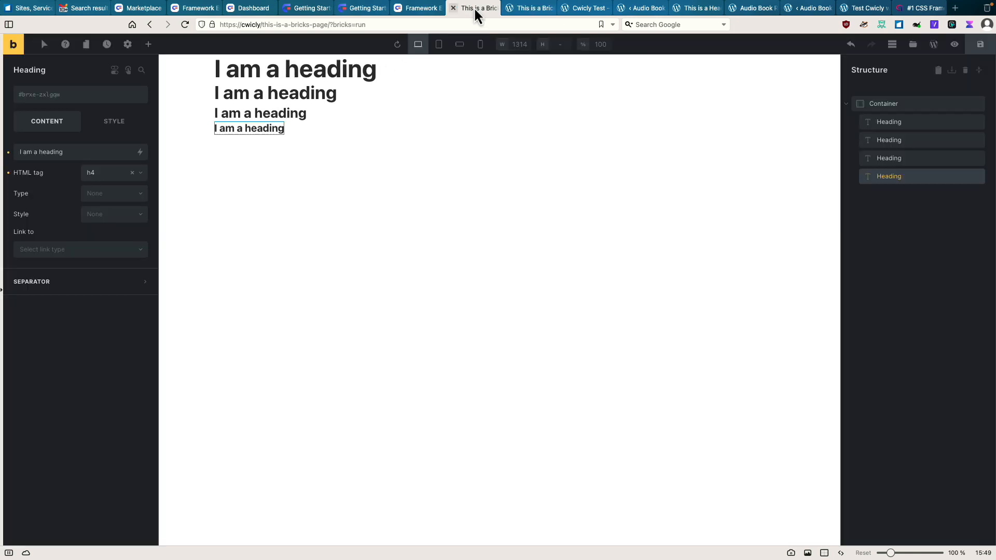
pyautogui.click(535, 10)
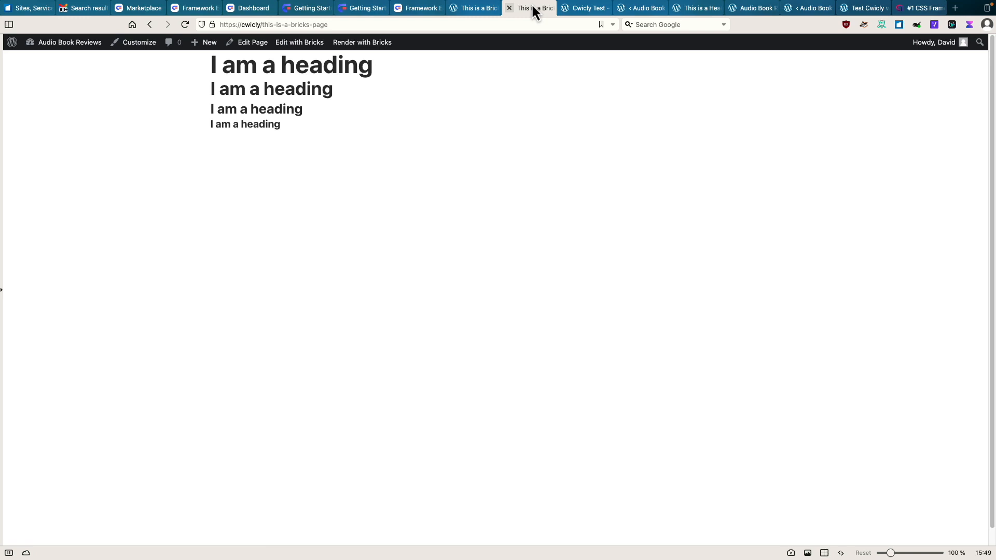
pyautogui.click(478, 11)
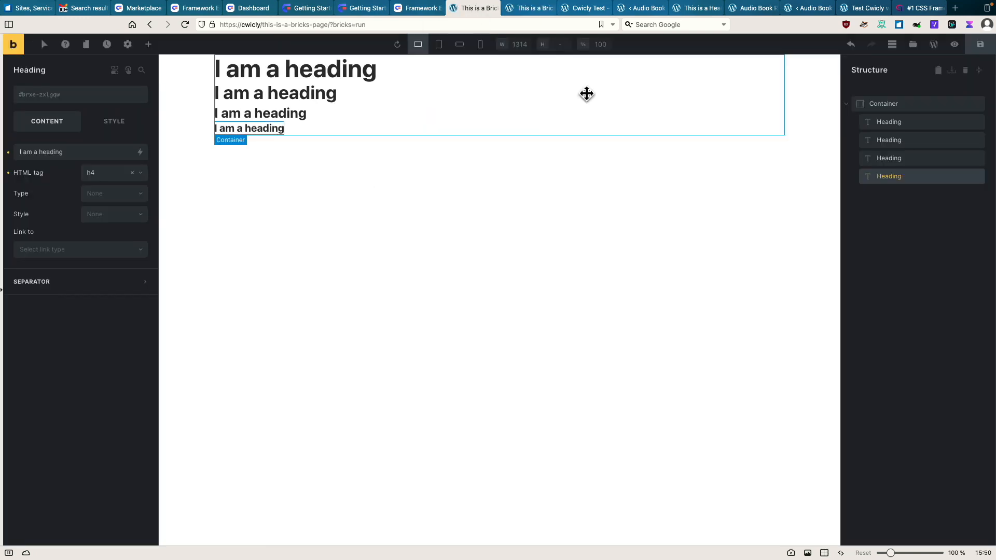
# On the live Cwicly Test page, launch the Hoverify Inspector to examine the second heading's styles.
pyautogui.click(597, 12)
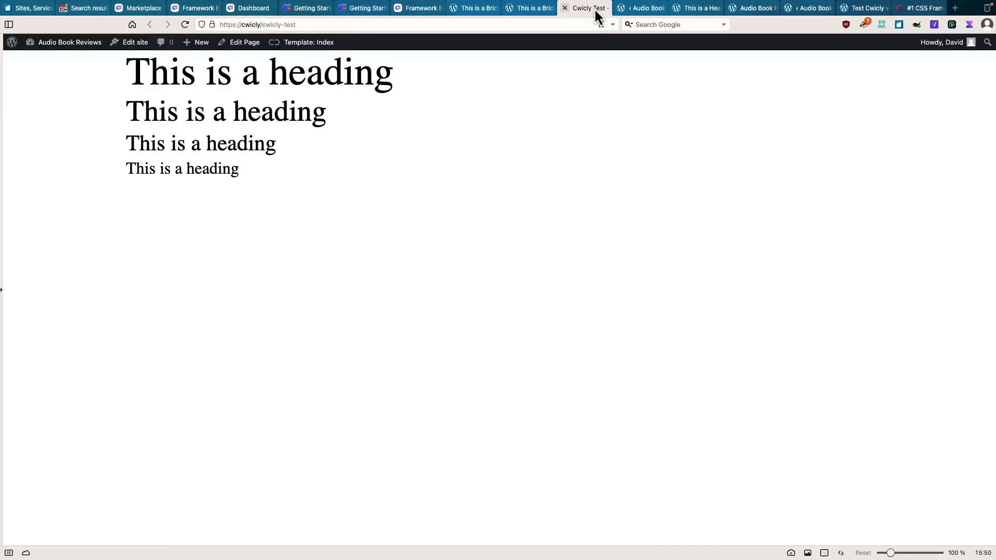
pyautogui.rightClick(265, 118)
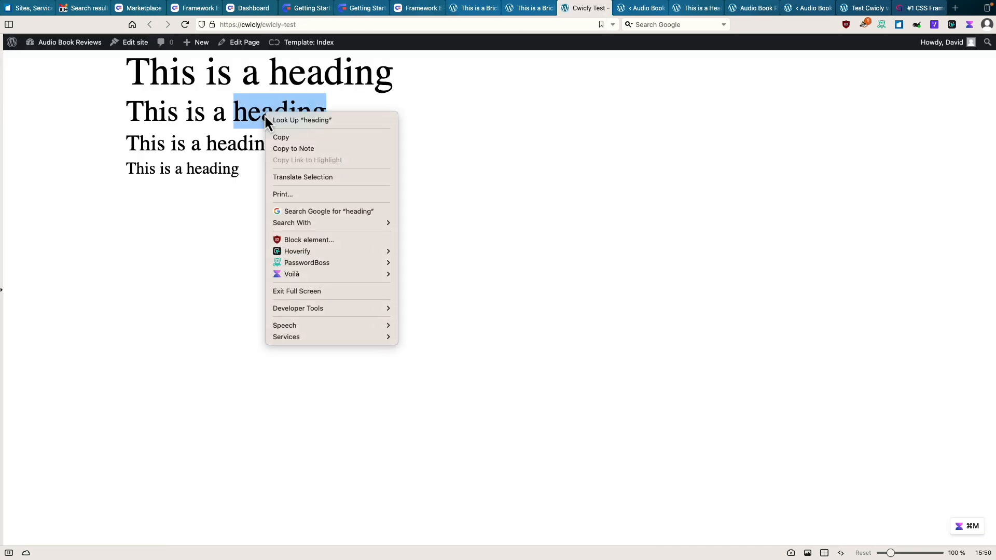
pyautogui.moveTo(301, 254)
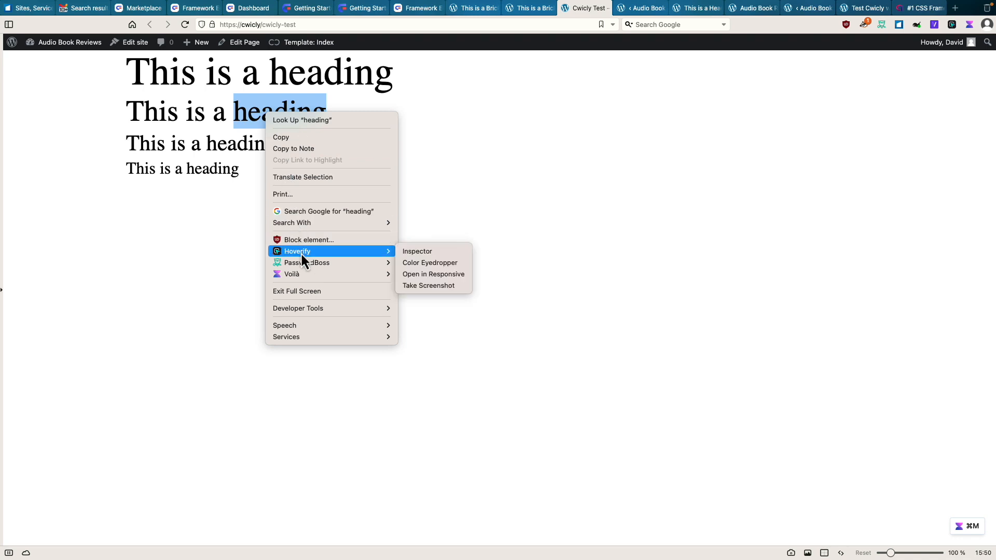
pyautogui.click(406, 249)
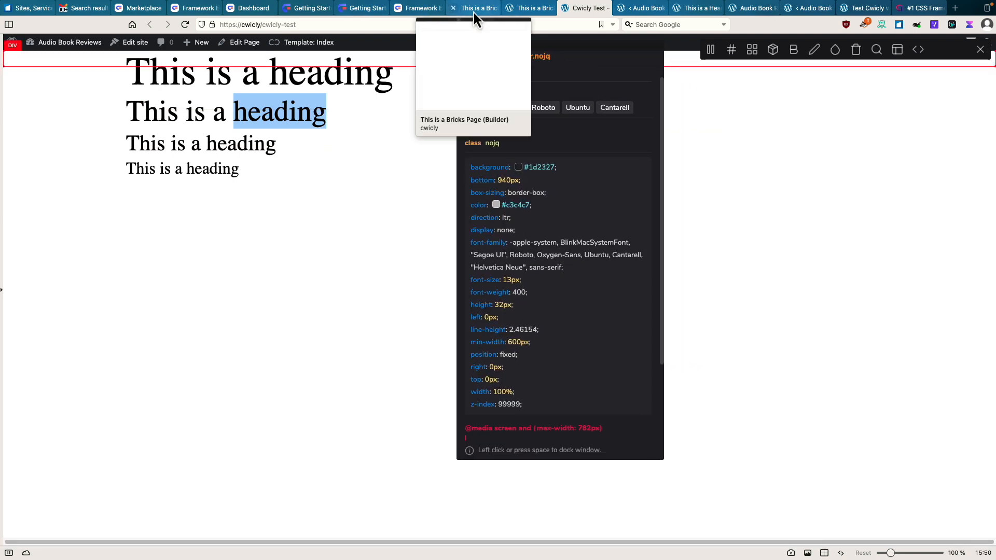
# Inspect the h2 heading's styles on the live Bricks page with the Hoverify Inspector.
pyautogui.click(474, 12)
pyautogui.click(524, 12)
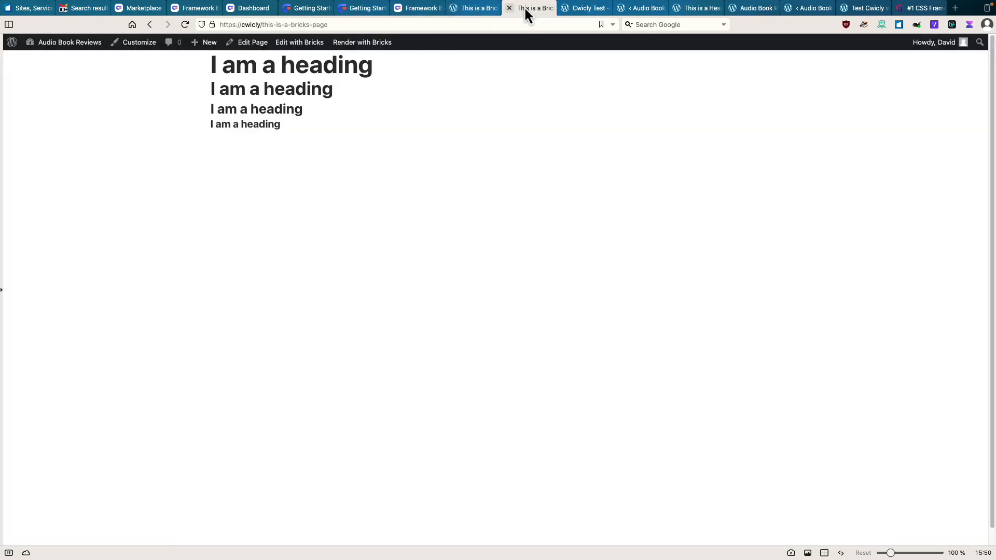
pyautogui.rightClick(311, 98)
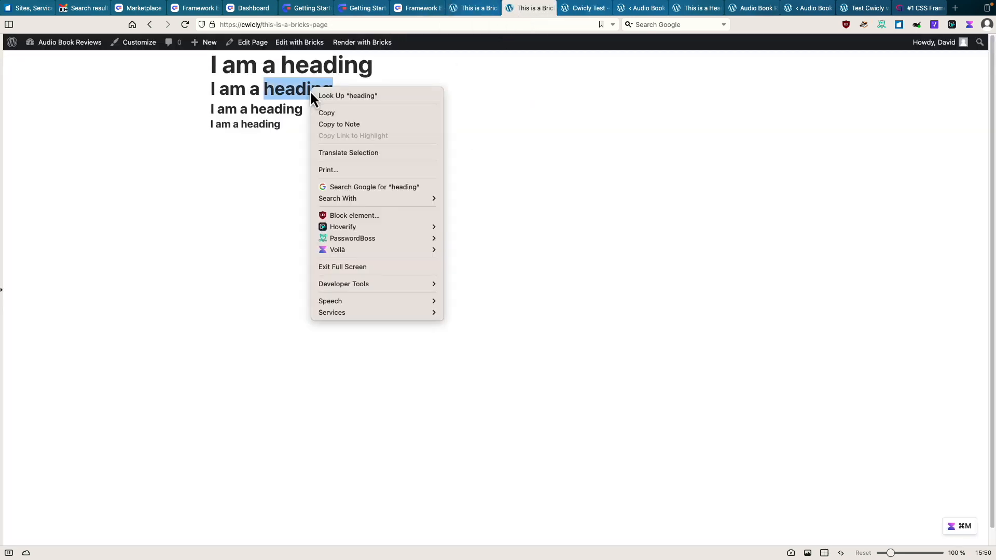
pyautogui.moveTo(383, 229)
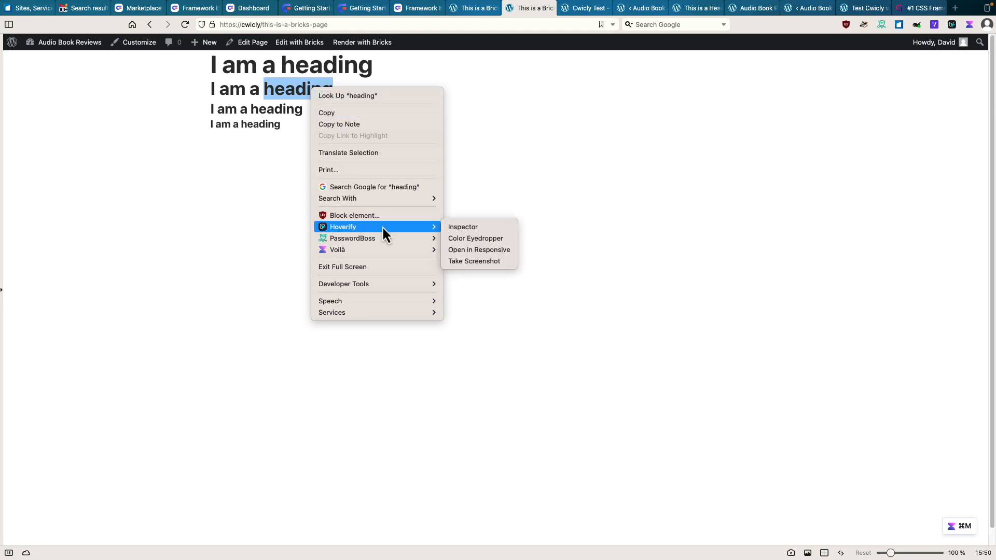
pyautogui.click(464, 227)
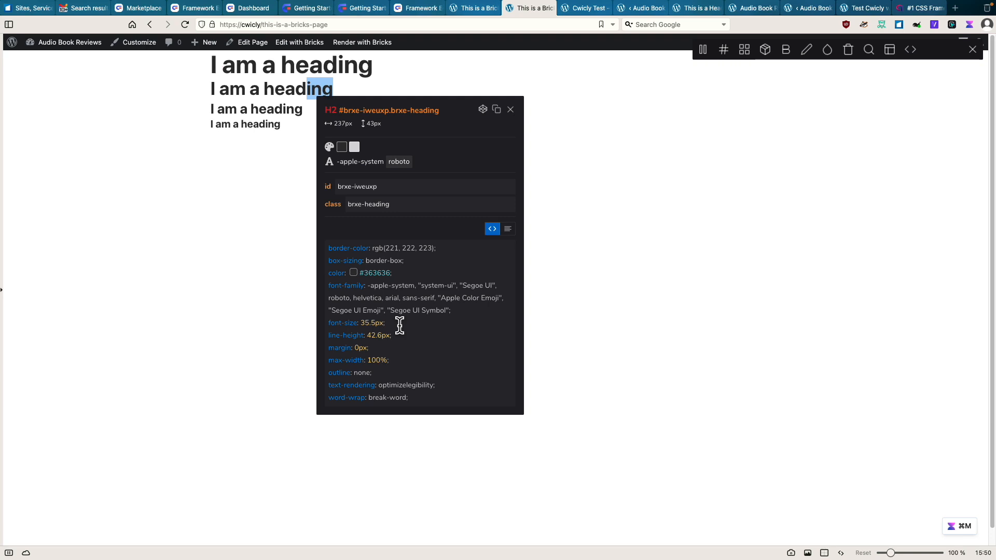
# Return to the Bricks builder and add a Block to the container below the four headings.
pyautogui.click(473, 8)
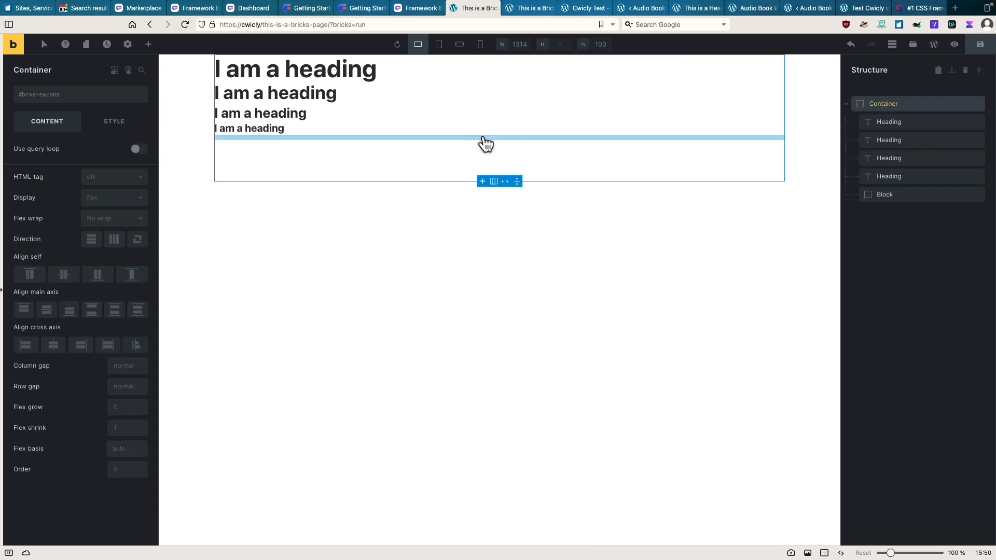
pyautogui.click(485, 145)
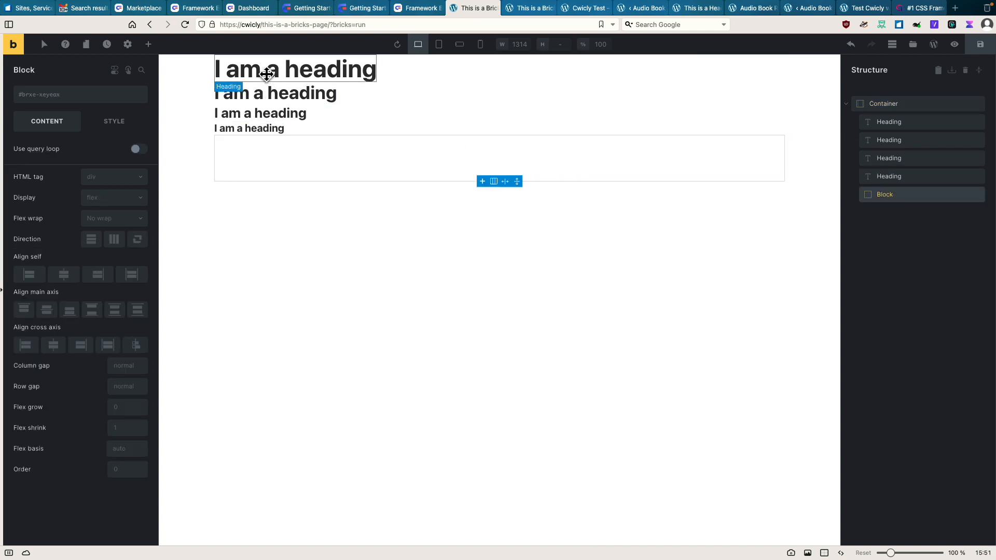
pyautogui.click(265, 74)
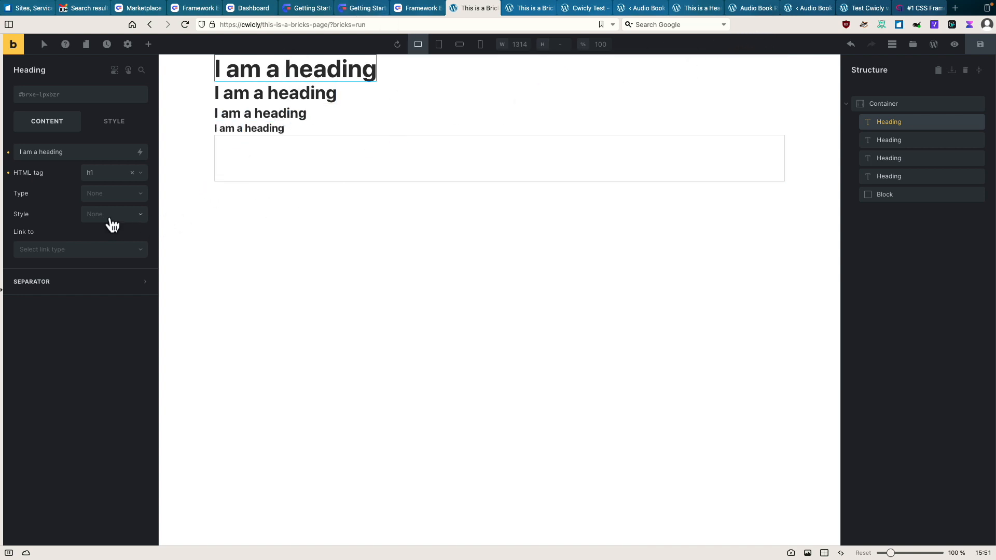
pyautogui.click(118, 199)
pyautogui.click(117, 200)
# Insert a Rich Text element into the Block below the headings.
pyautogui.click(275, 164)
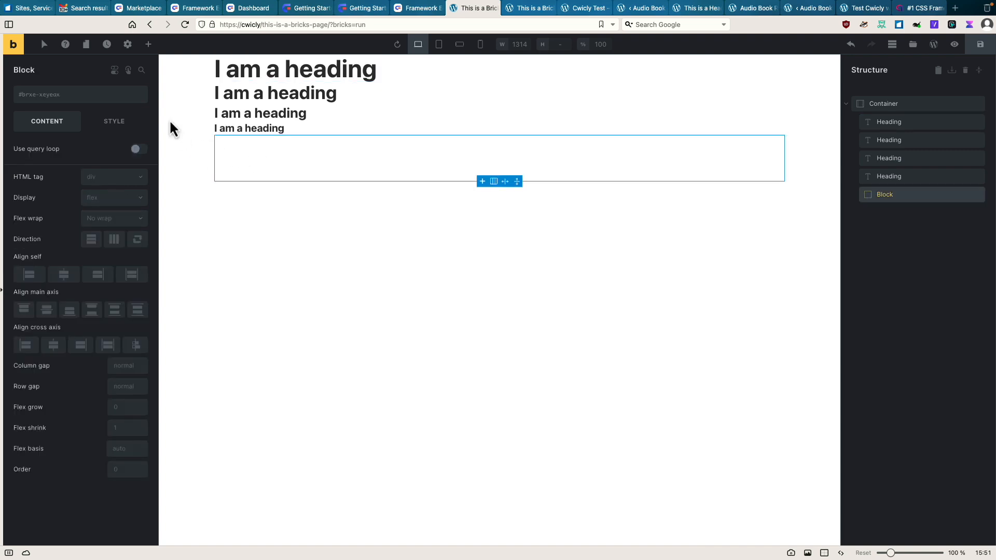
pyautogui.click(149, 46)
pyautogui.click(21, 309)
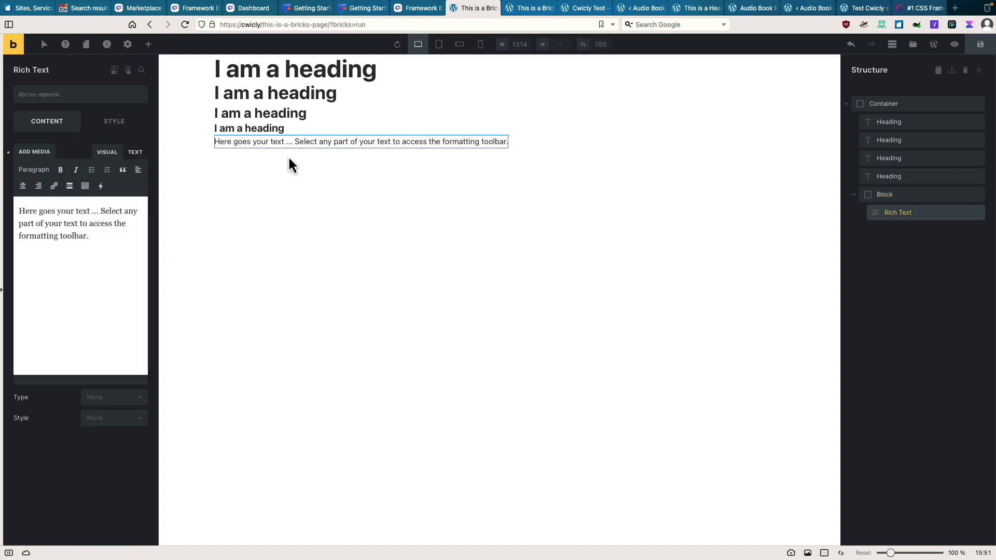
# Assign the text-primary class to the Rich Text element, filtering the available CSS classes by "text".
pyautogui.click(86, 103)
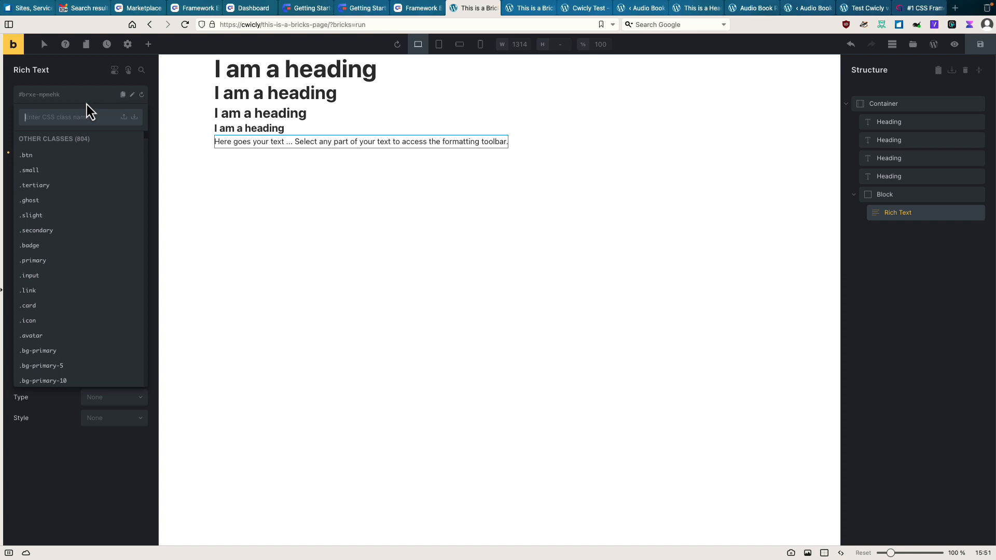
pyautogui.write('text')
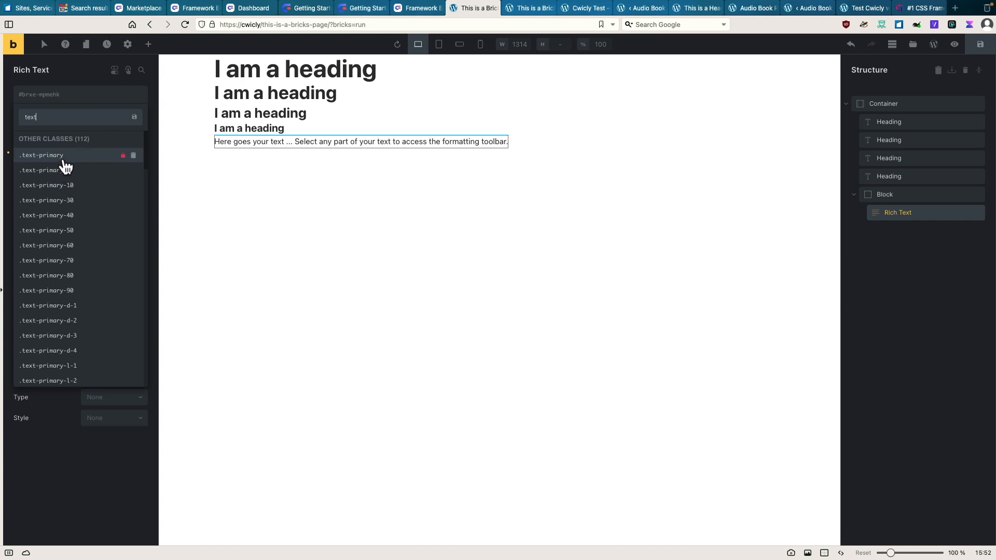
pyautogui.click(65, 158)
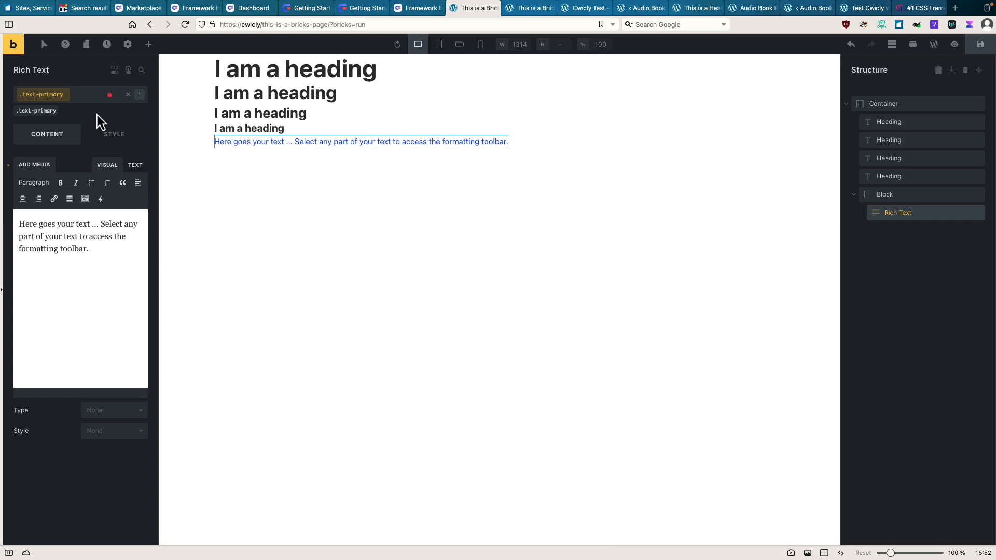
# Search the Rich Text element's available CSS classes for --text-xl and clear the search text.
pyautogui.click(83, 98)
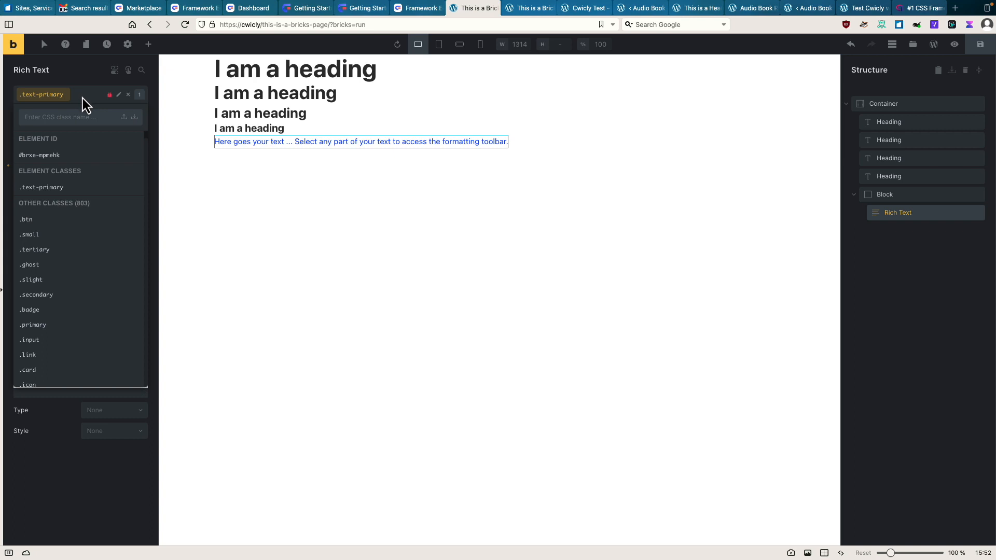
pyautogui.write('--text')
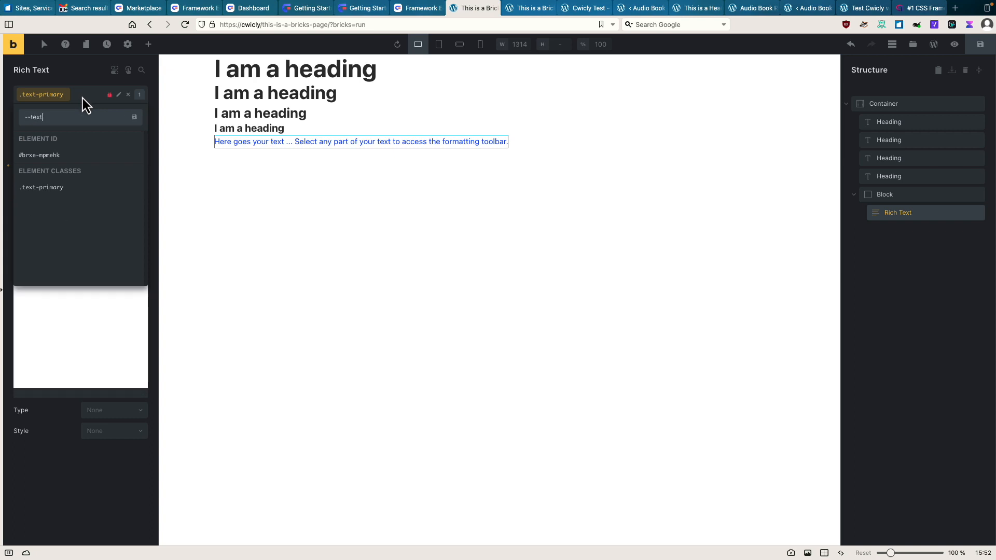
pyautogui.write('-xl')
pyautogui.press('BackSpace')
pyautogui.press('BackSpace')
pyautogui.press('BackSpace')
pyautogui.press('BackSpace')
pyautogui.press('BackSpace')
pyautogui.press('BackSpace')
pyautogui.press('BackSpace')
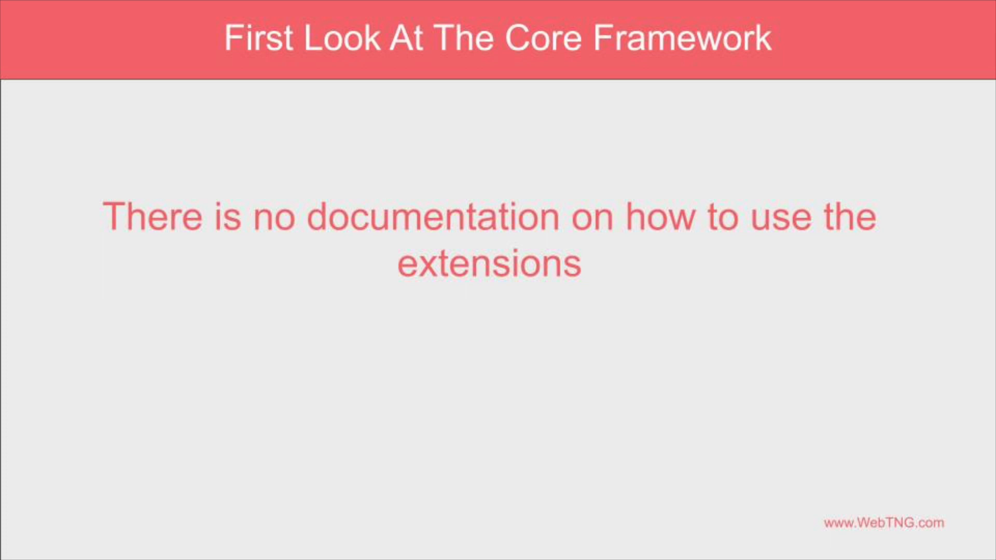
pyautogui.press('Right')
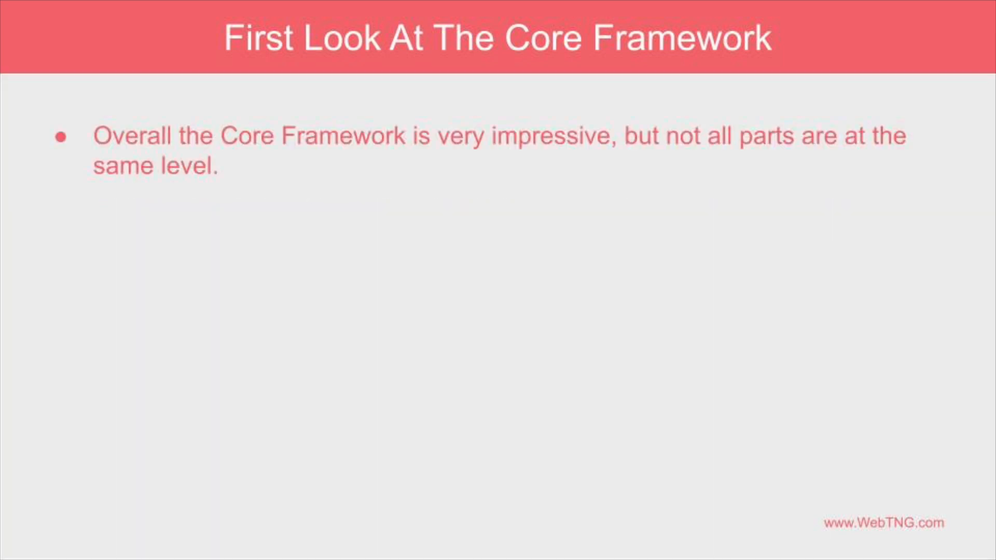